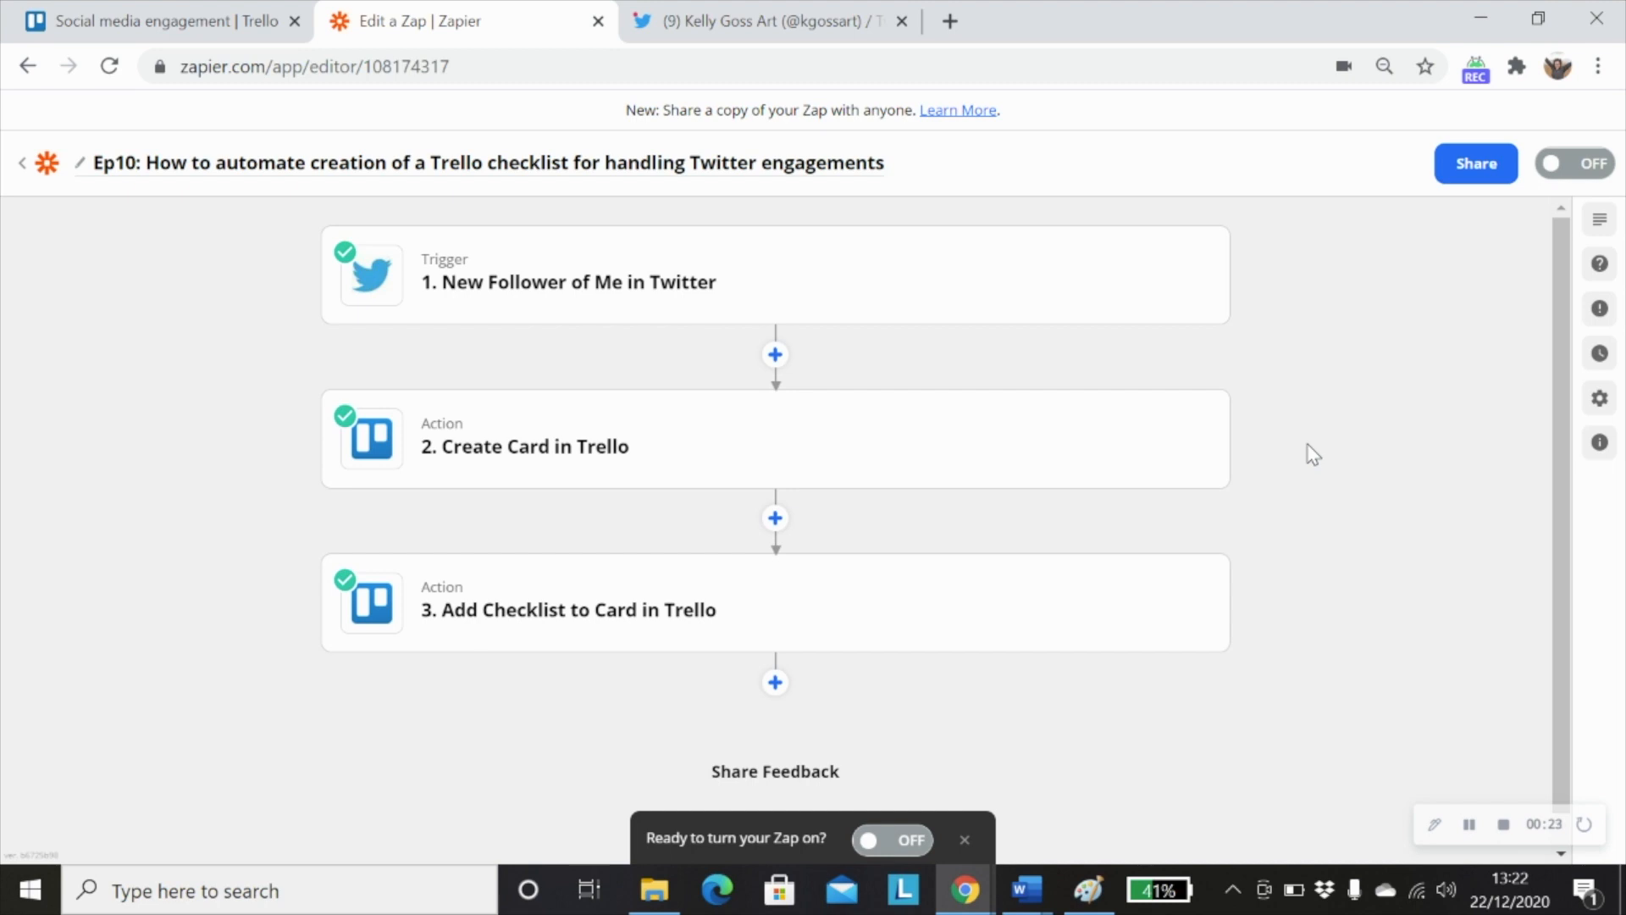
- Examine the New Follower of Me trigger's app, event and connected Twitter account, and close the trigger
click(526, 297)
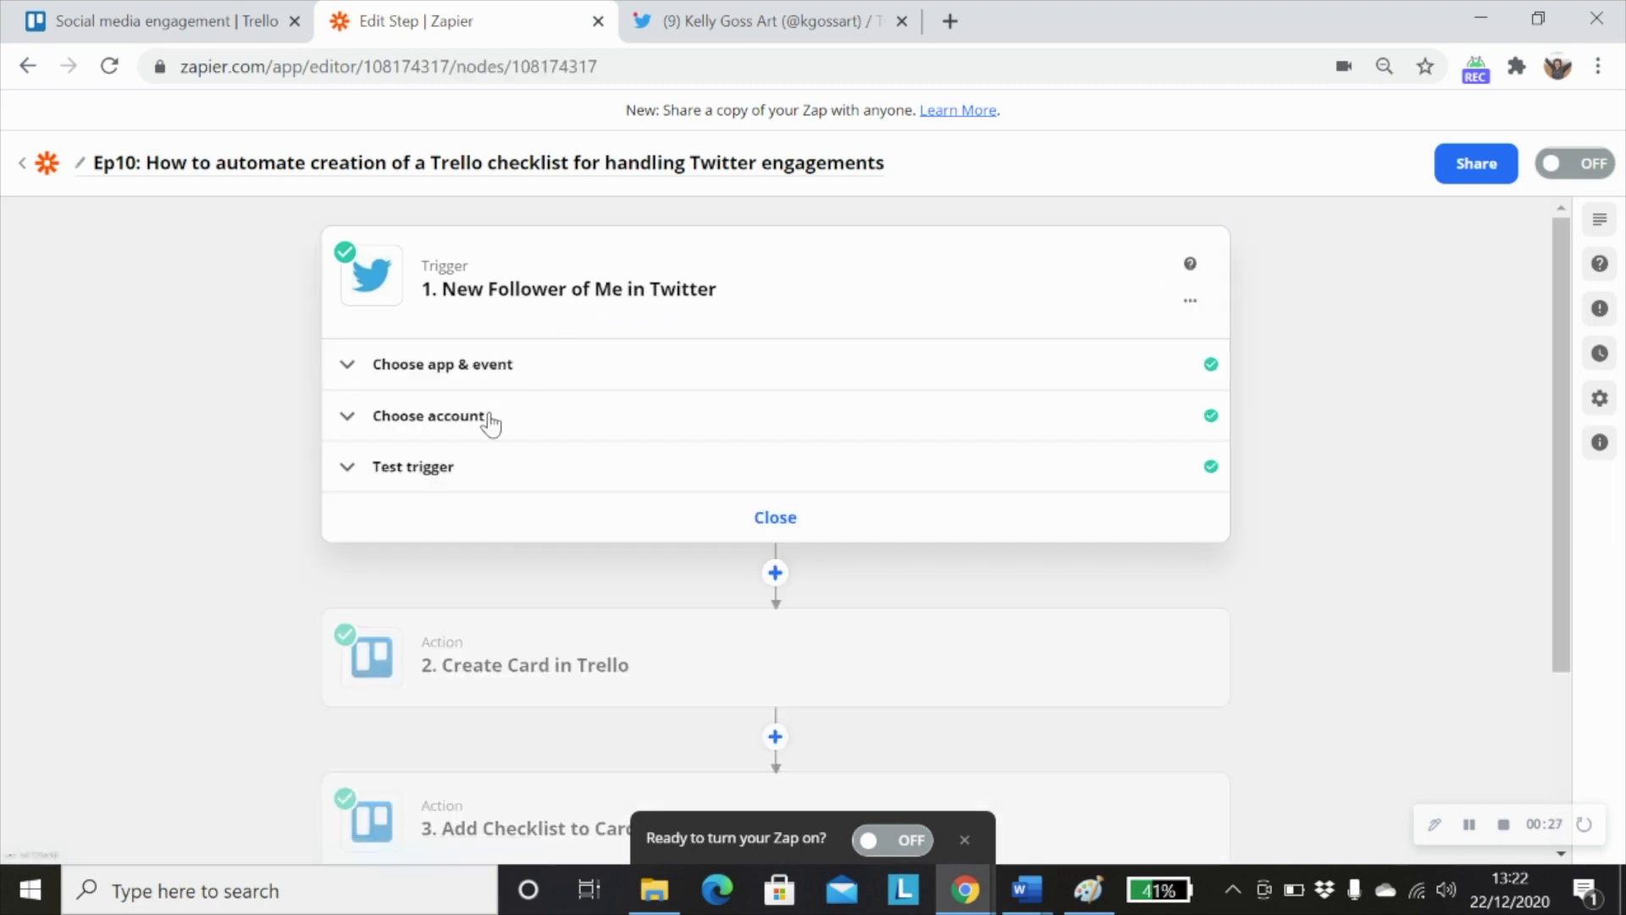
click(465, 382)
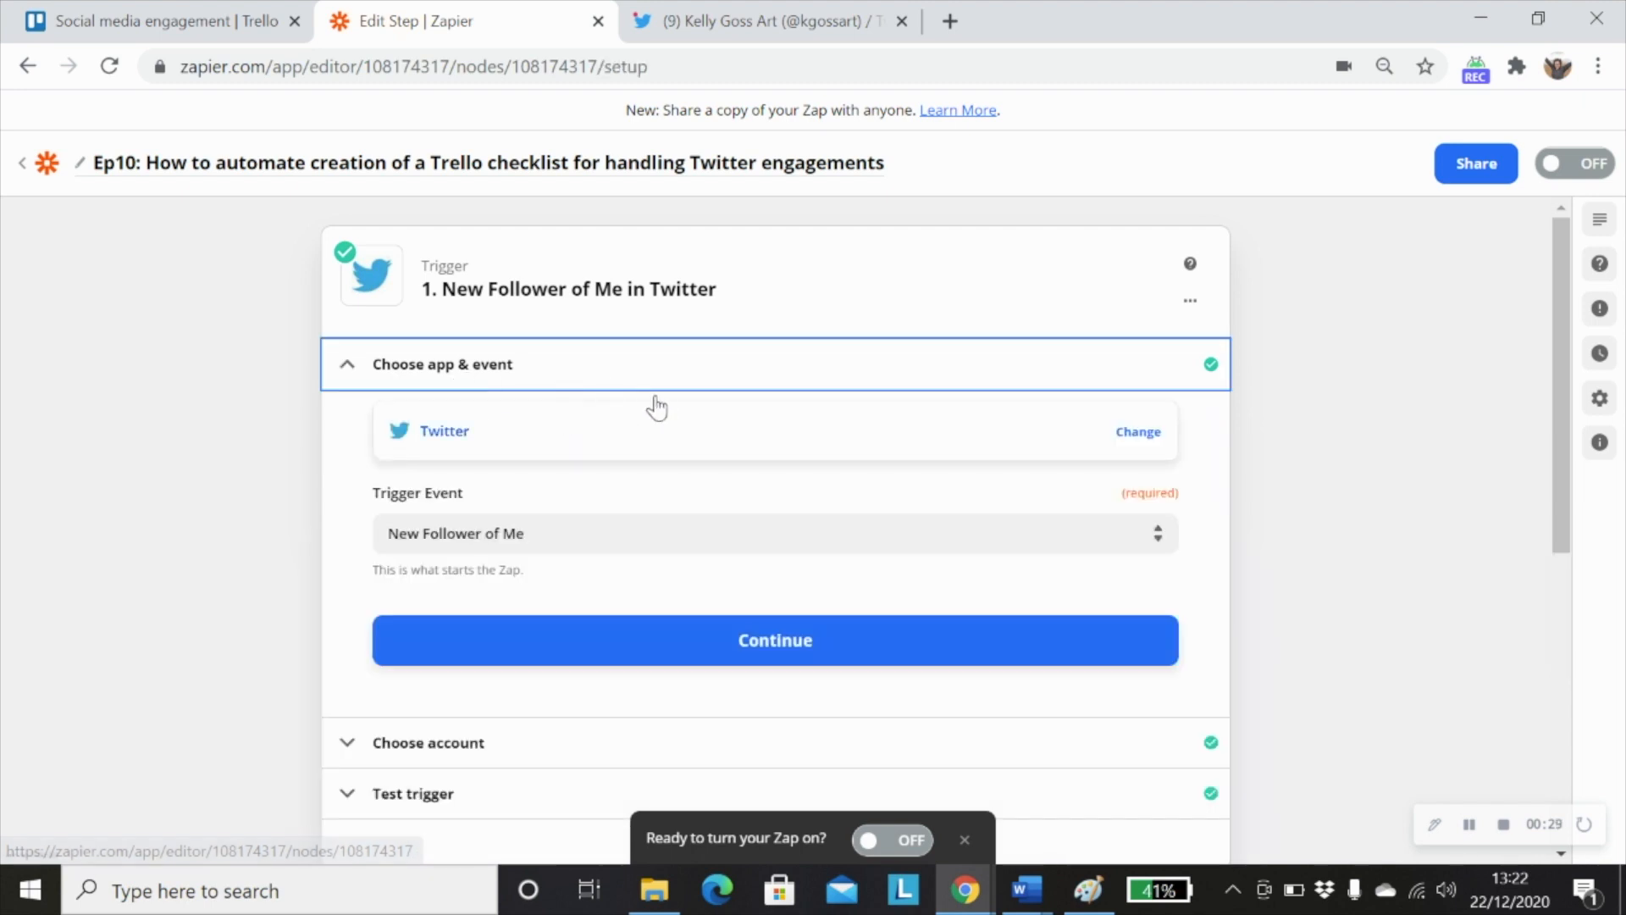
scroll(788, 413, down, 2)
scroll(711, 347, up, 2)
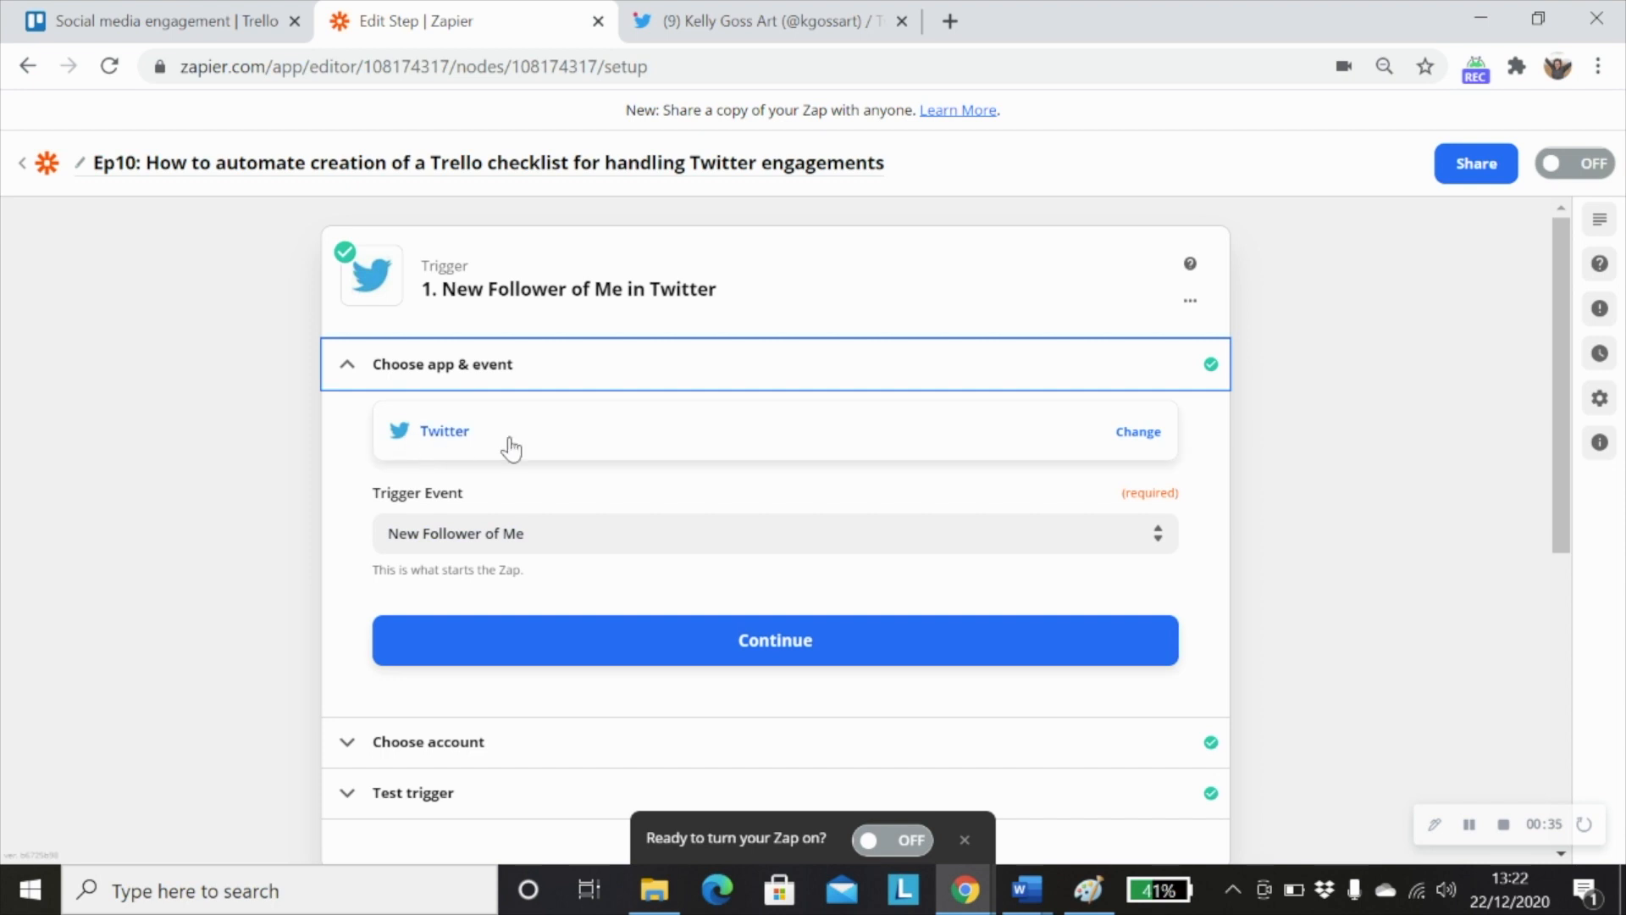
scroll(511, 449, down, 2)
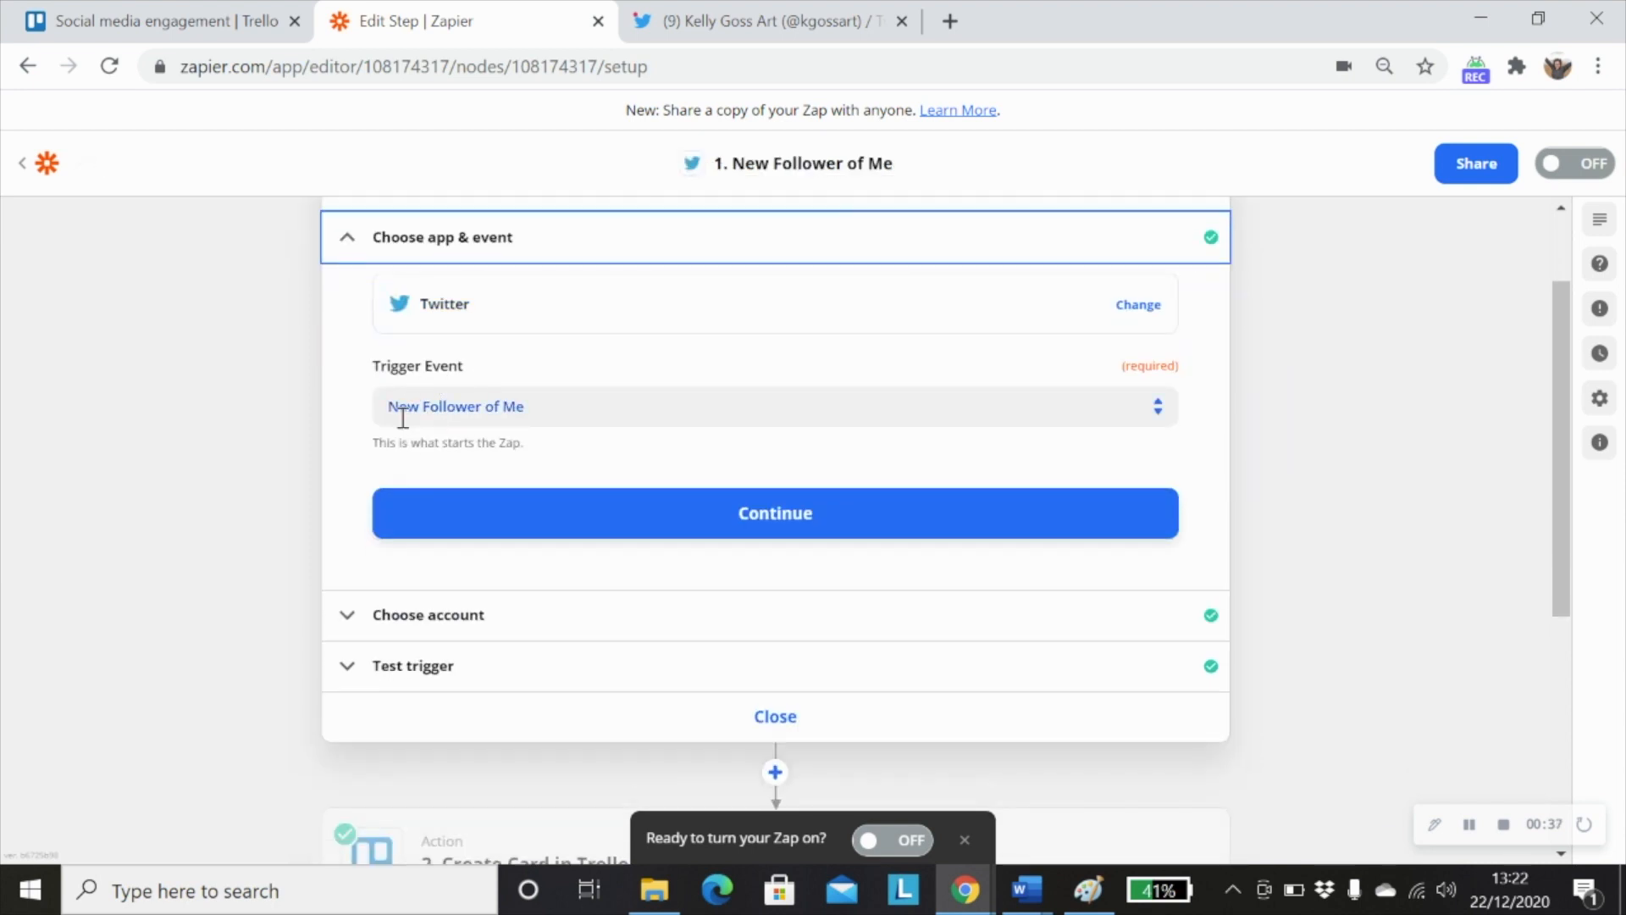
click(781, 518)
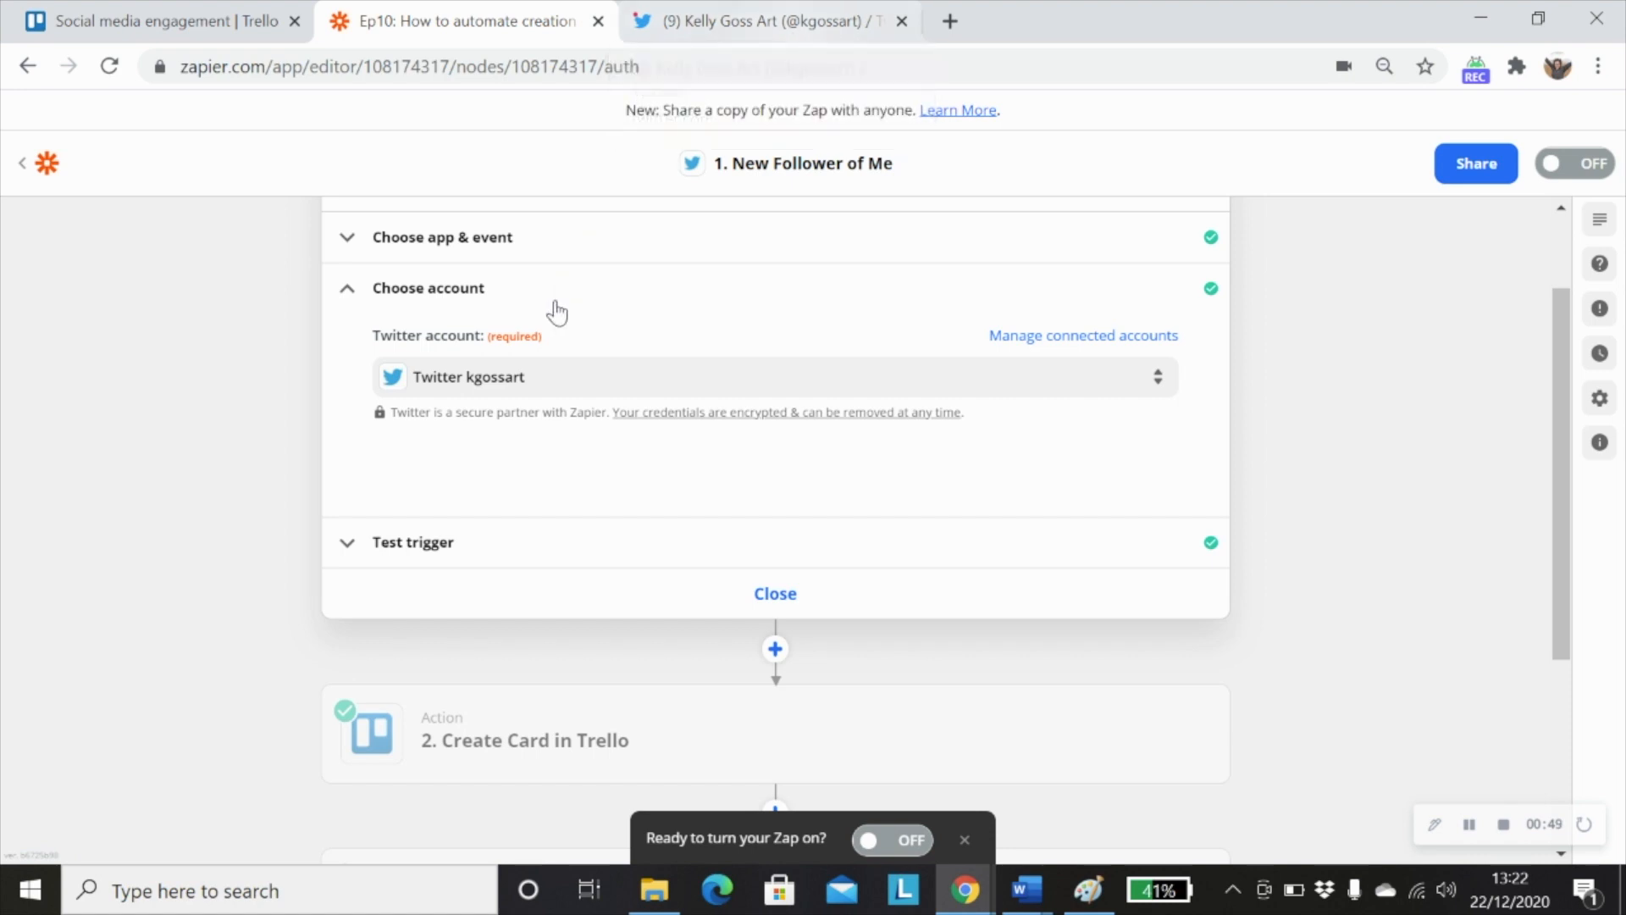
scroll(581, 467, down, 1)
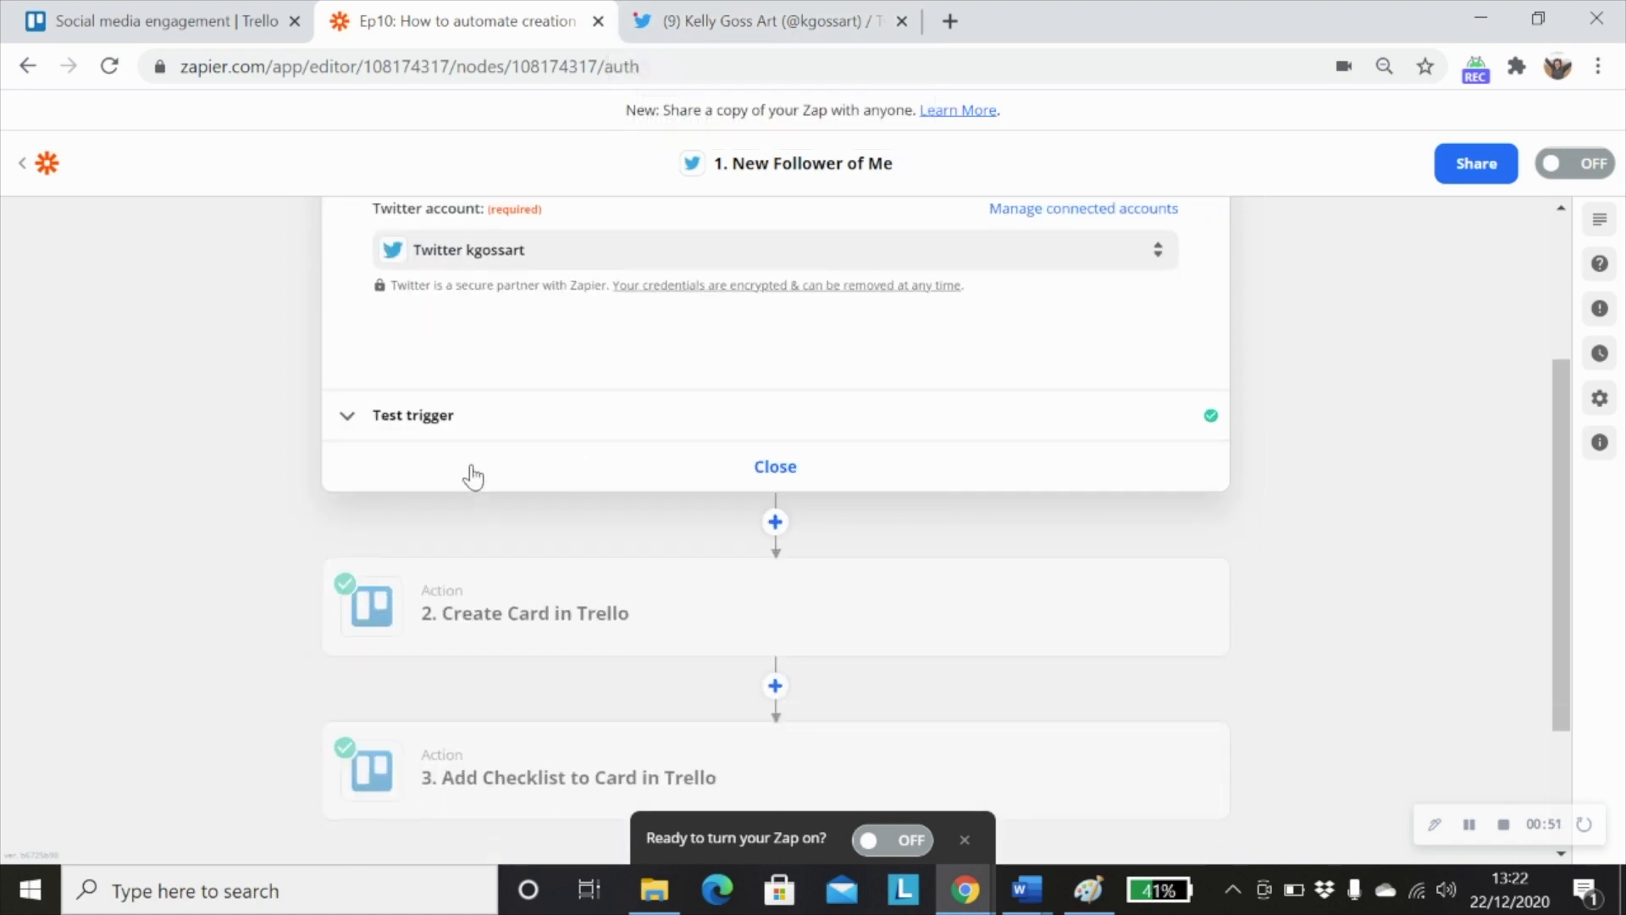
click(801, 466)
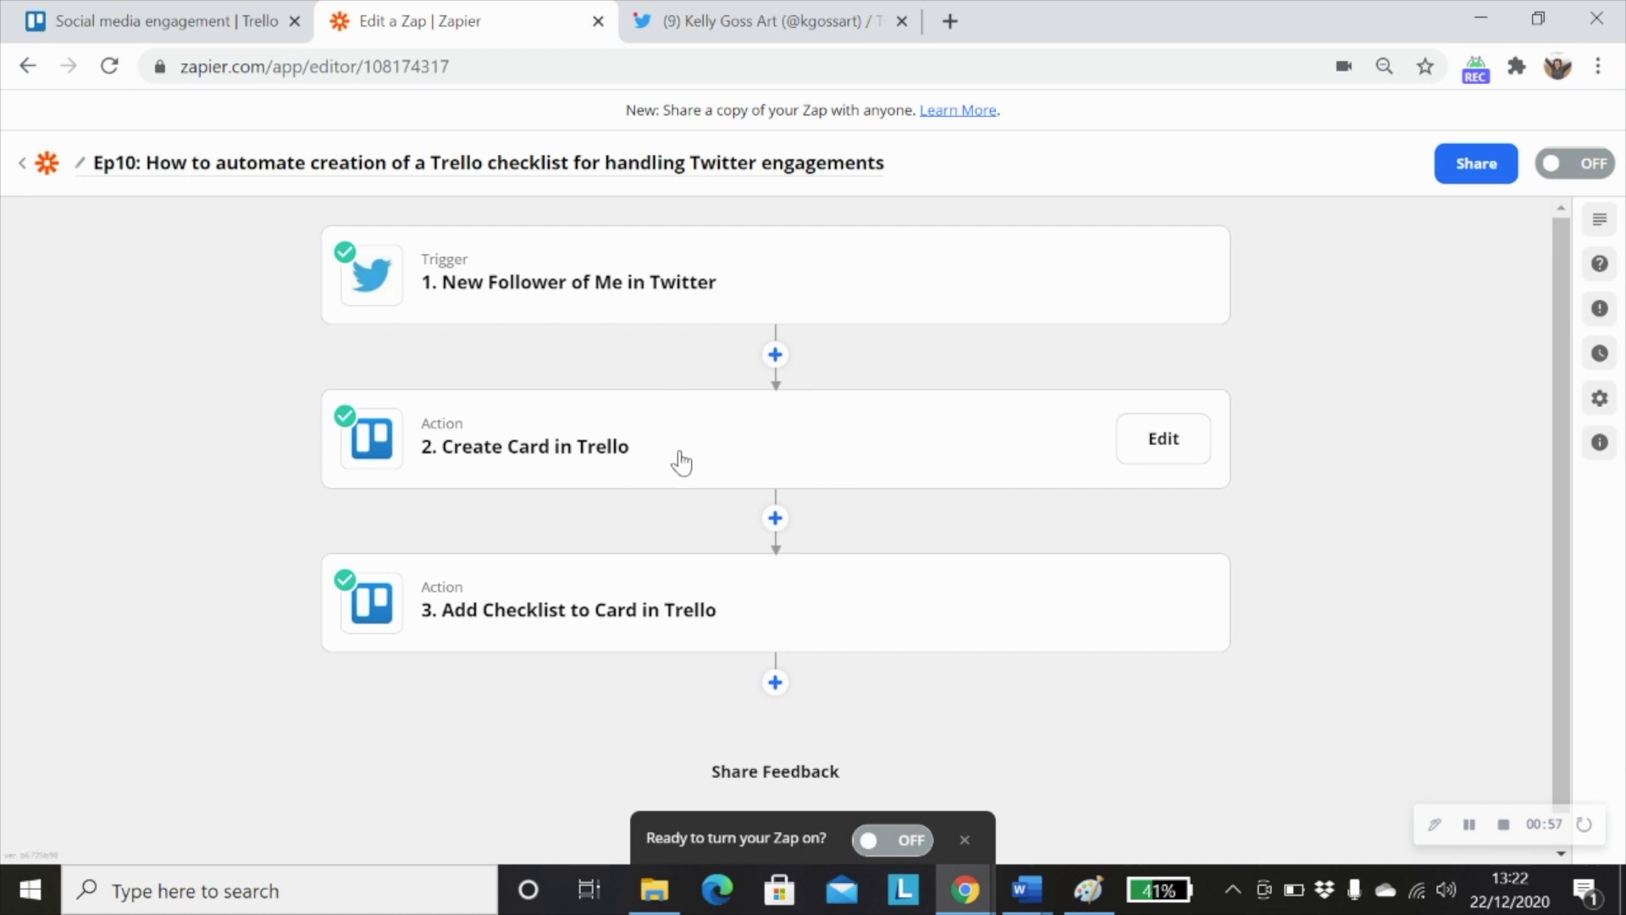
- Check the Create Card action's app, event and connected Trello account, and open its action setup fields
click(636, 453)
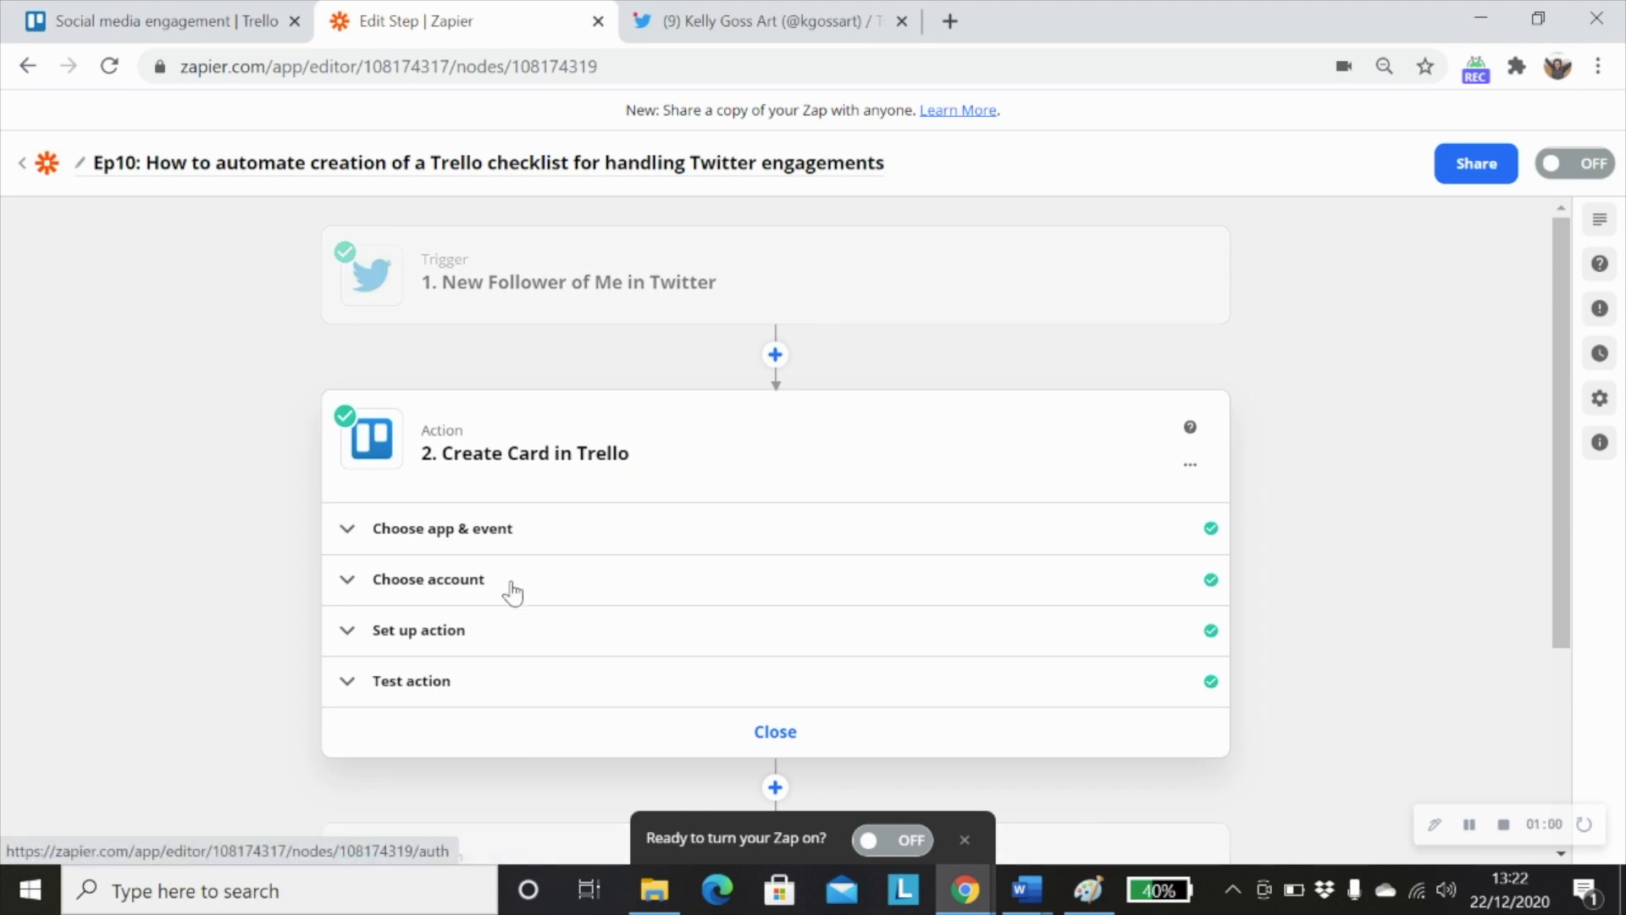
click(449, 529)
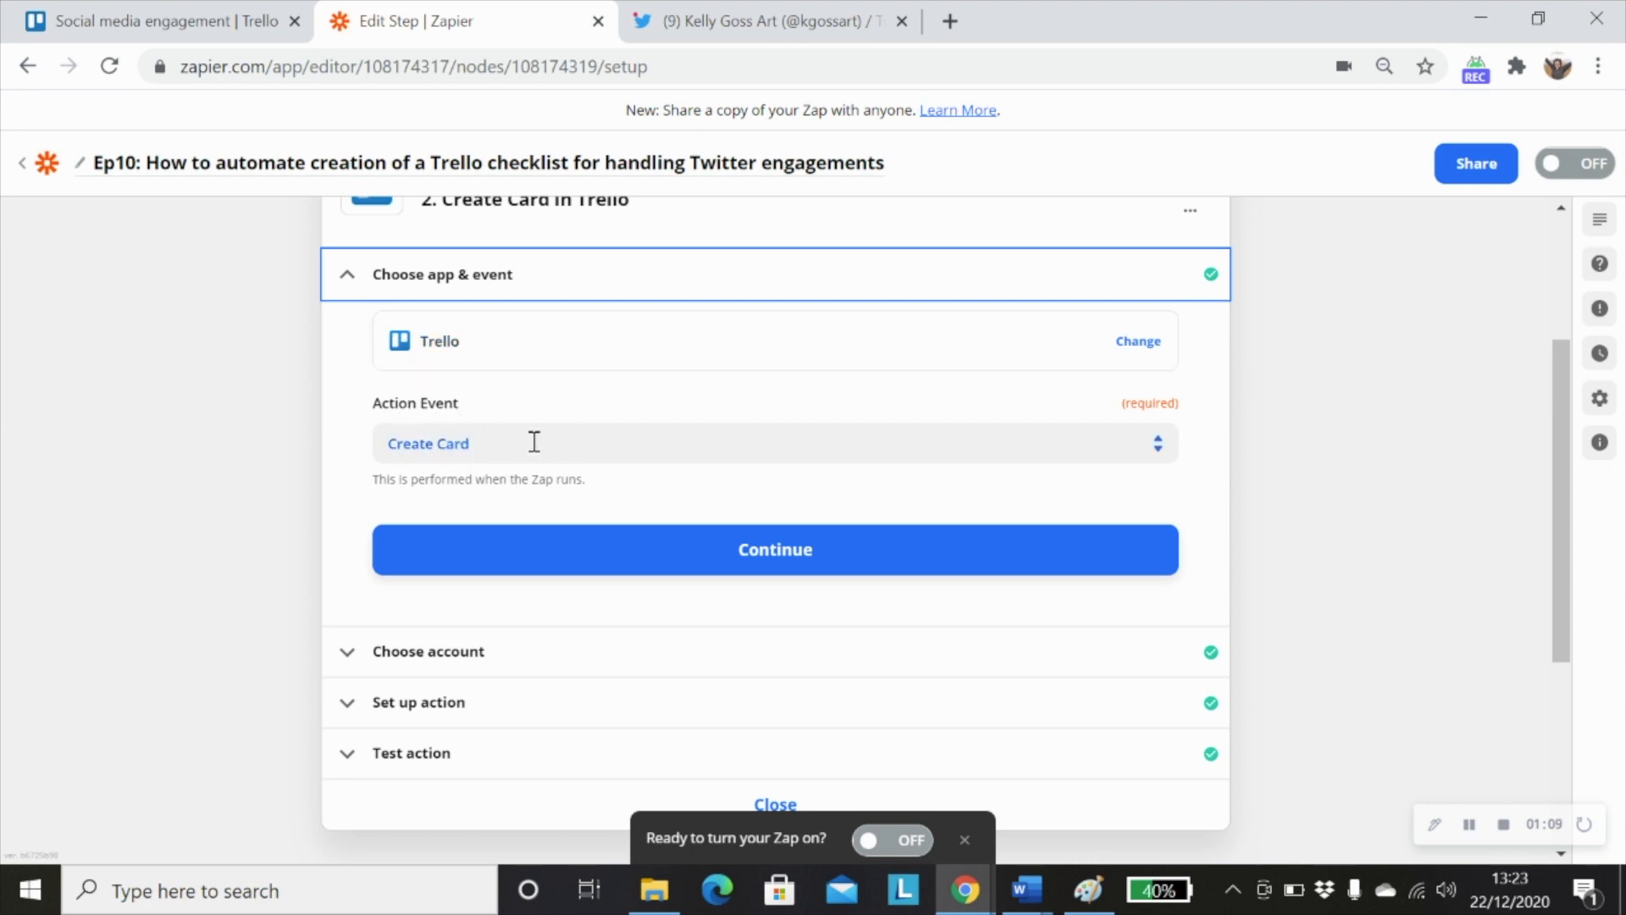
click(768, 553)
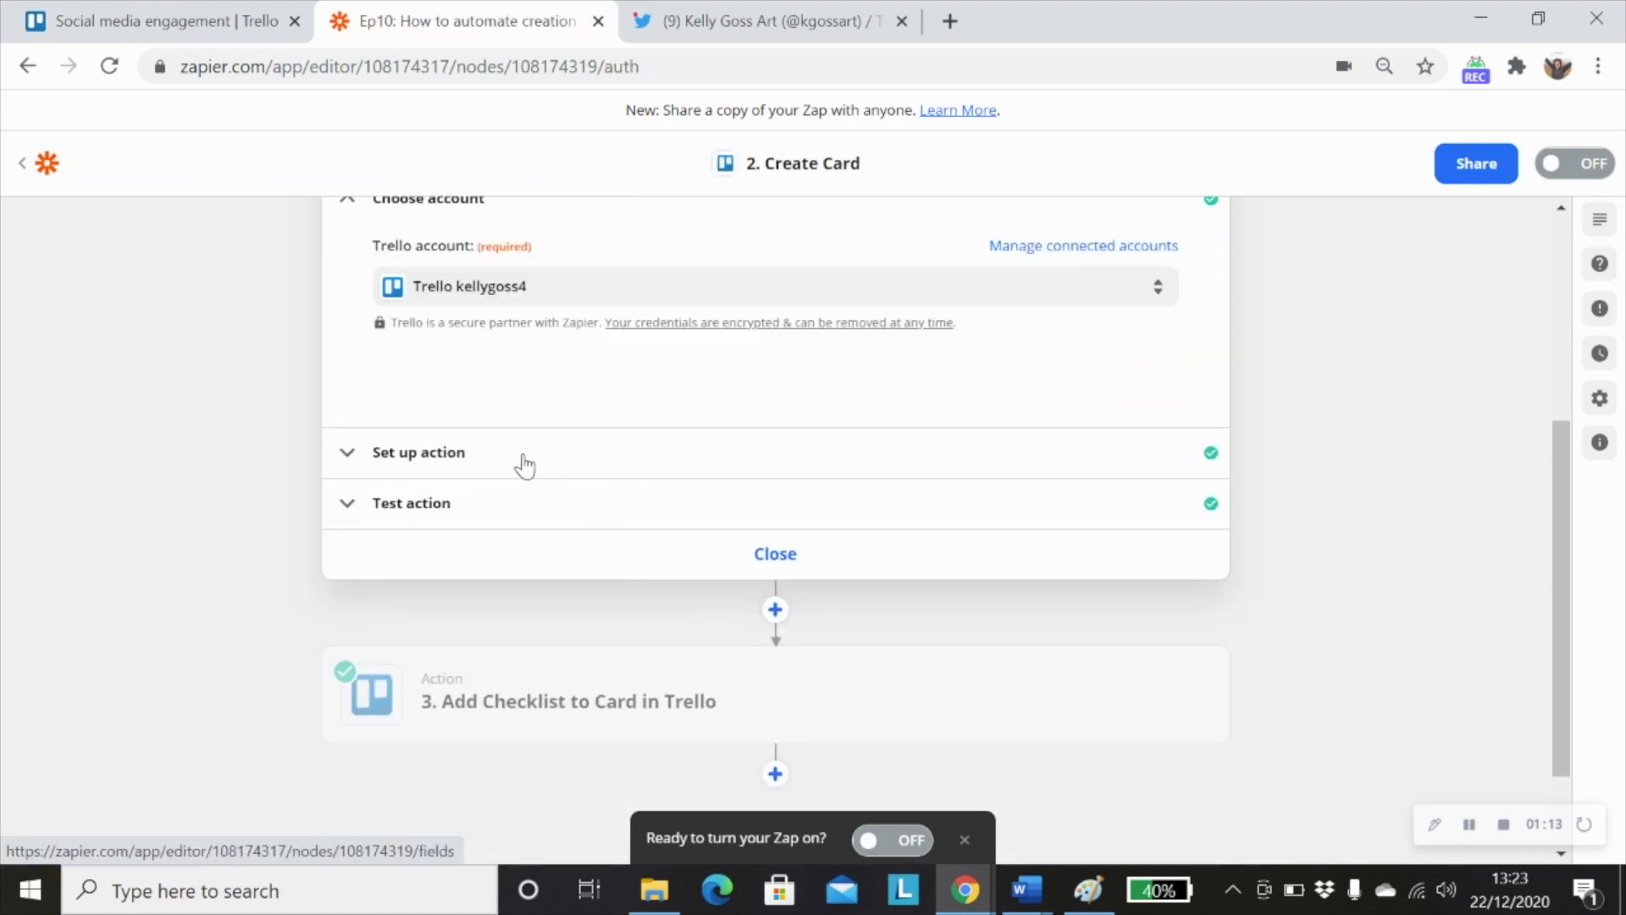
click(525, 465)
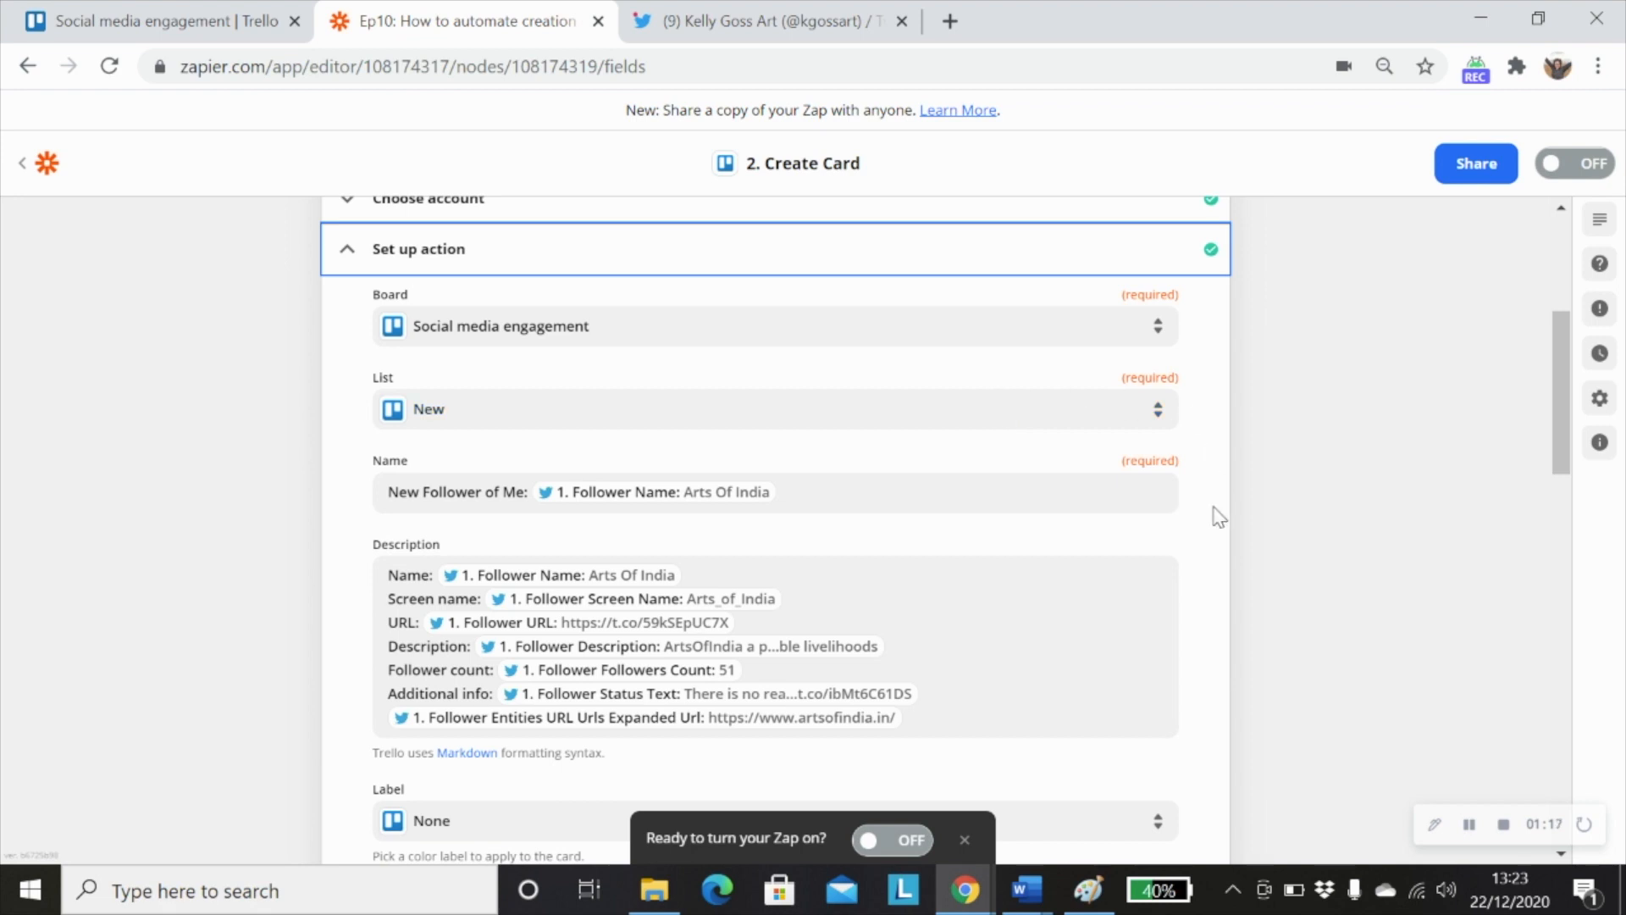
- Compare the Create Card action's board and list settings with the Social media engagement board in Trello
scroll(1218, 517, up, 2)
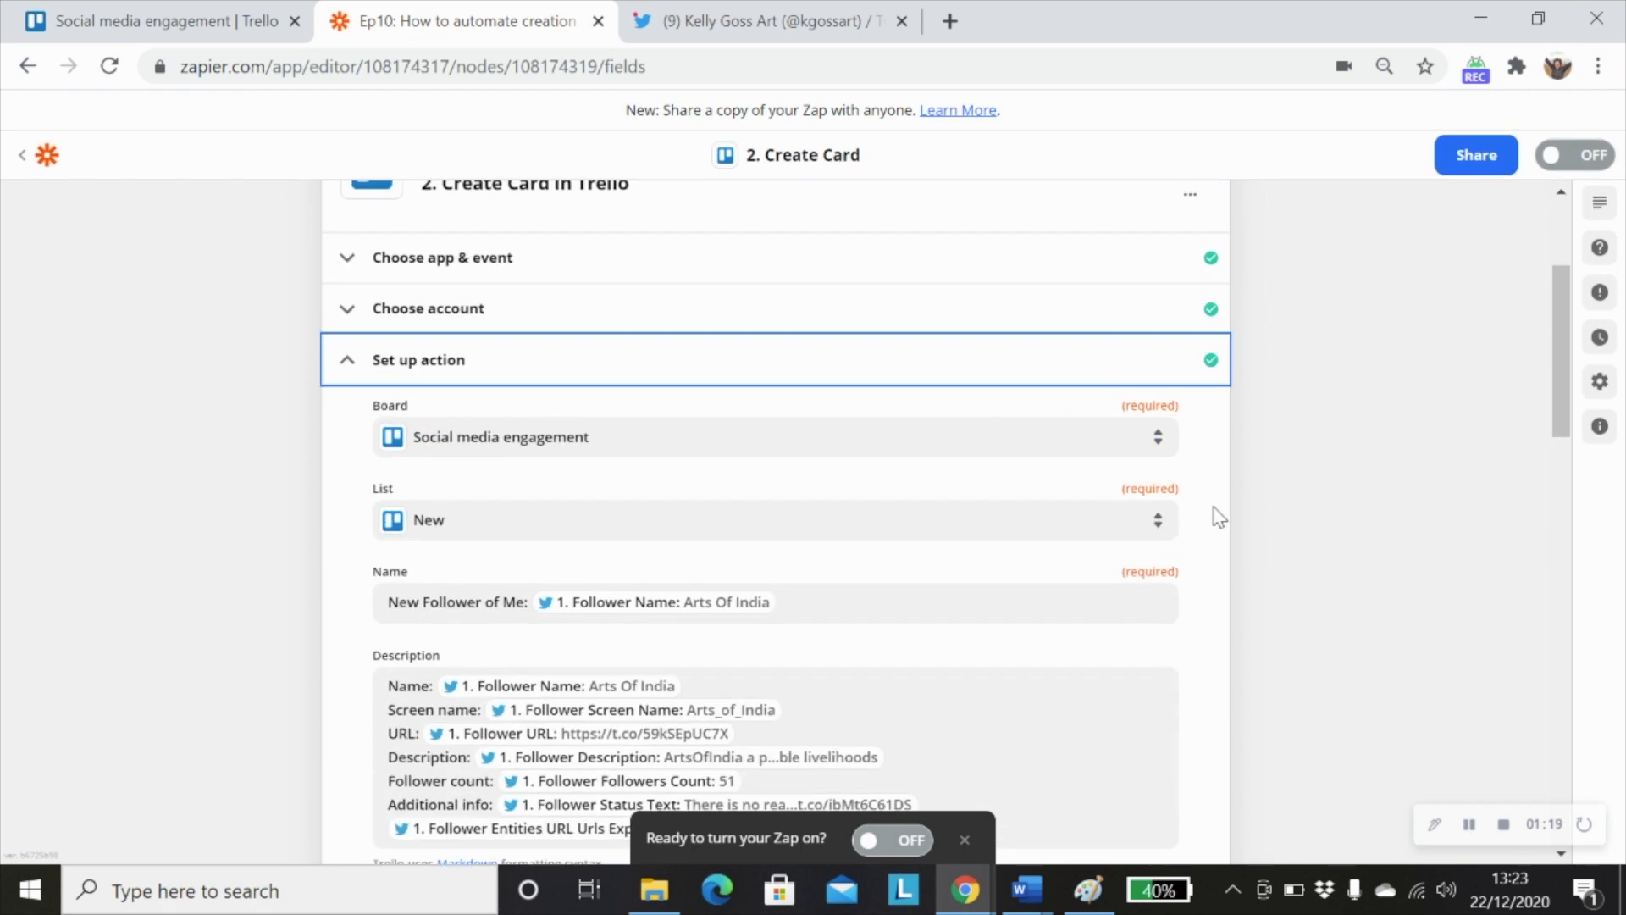
scroll(1218, 516, up, 2)
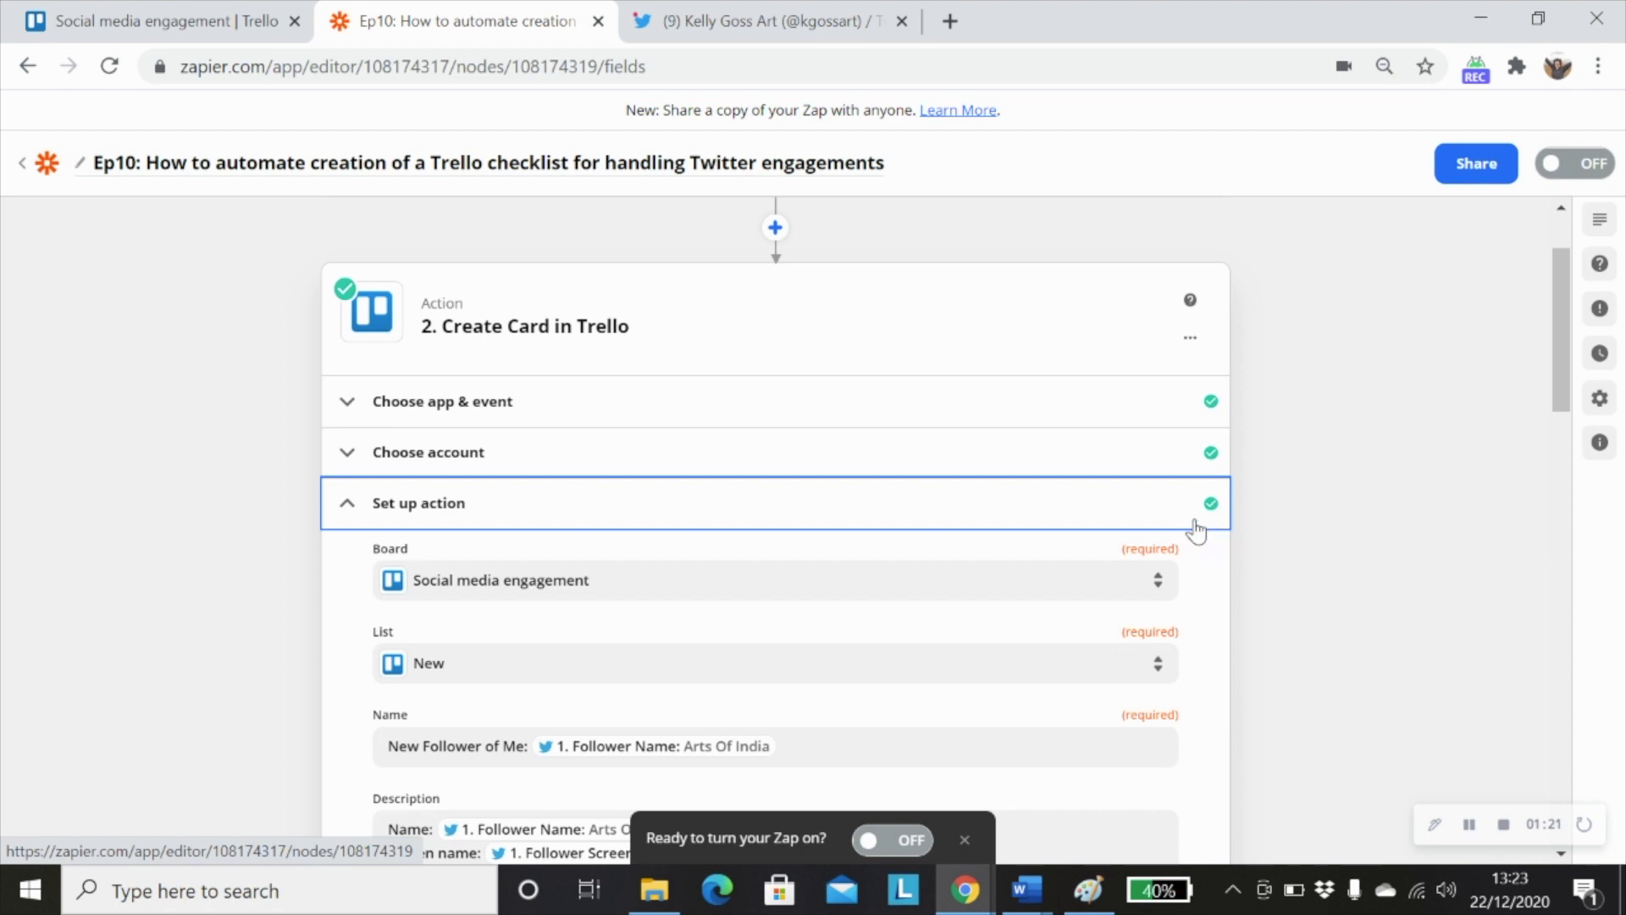
scroll(1211, 593, down, 3)
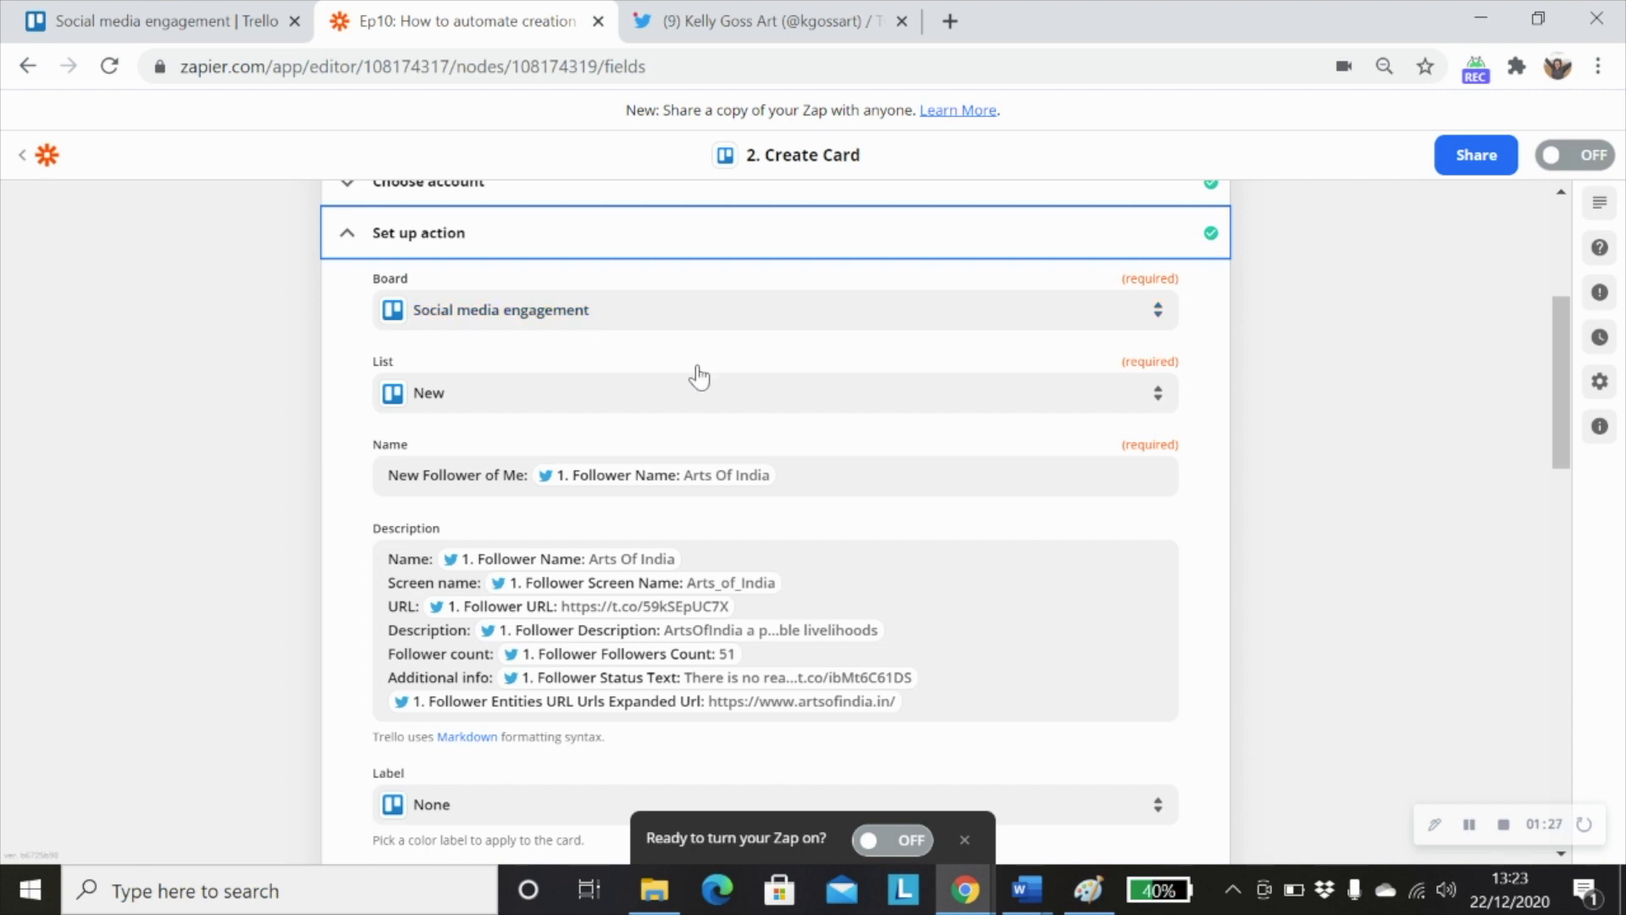
click(176, 30)
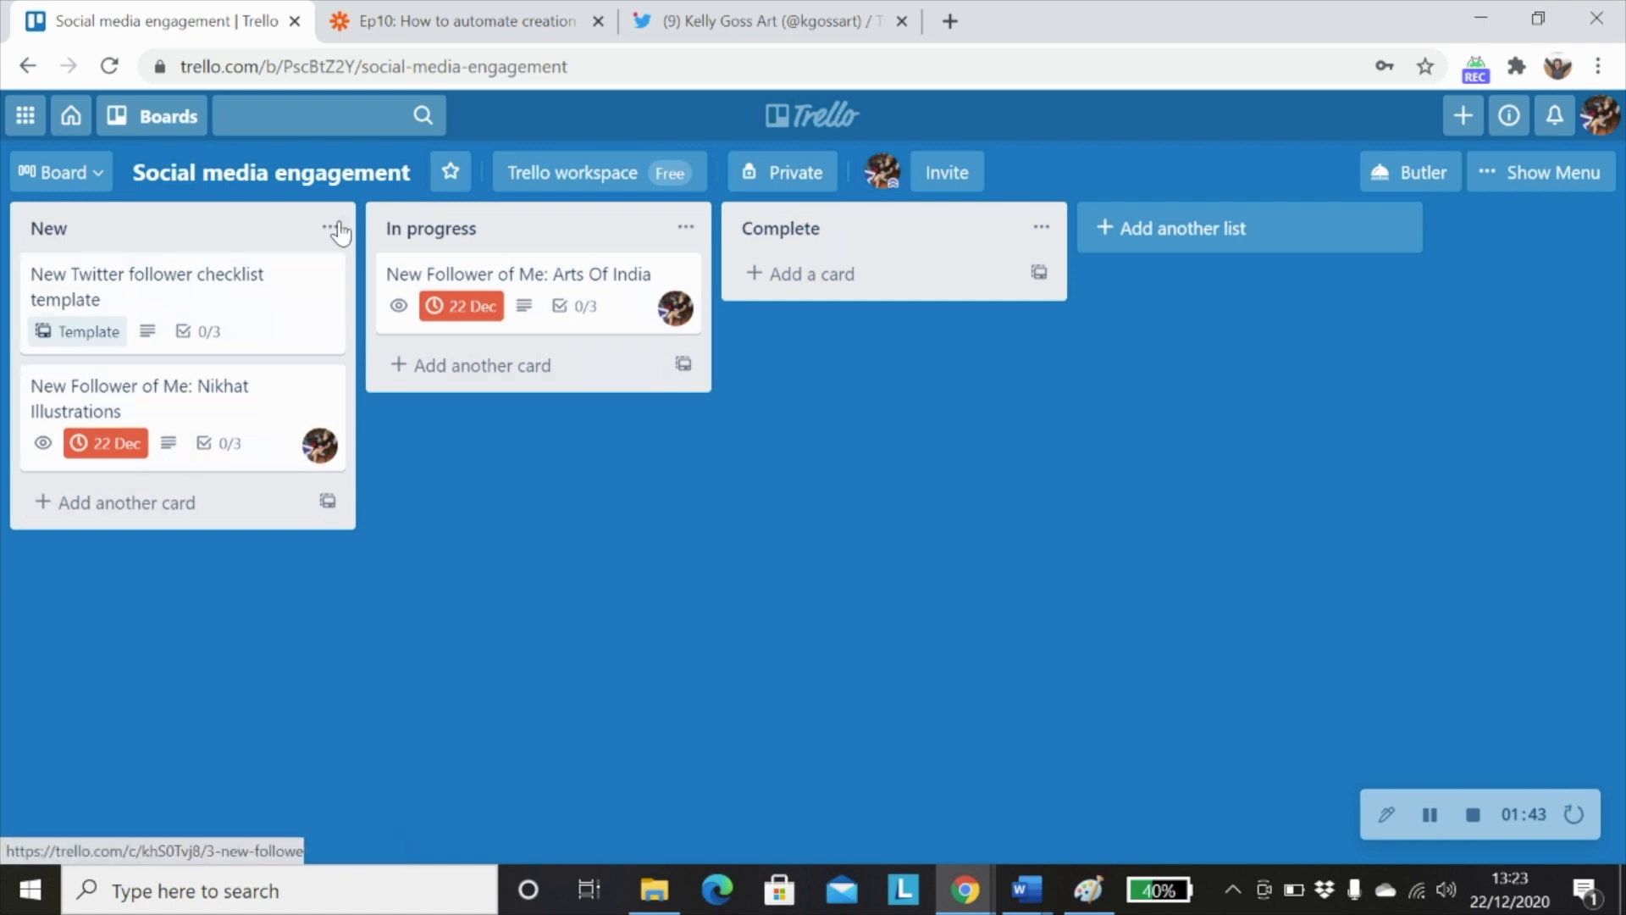
click(485, 23)
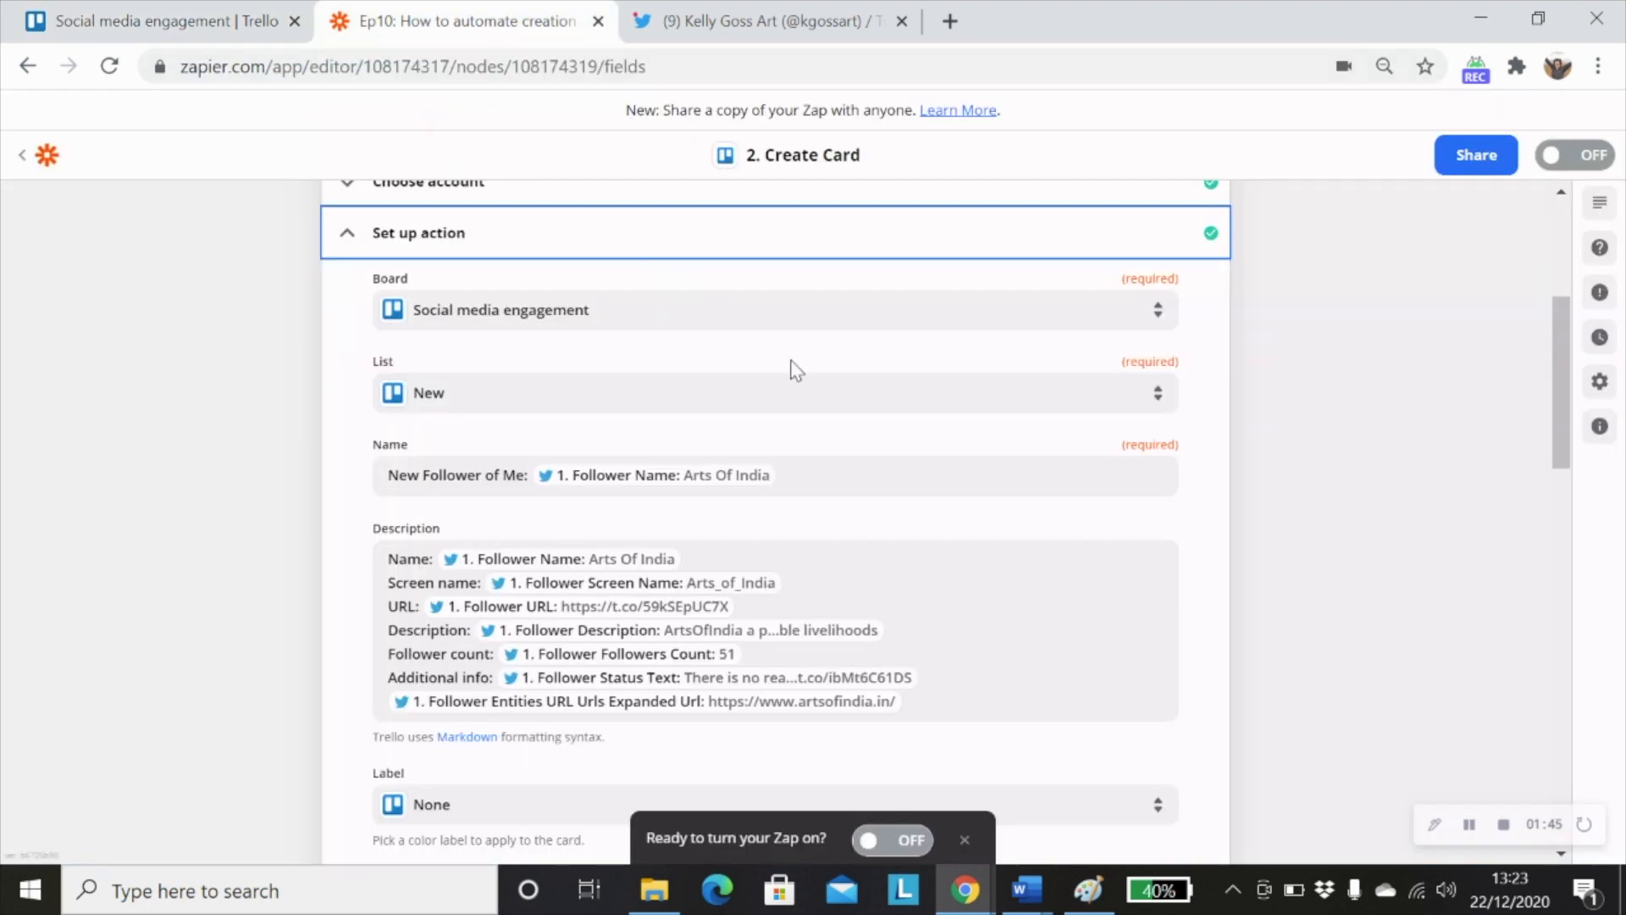
click(128, 20)
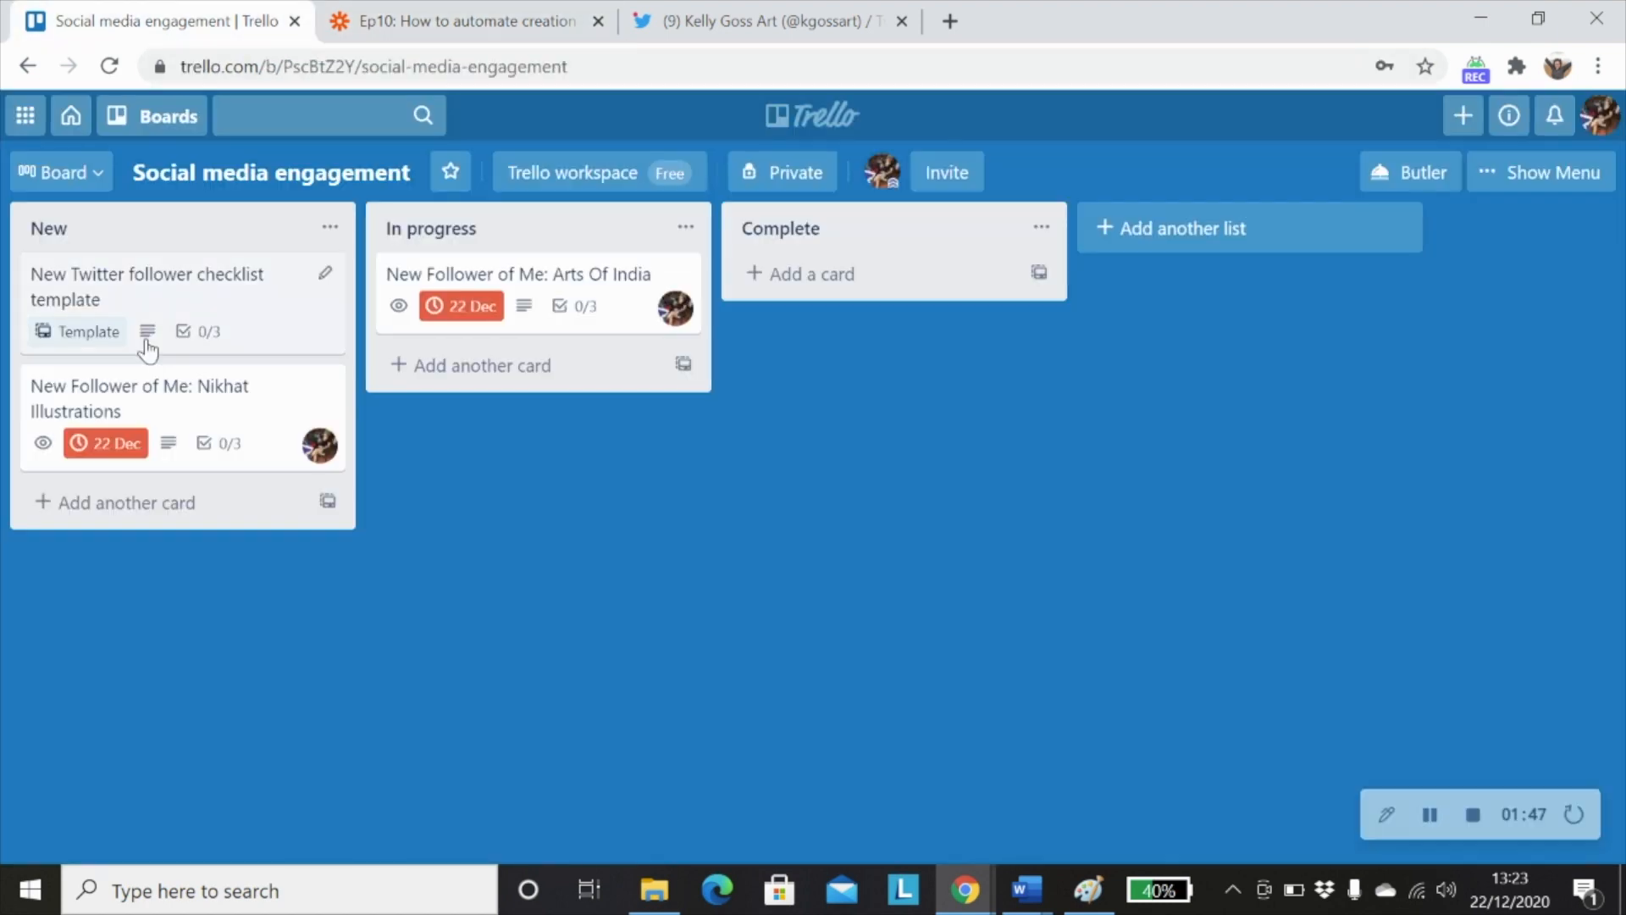
click(403, 20)
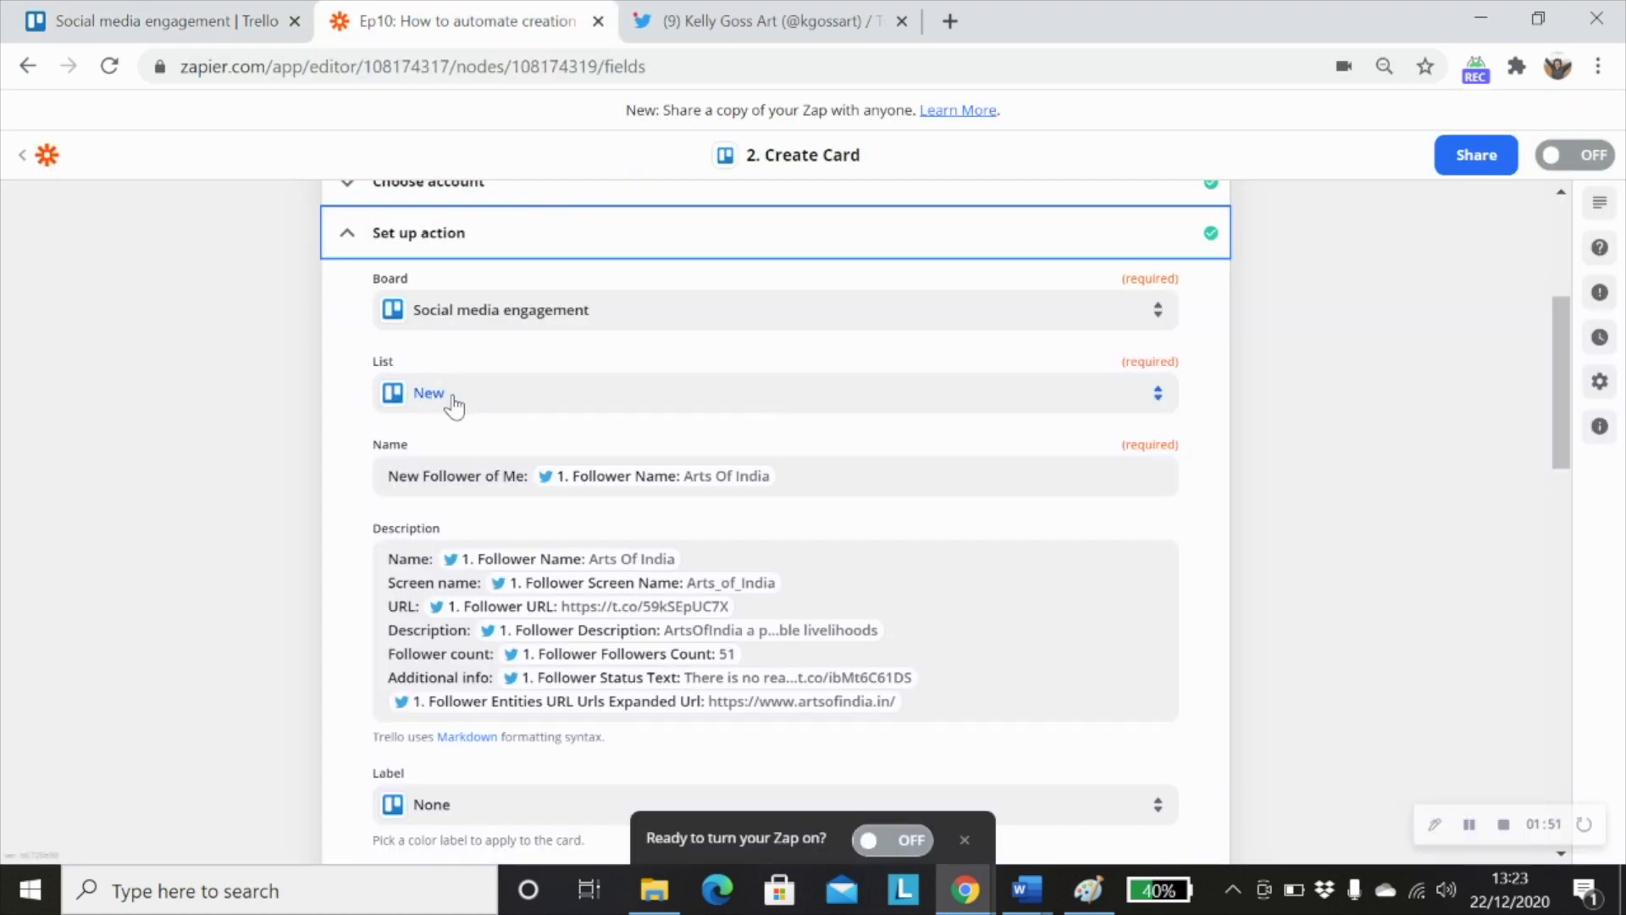
- Examine the name, description, label and custom label fields mapped for the new Trello card
scroll(595, 407, down, 2)
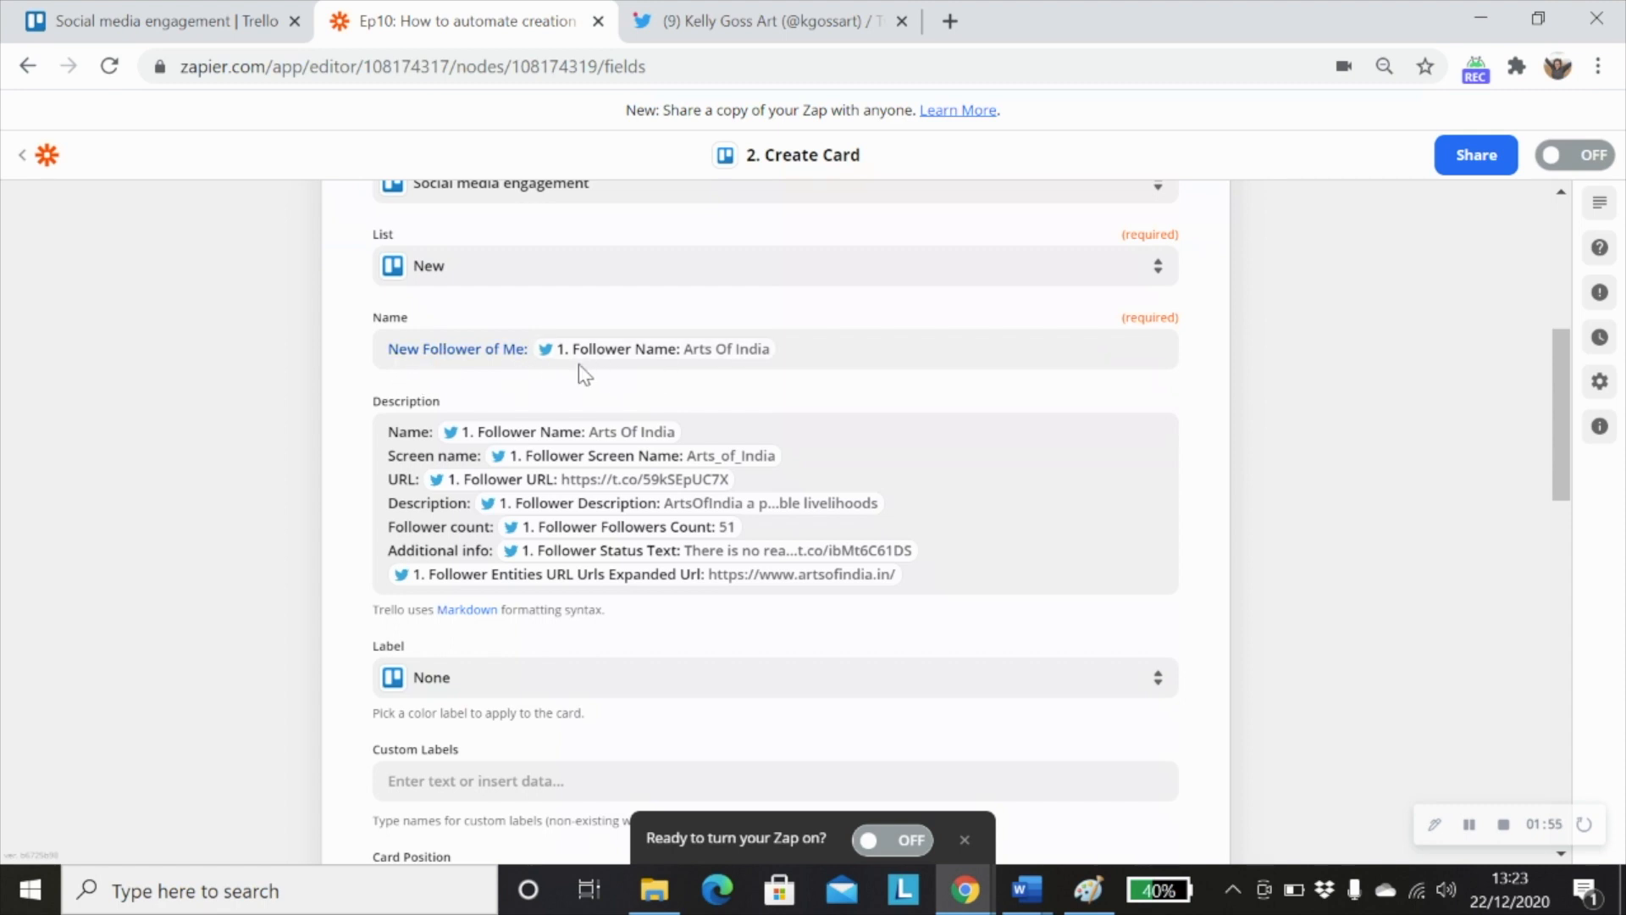
scroll(769, 381, down, 2)
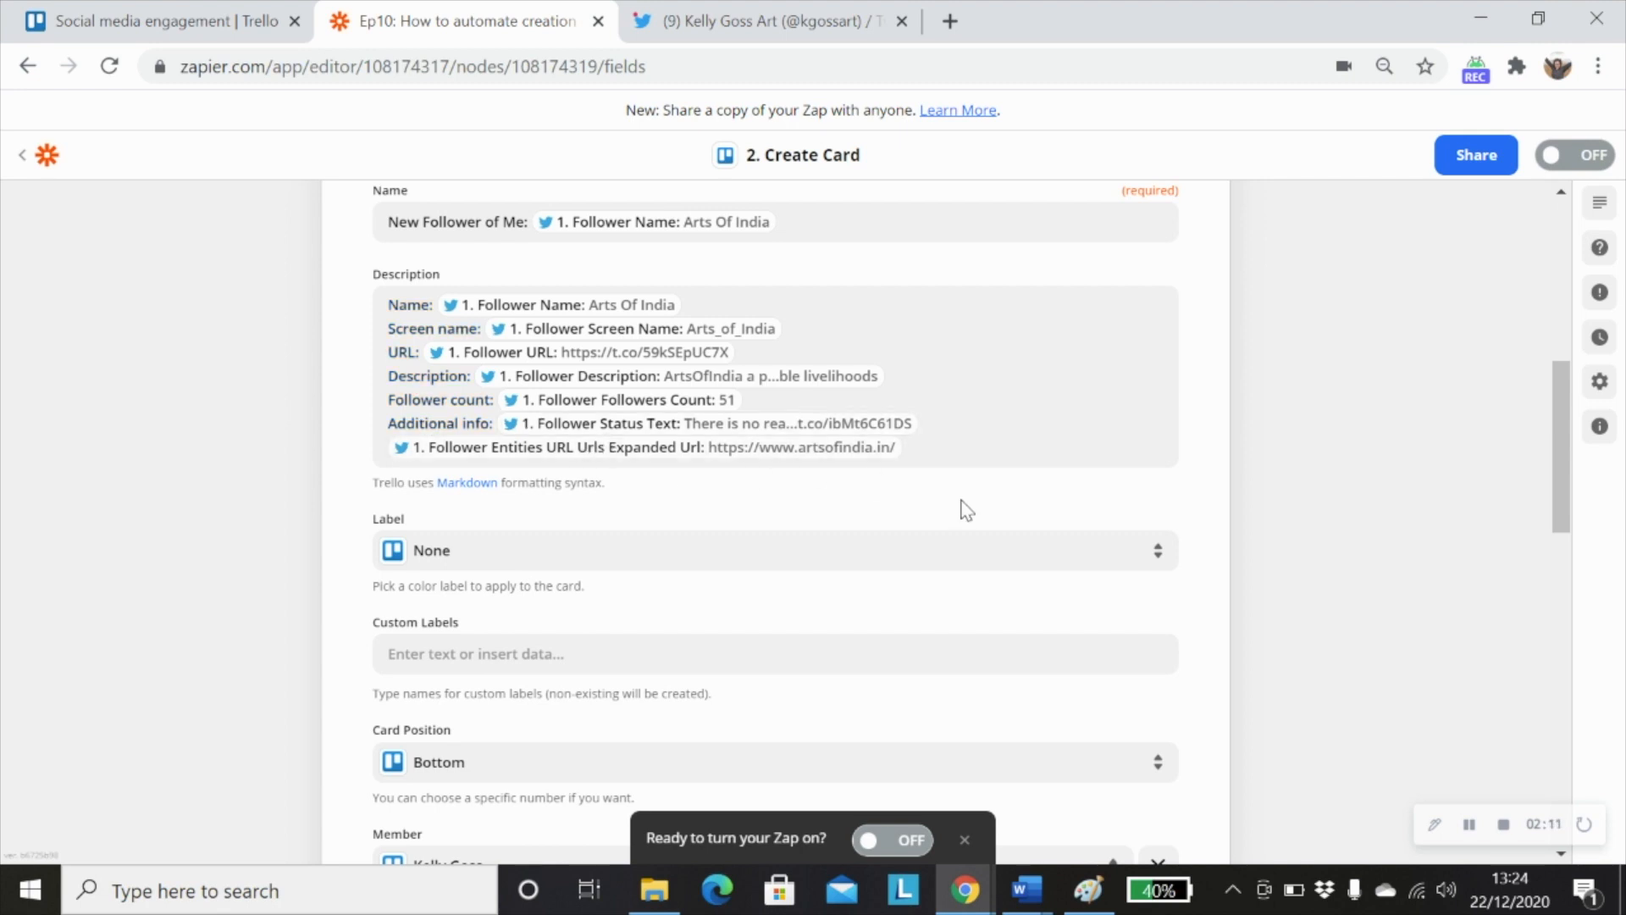
scroll(949, 483, down, 2)
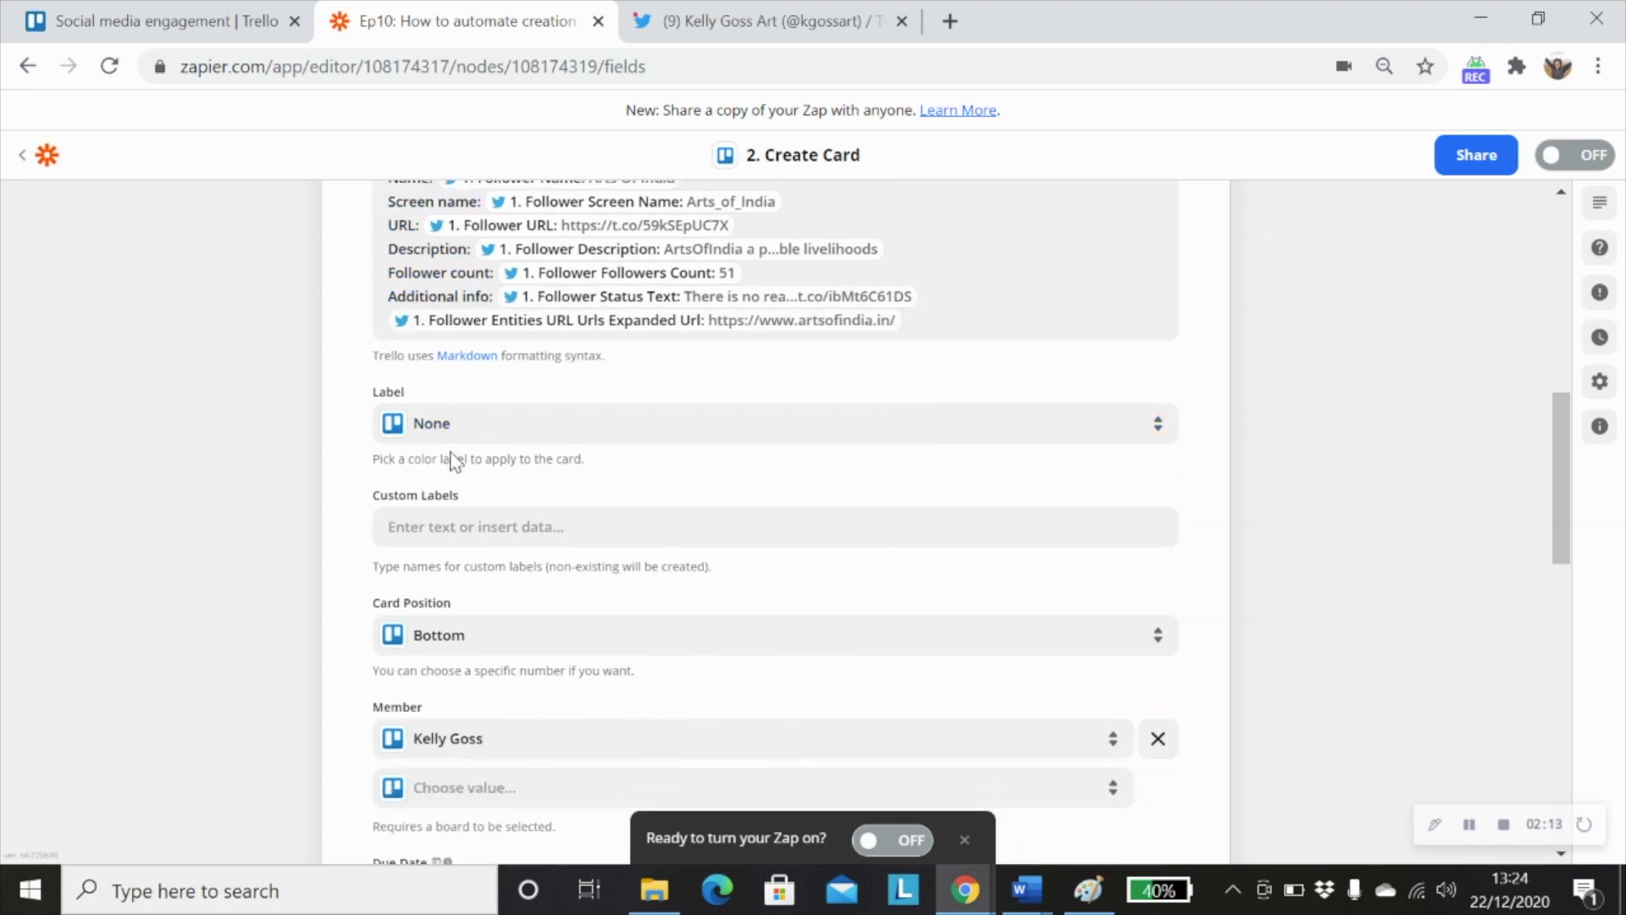
scroll(622, 459, down, 2)
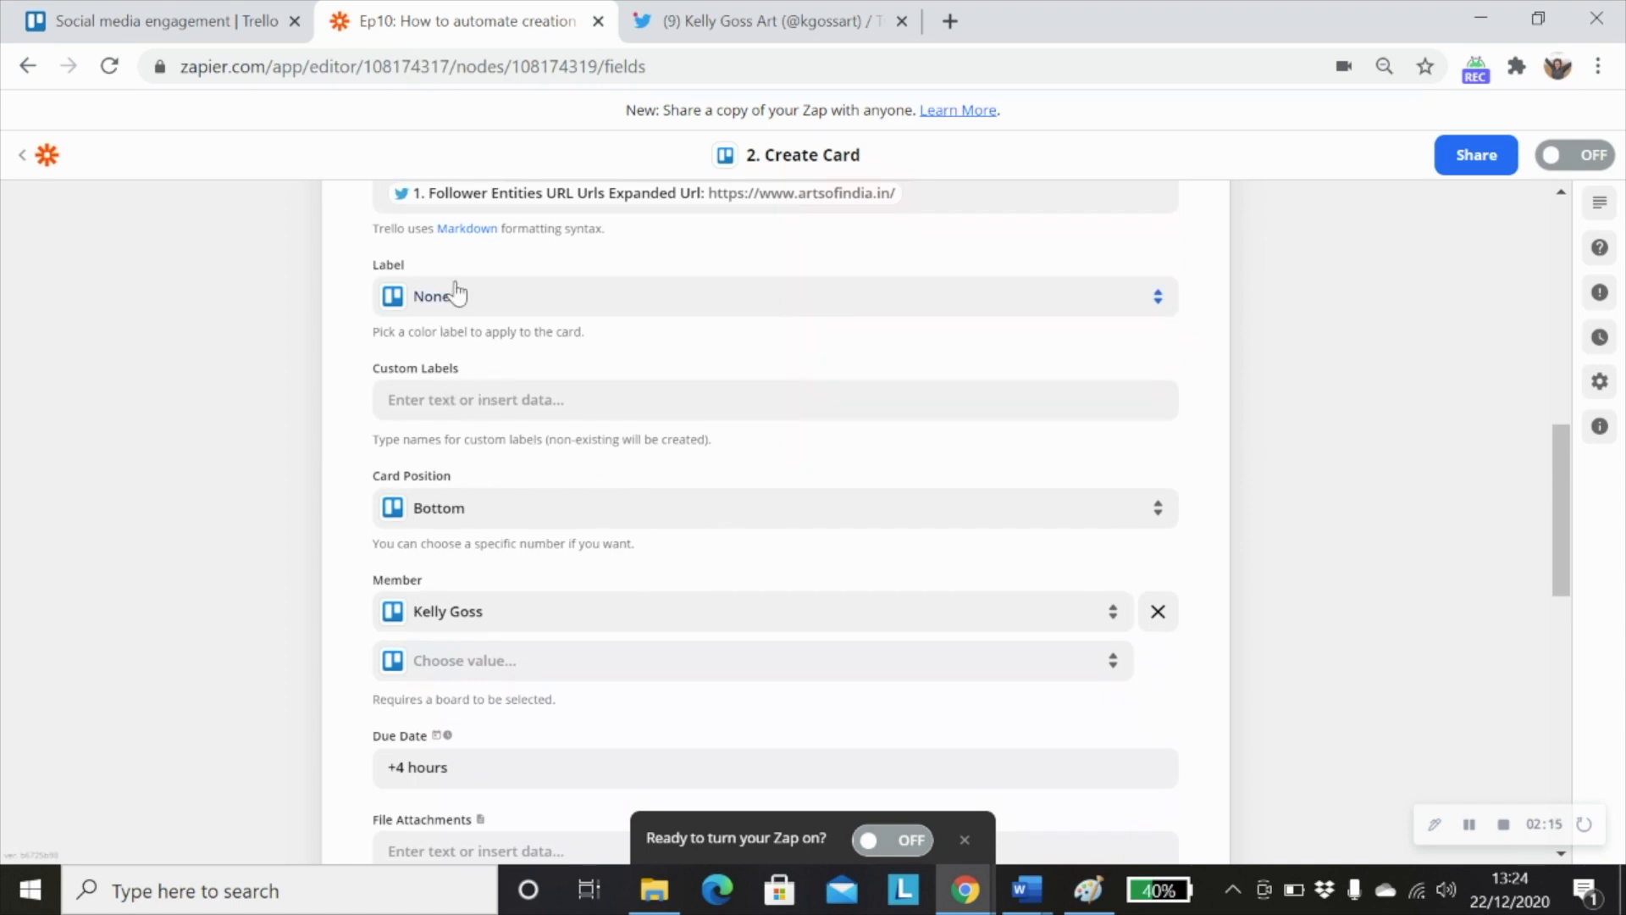
scroll(612, 483, down, 2)
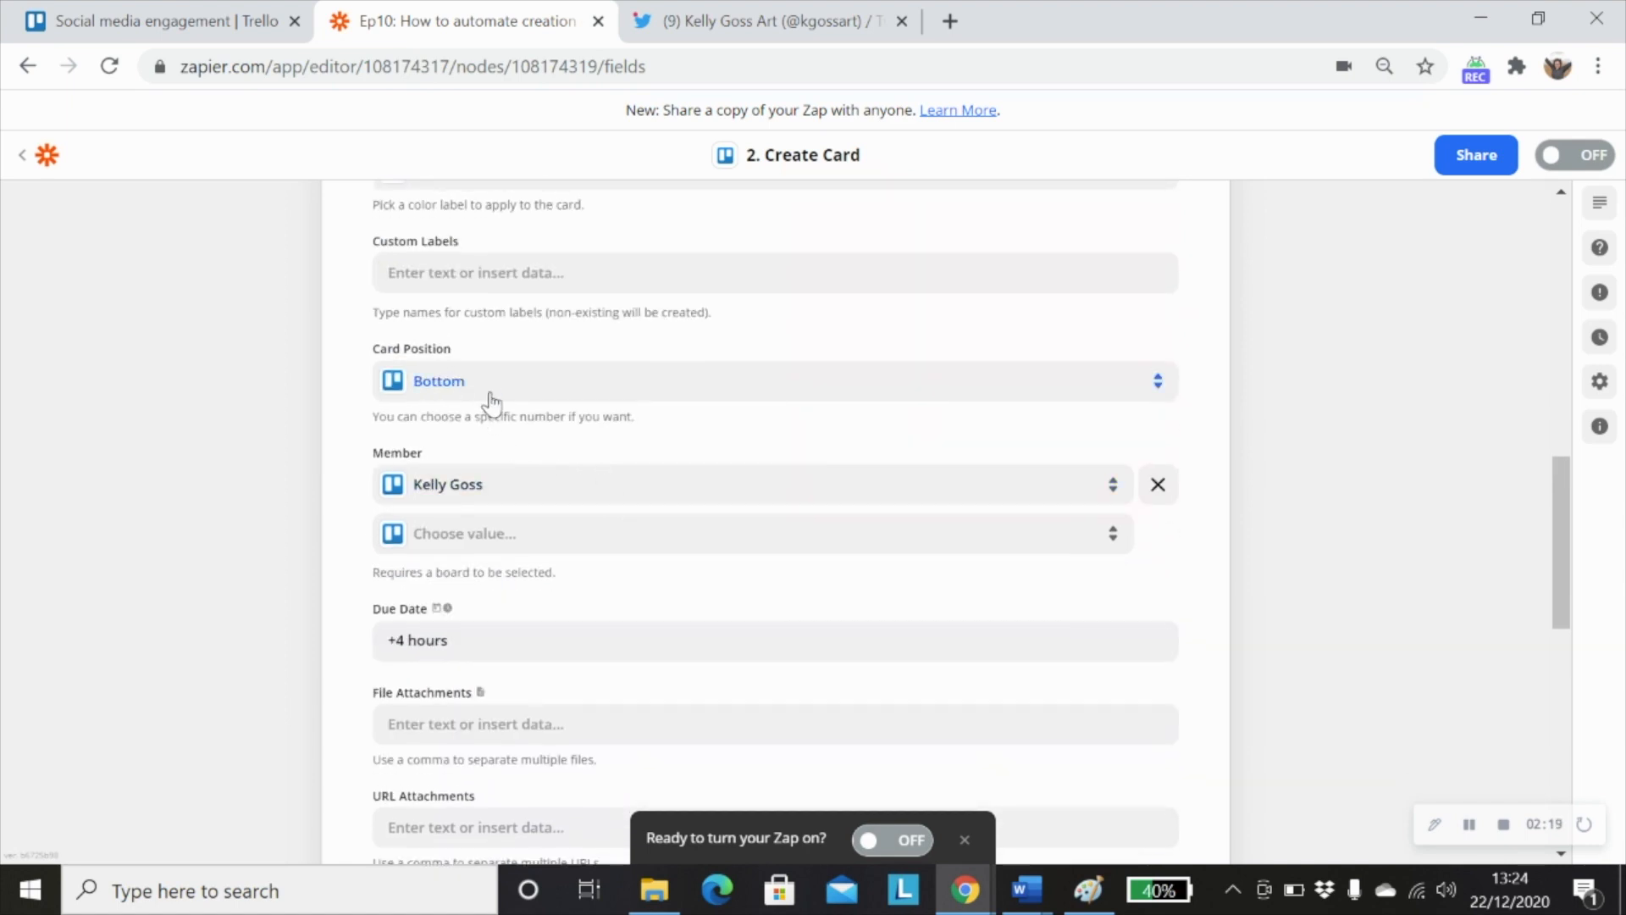
- Compare the card position and member settings with the existing follower cards on the Trello board
click(175, 24)
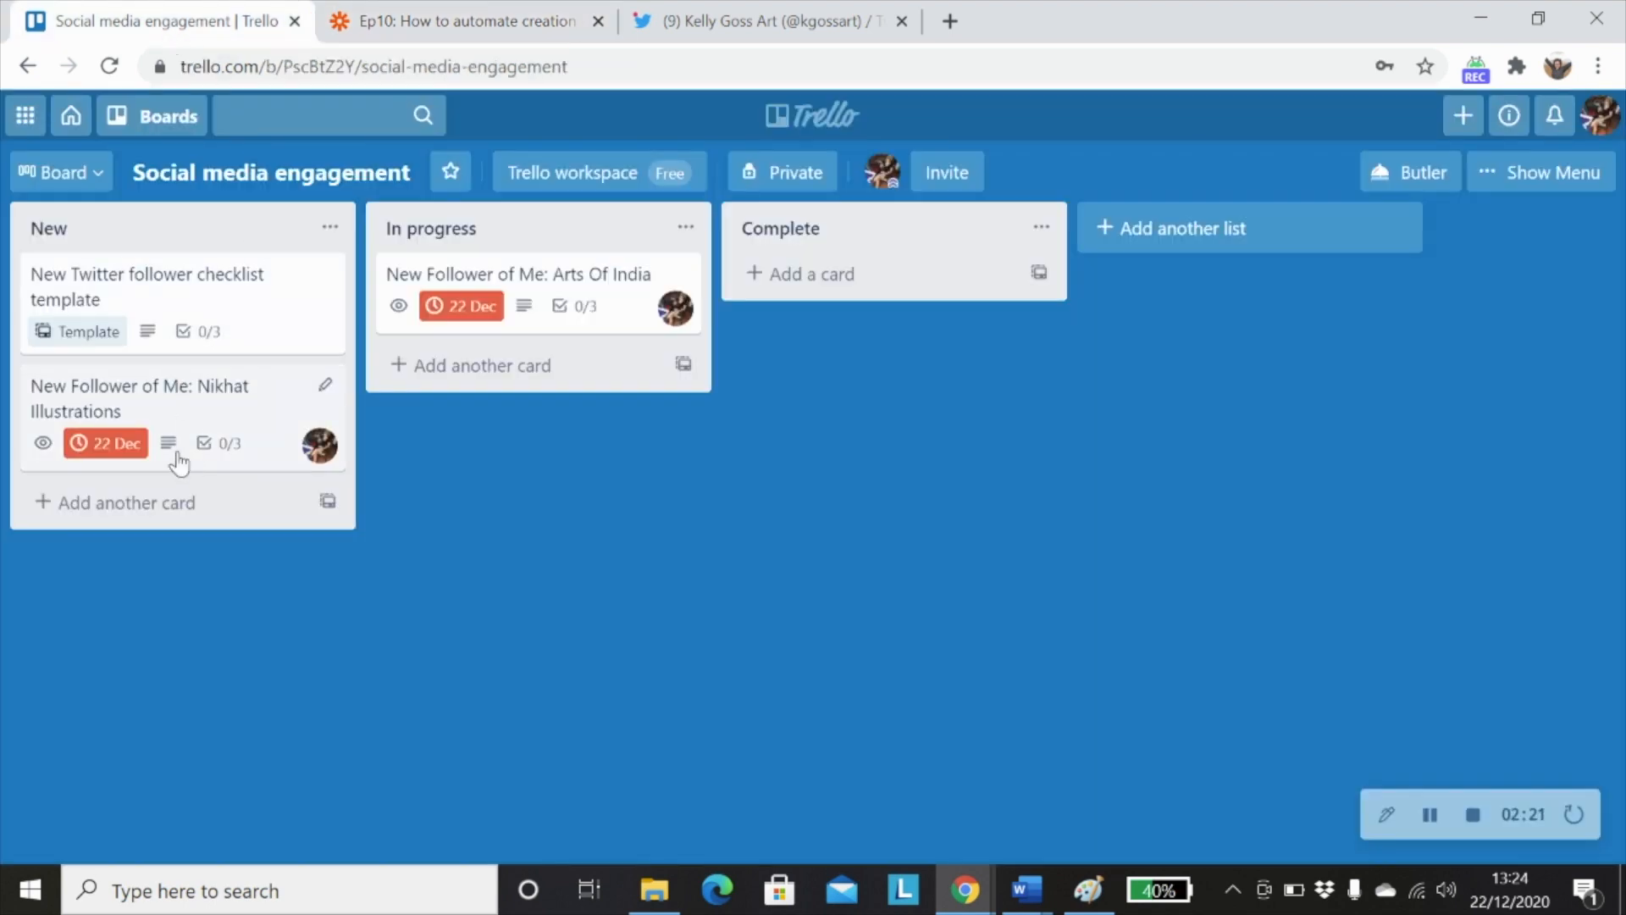
click(441, 24)
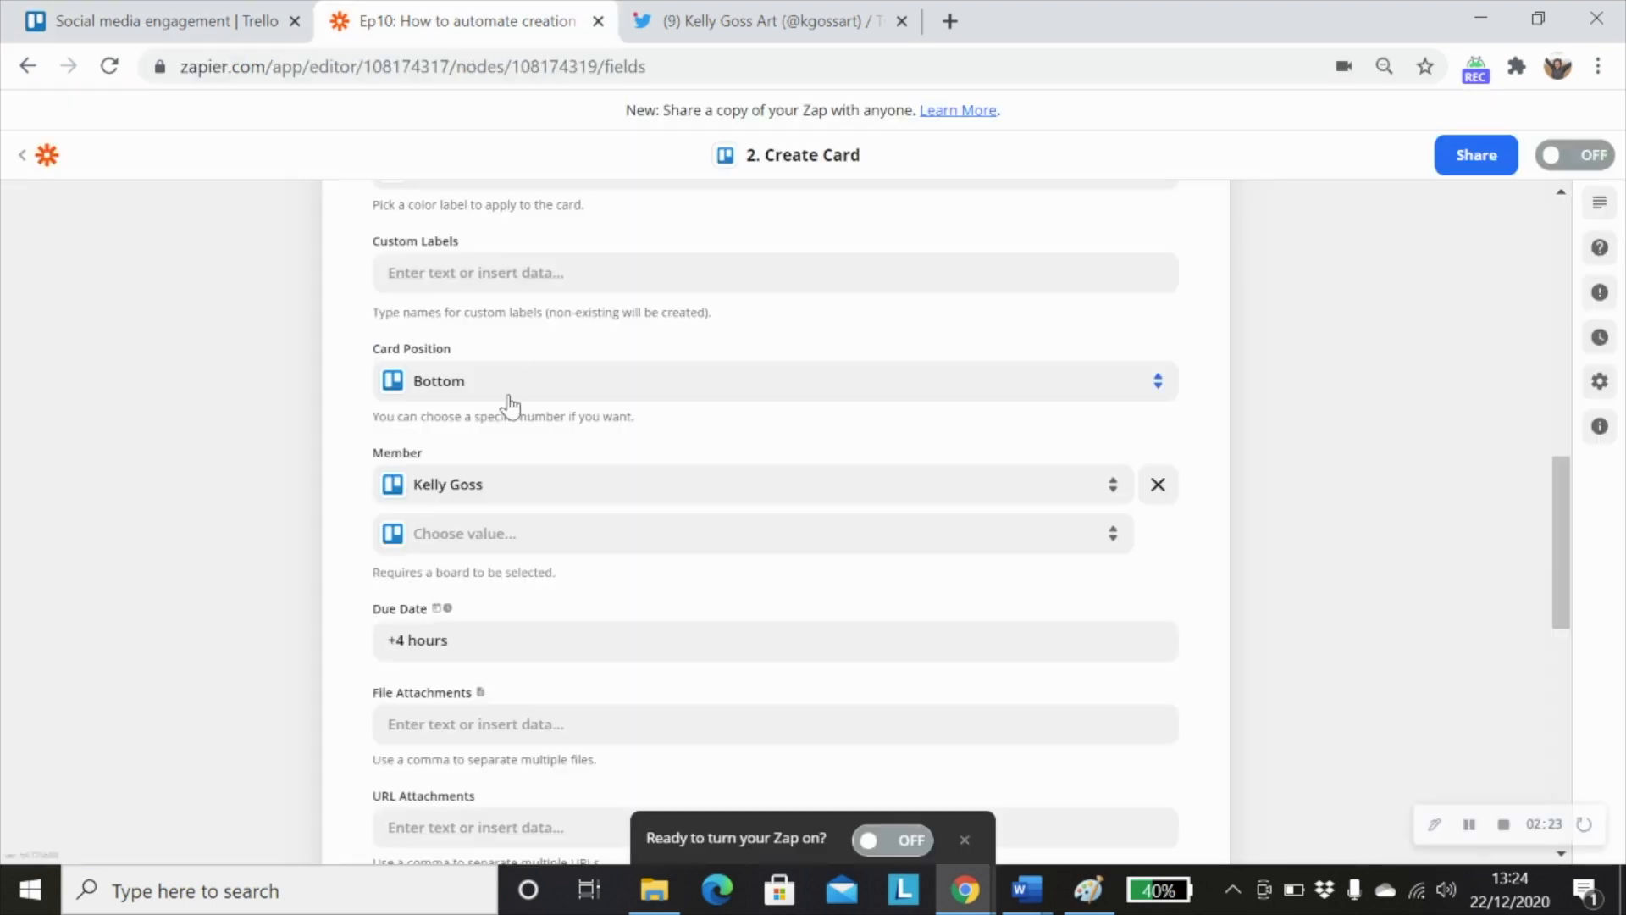
scroll(669, 458, down, 3)
scroll(669, 459, up, 2)
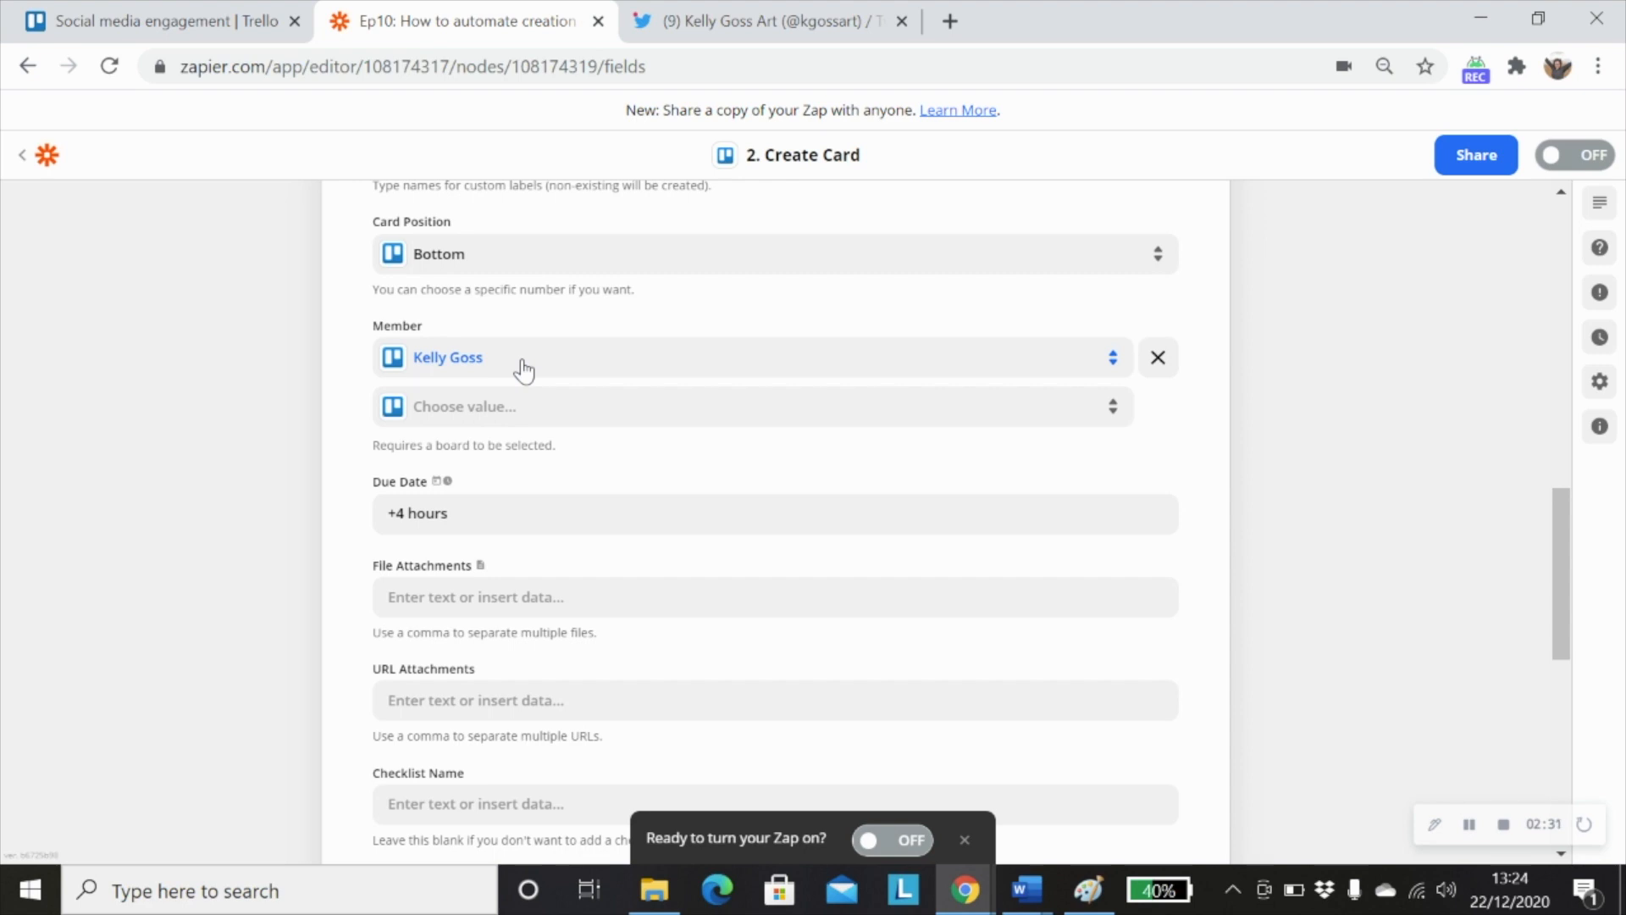
click(207, 24)
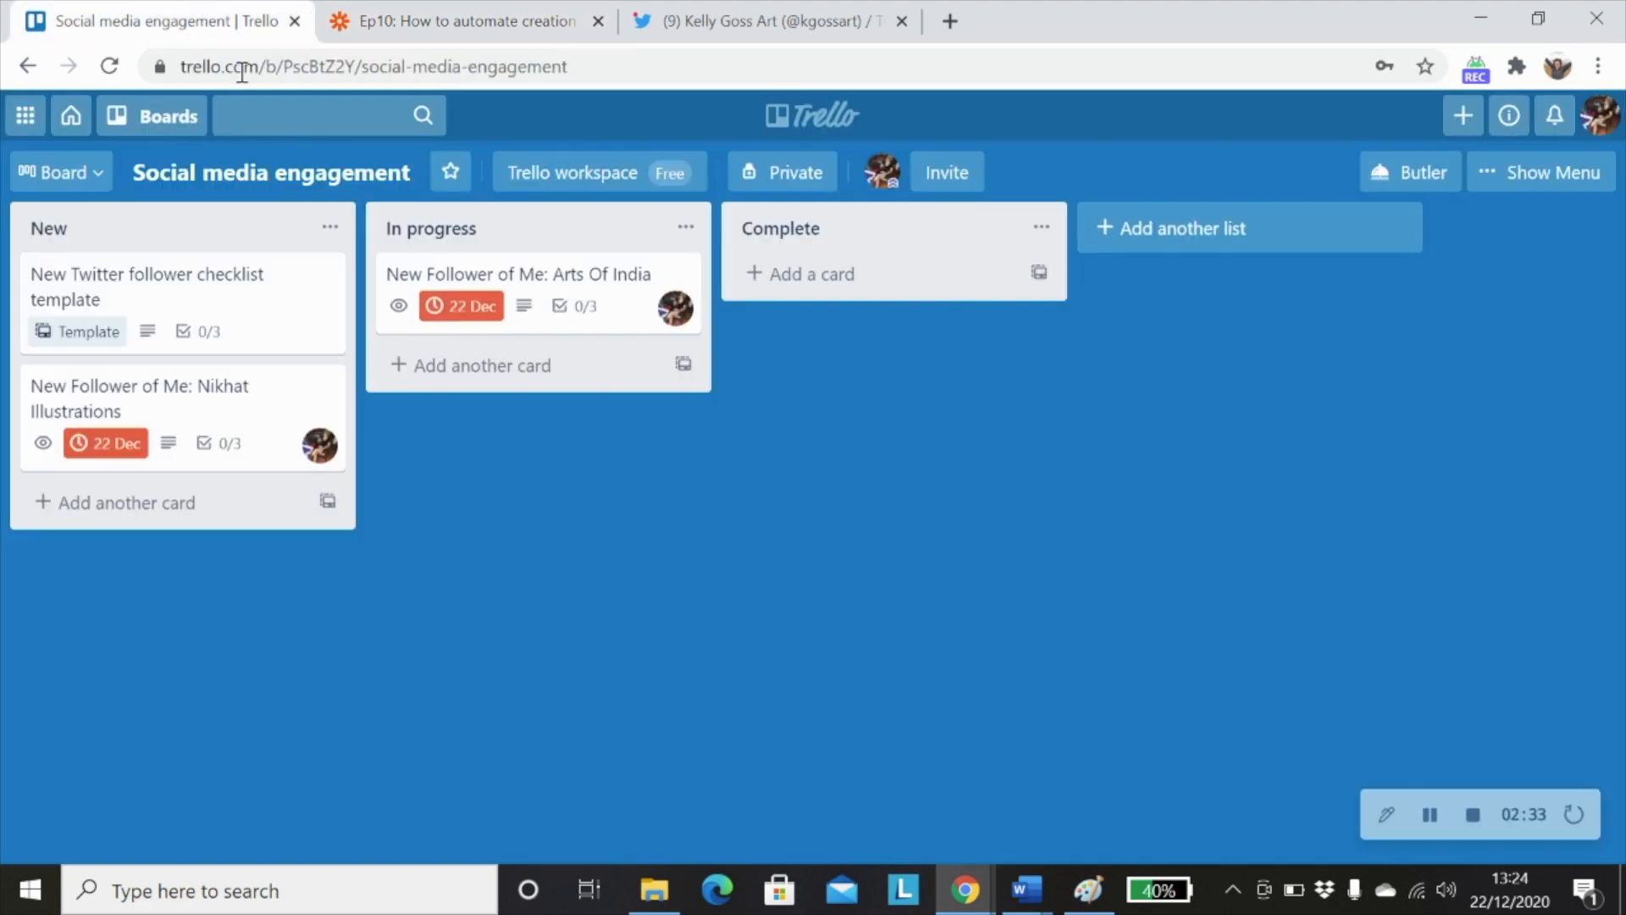
click(449, 22)
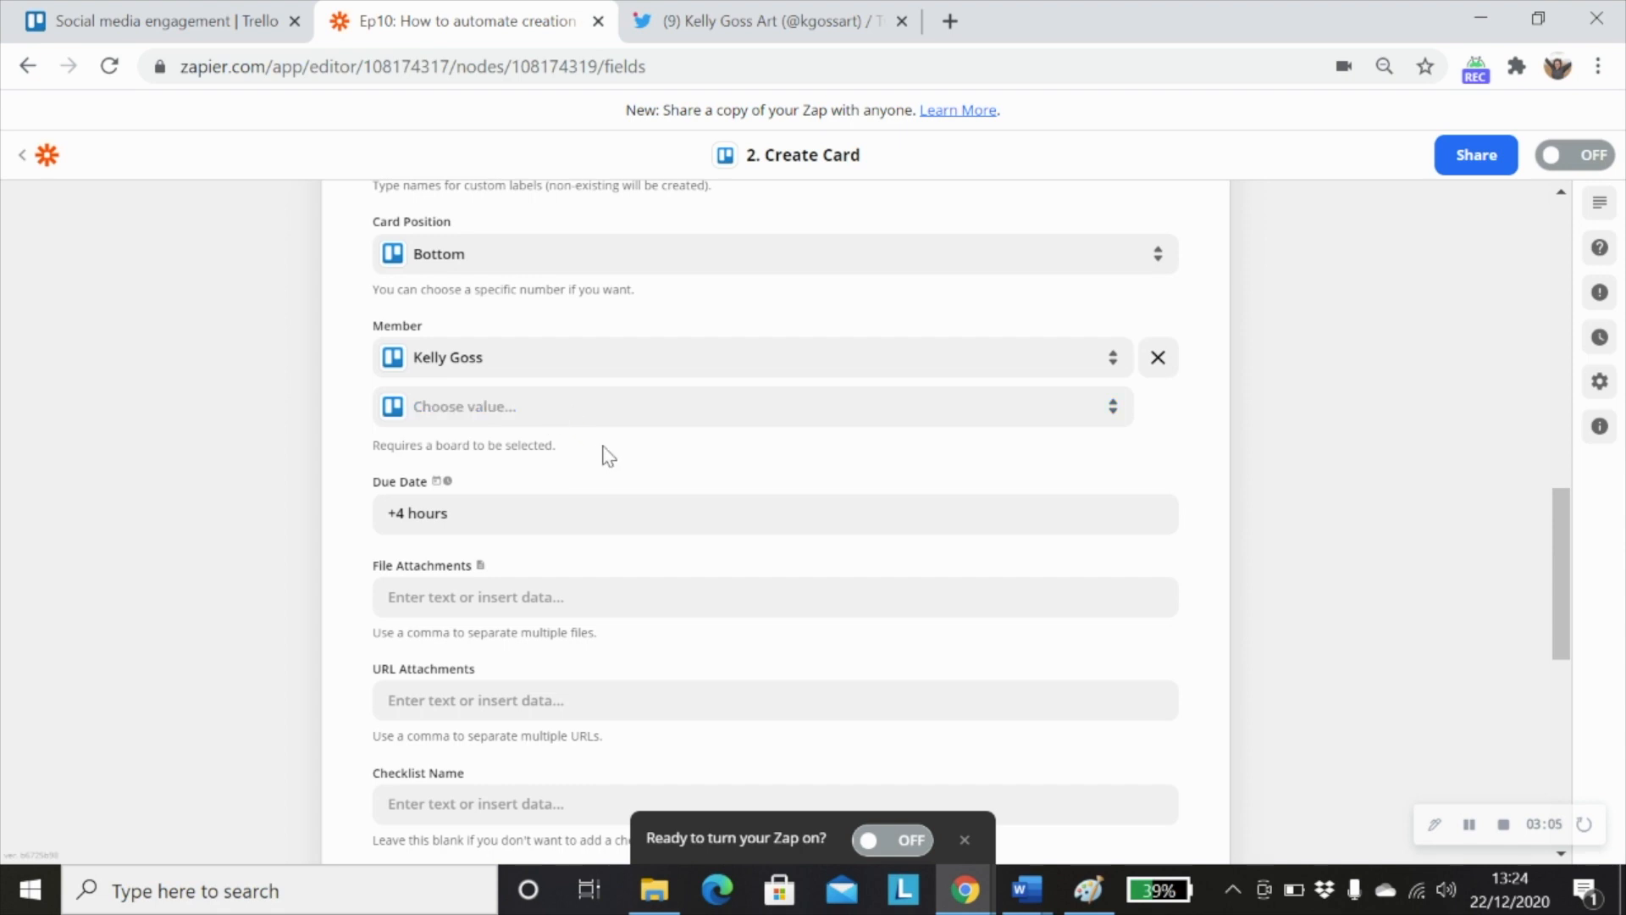
- Examine the due date, attachment and checklist fields at the end of the Create Card action's setup
scroll(614, 458, down, 2)
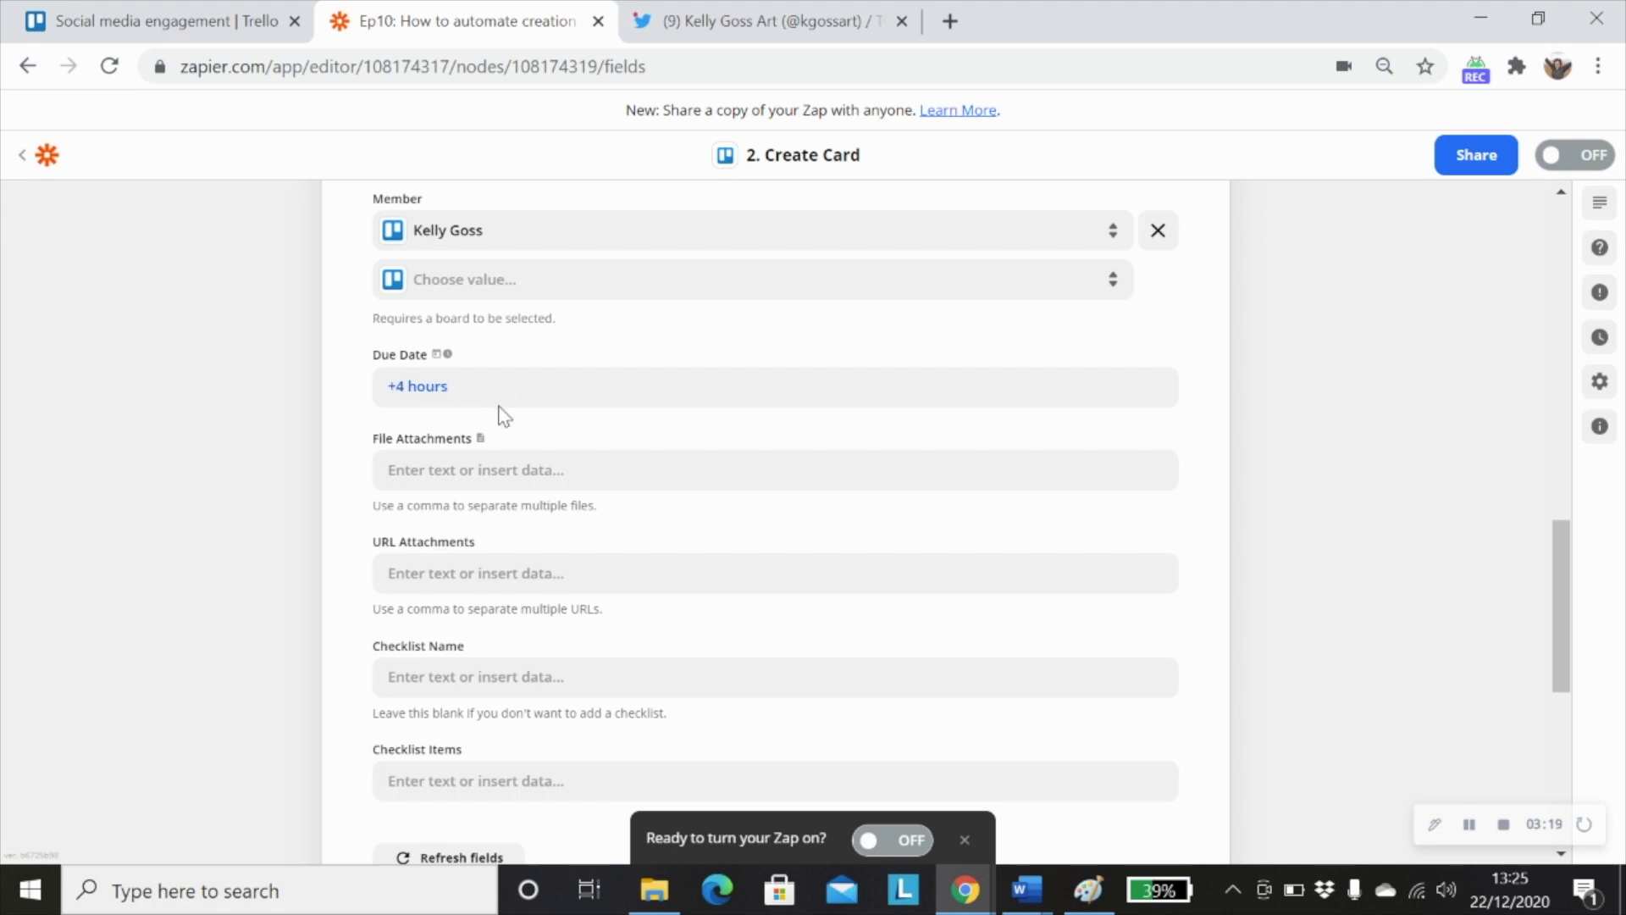
scroll(590, 531, up, 15)
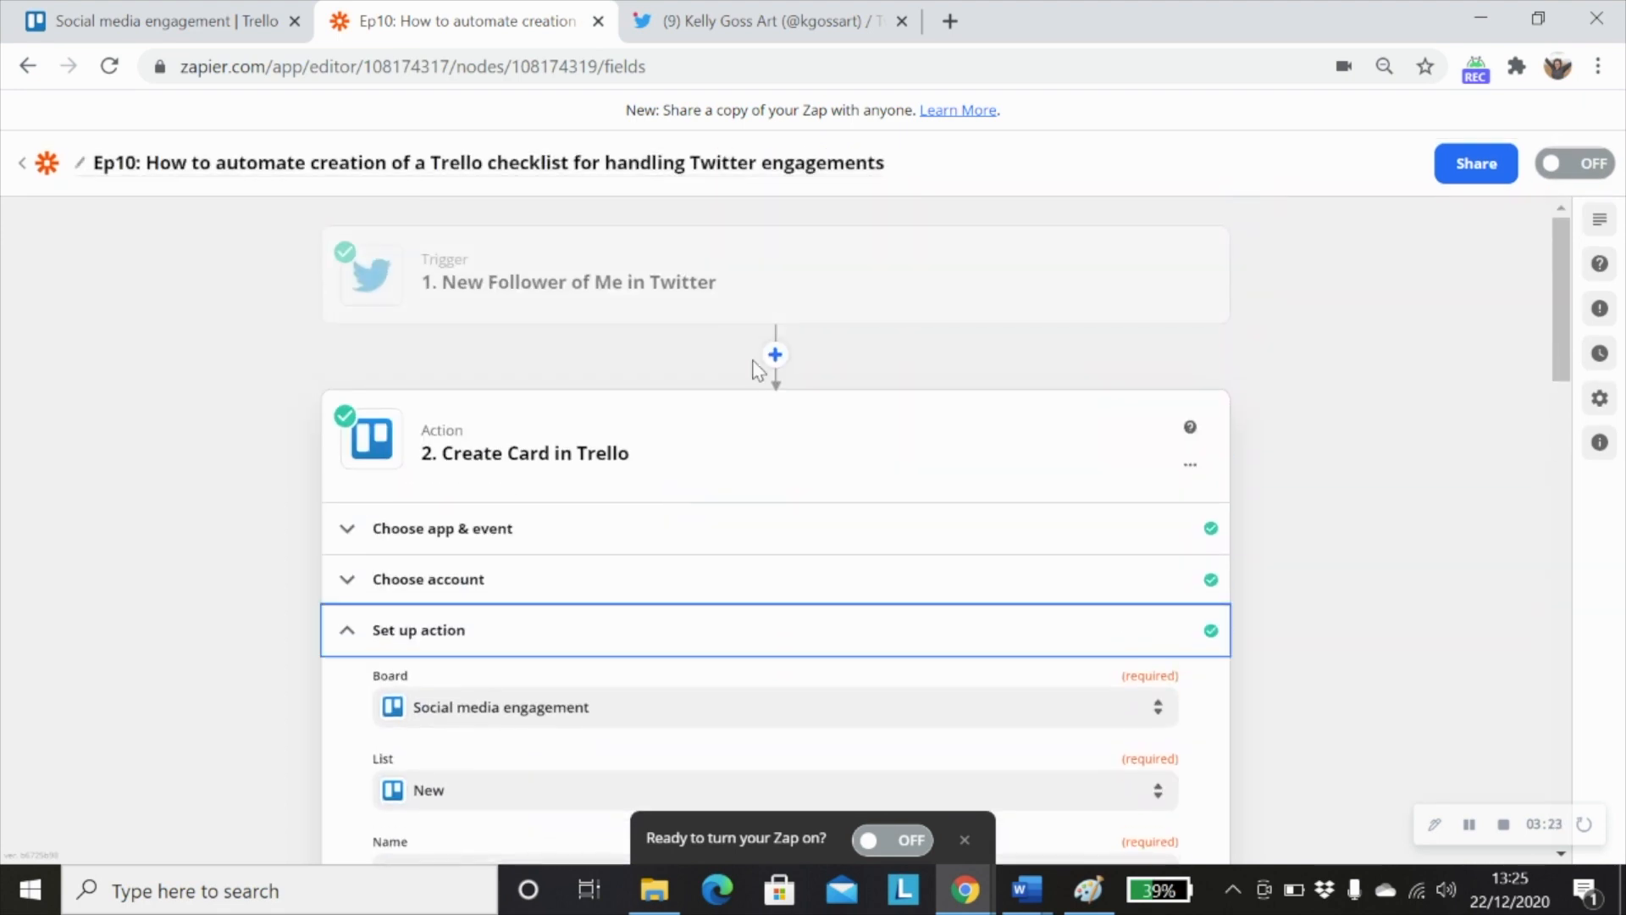
scroll(669, 542, down, 15)
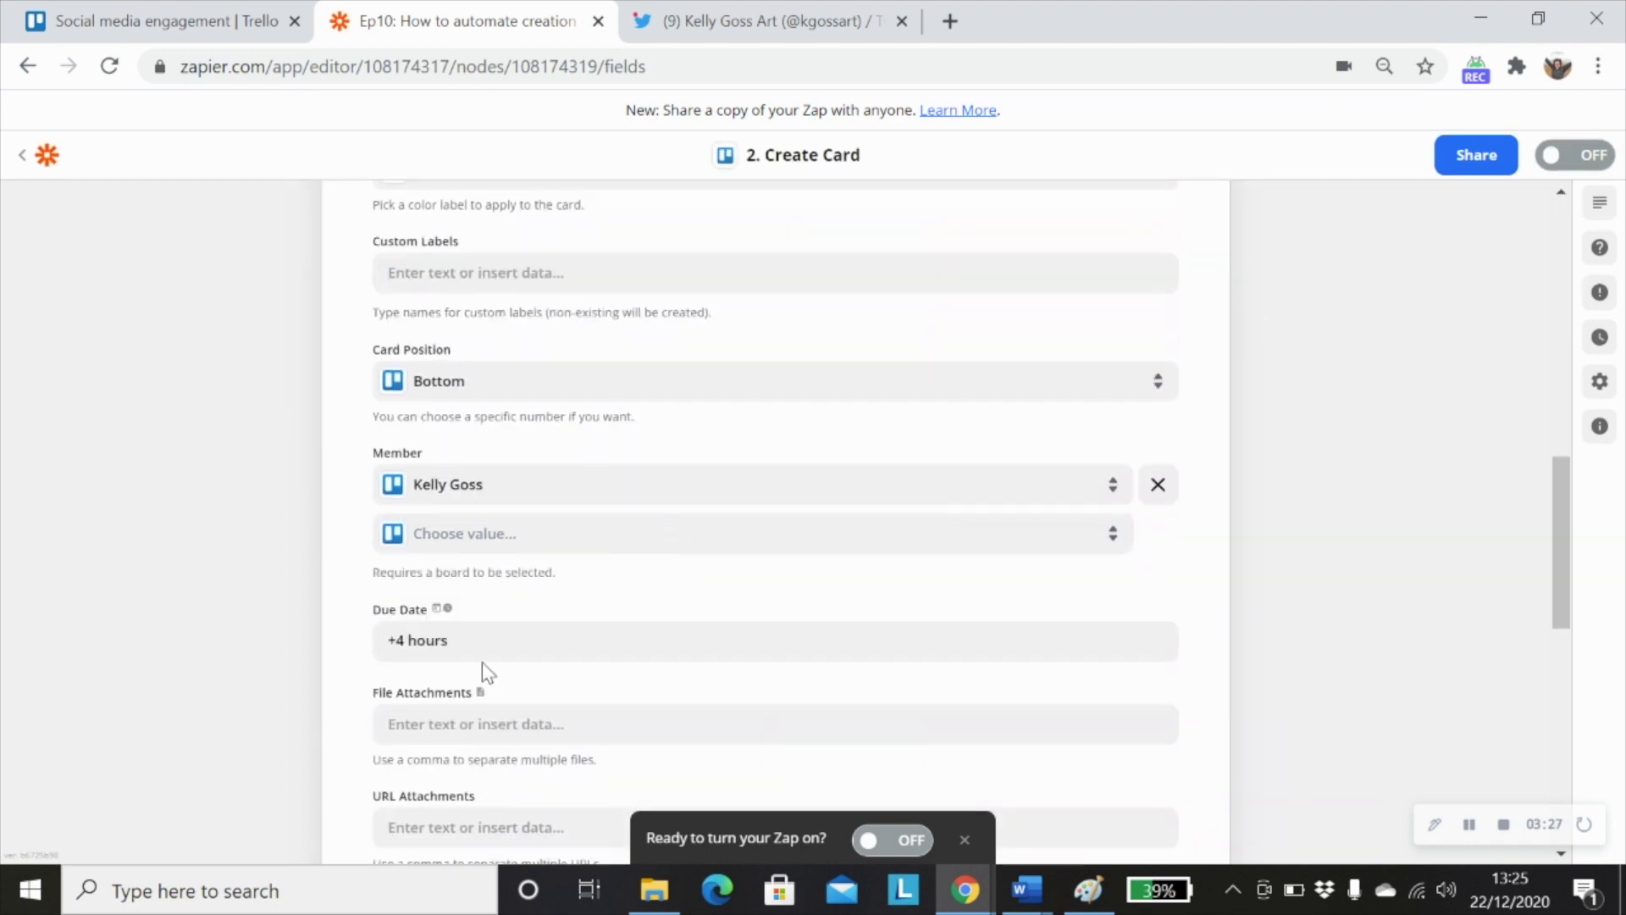
scroll(497, 533, down, 3)
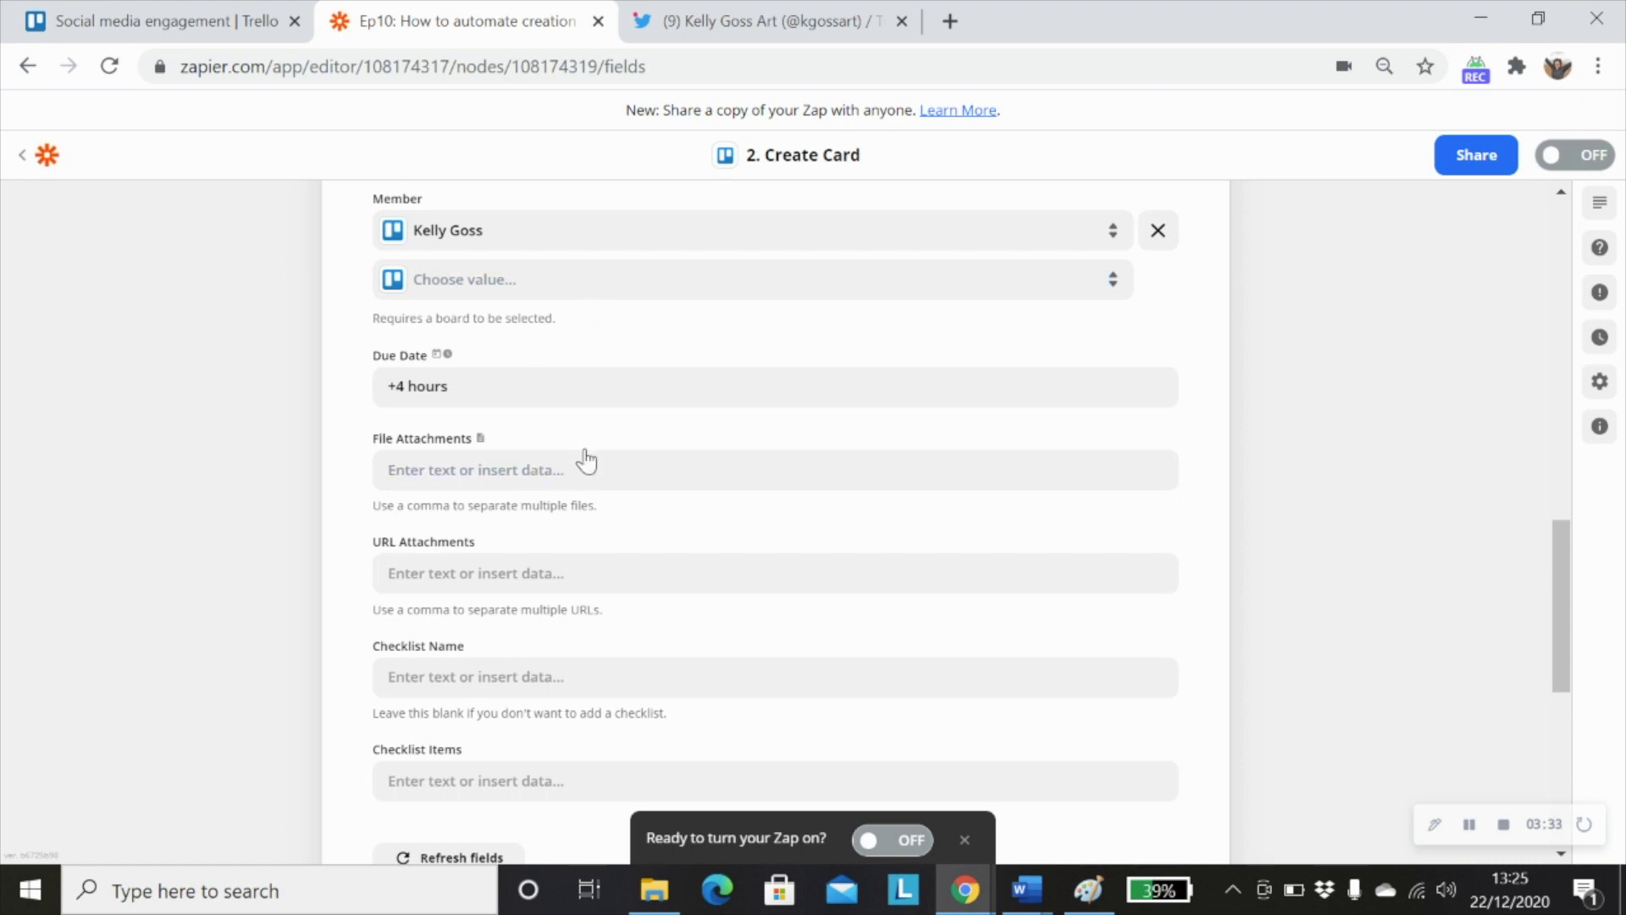
scroll(590, 424, down, 1)
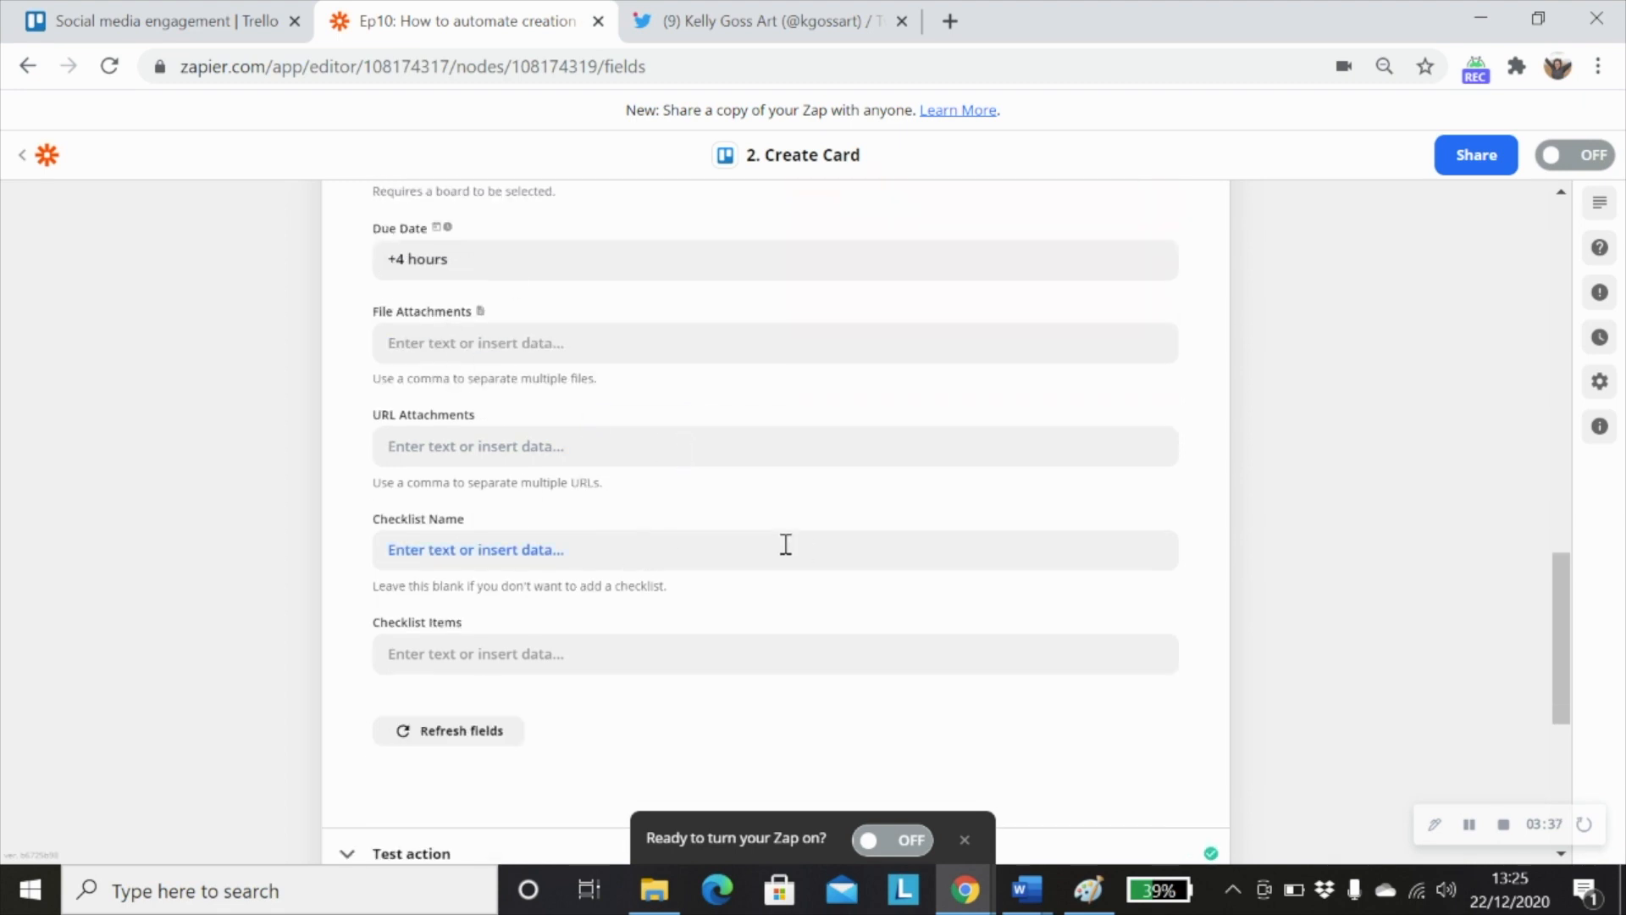
scroll(779, 513, down, 1)
scroll(762, 474, down, 3)
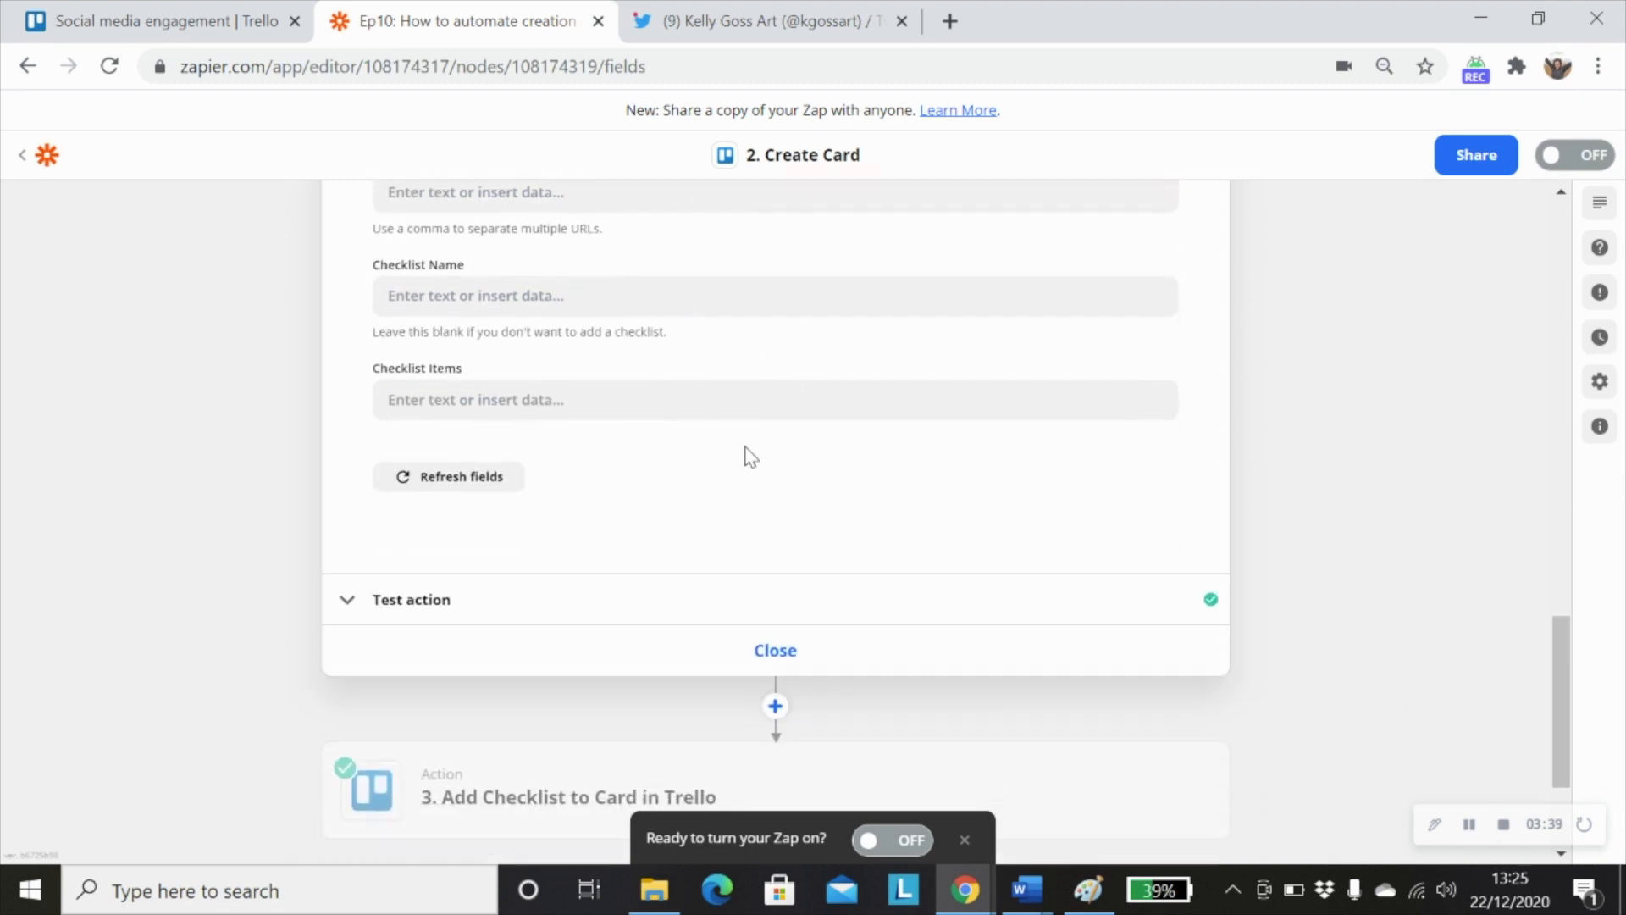
mouse_move(530, 610)
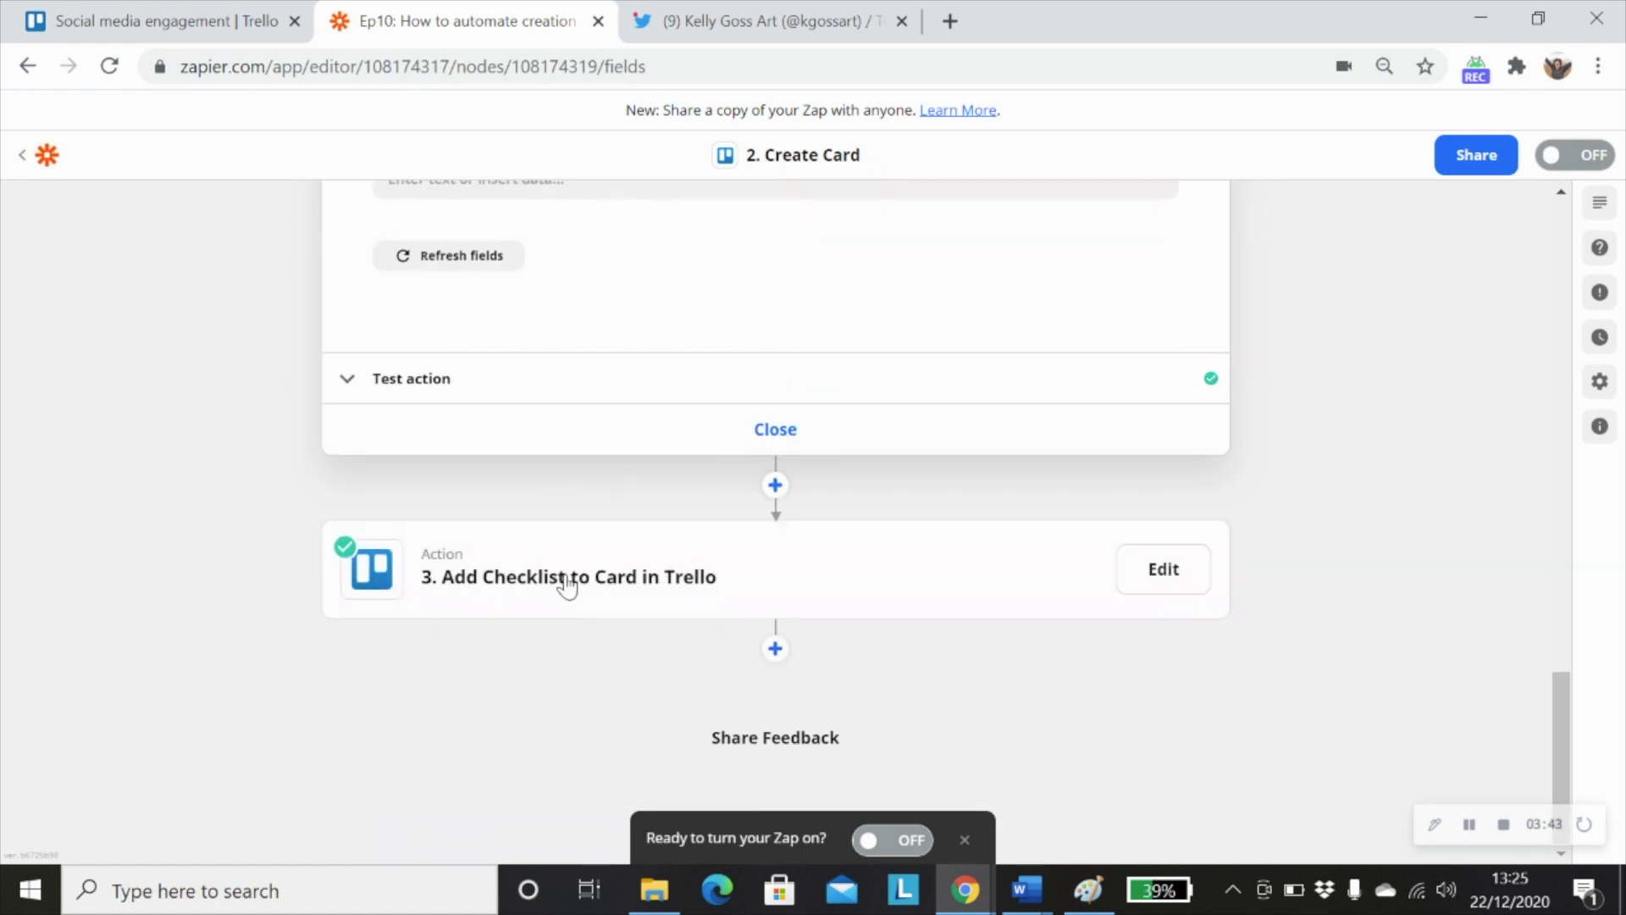
- Close the Create Card action and review the description and checklist of the Arts Of India follower card in Trello
click(749, 429)
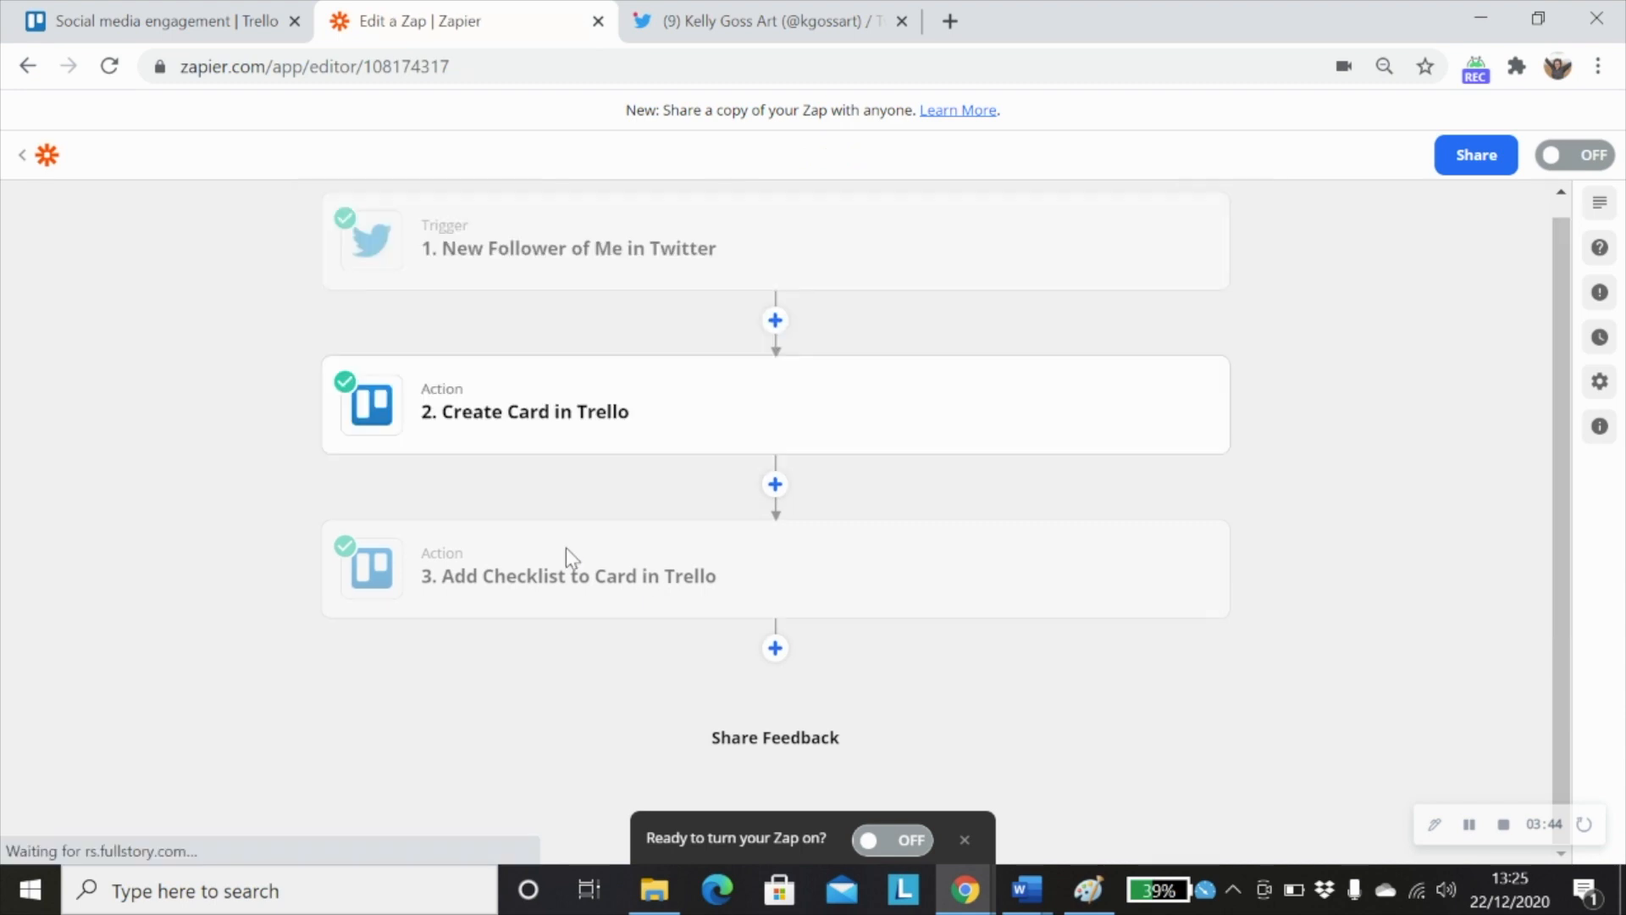
click(139, 24)
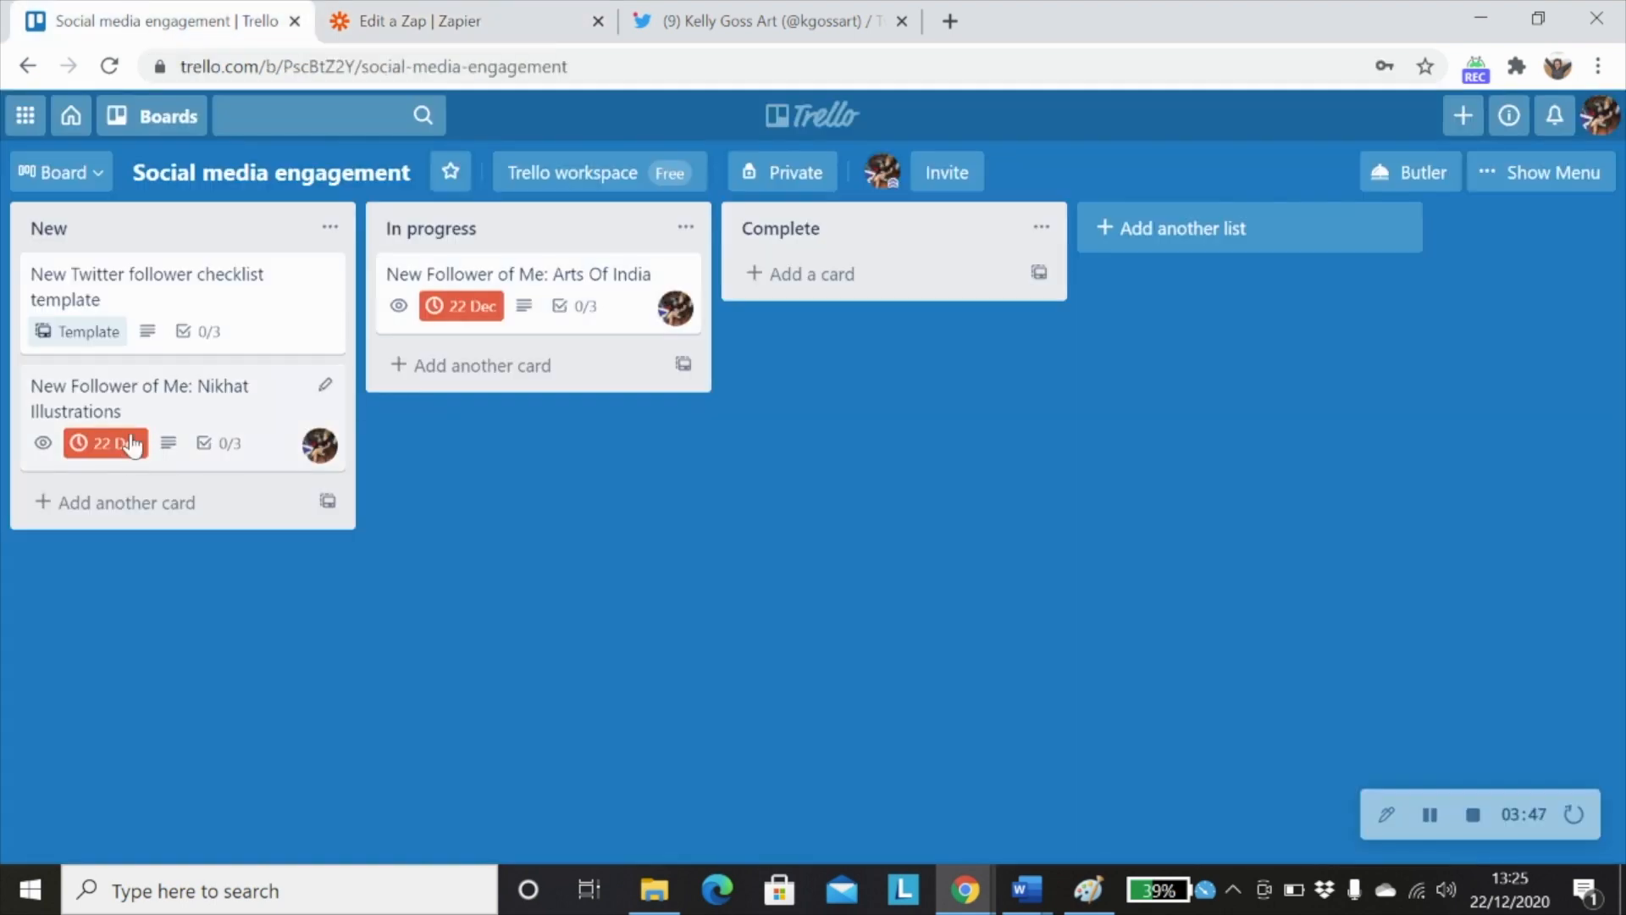
click(581, 279)
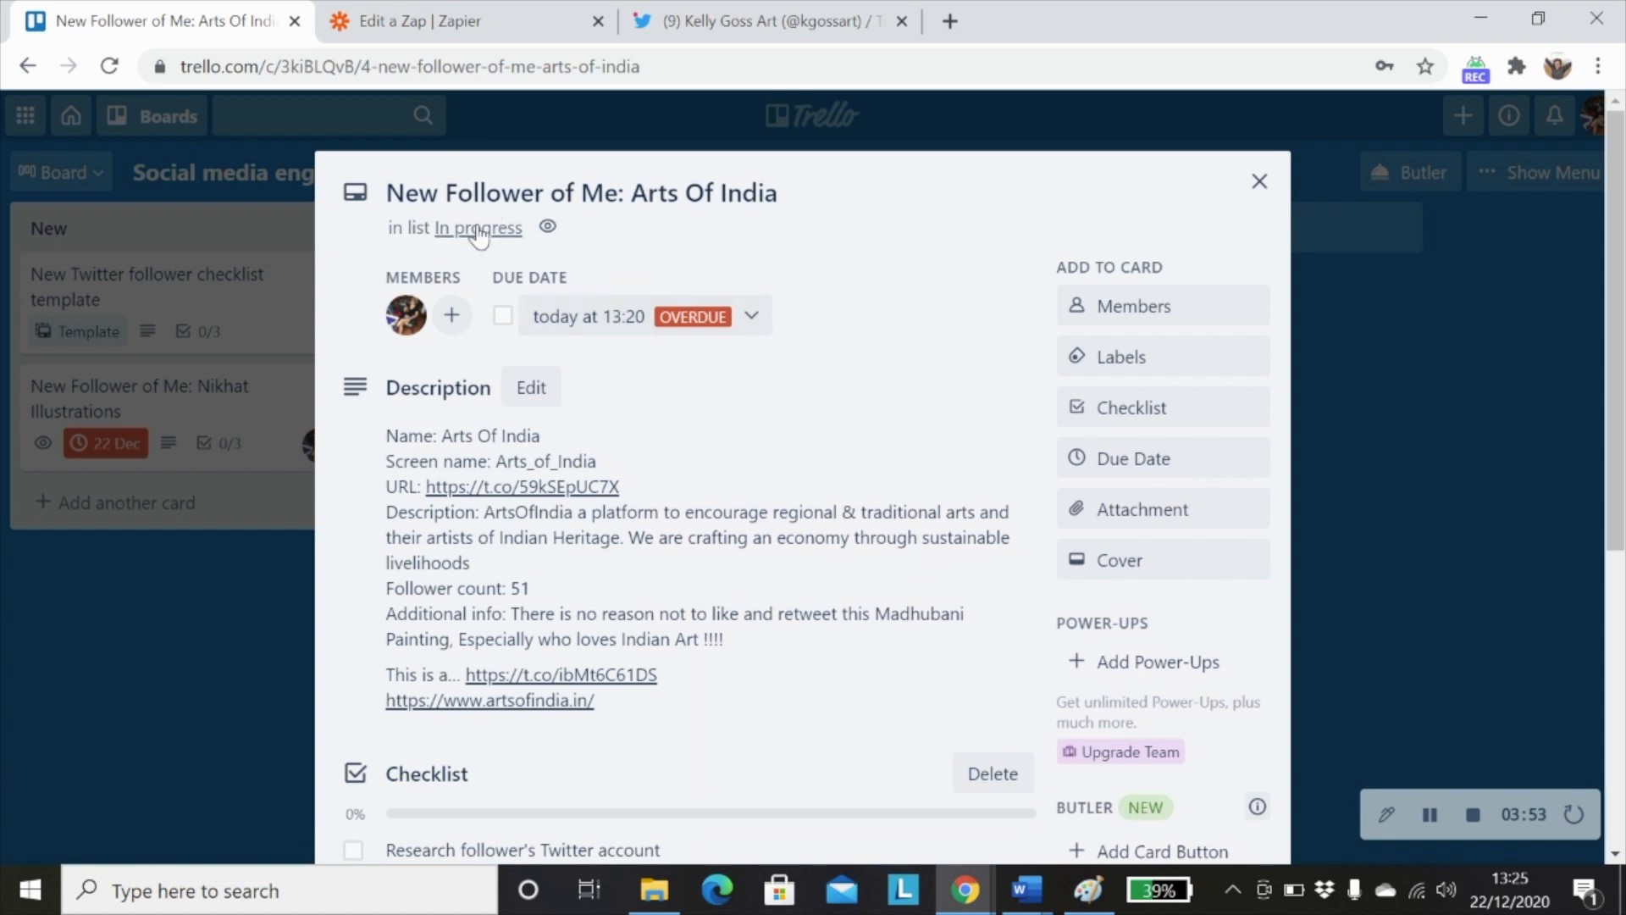
scroll(857, 334, down, 2)
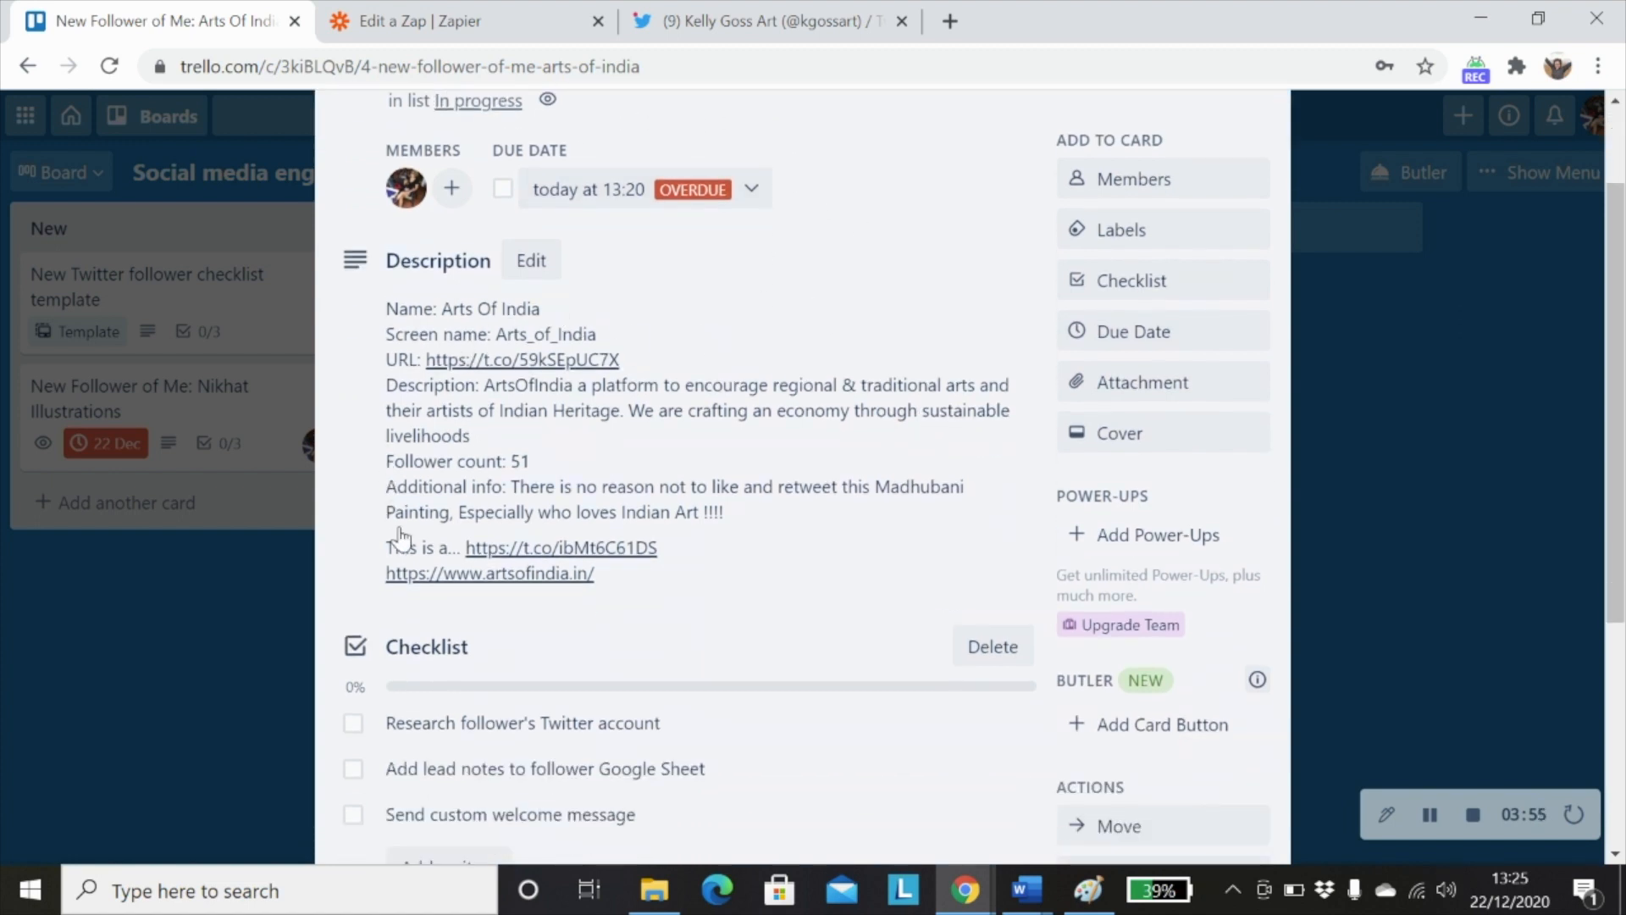
scroll(738, 440, down, 1)
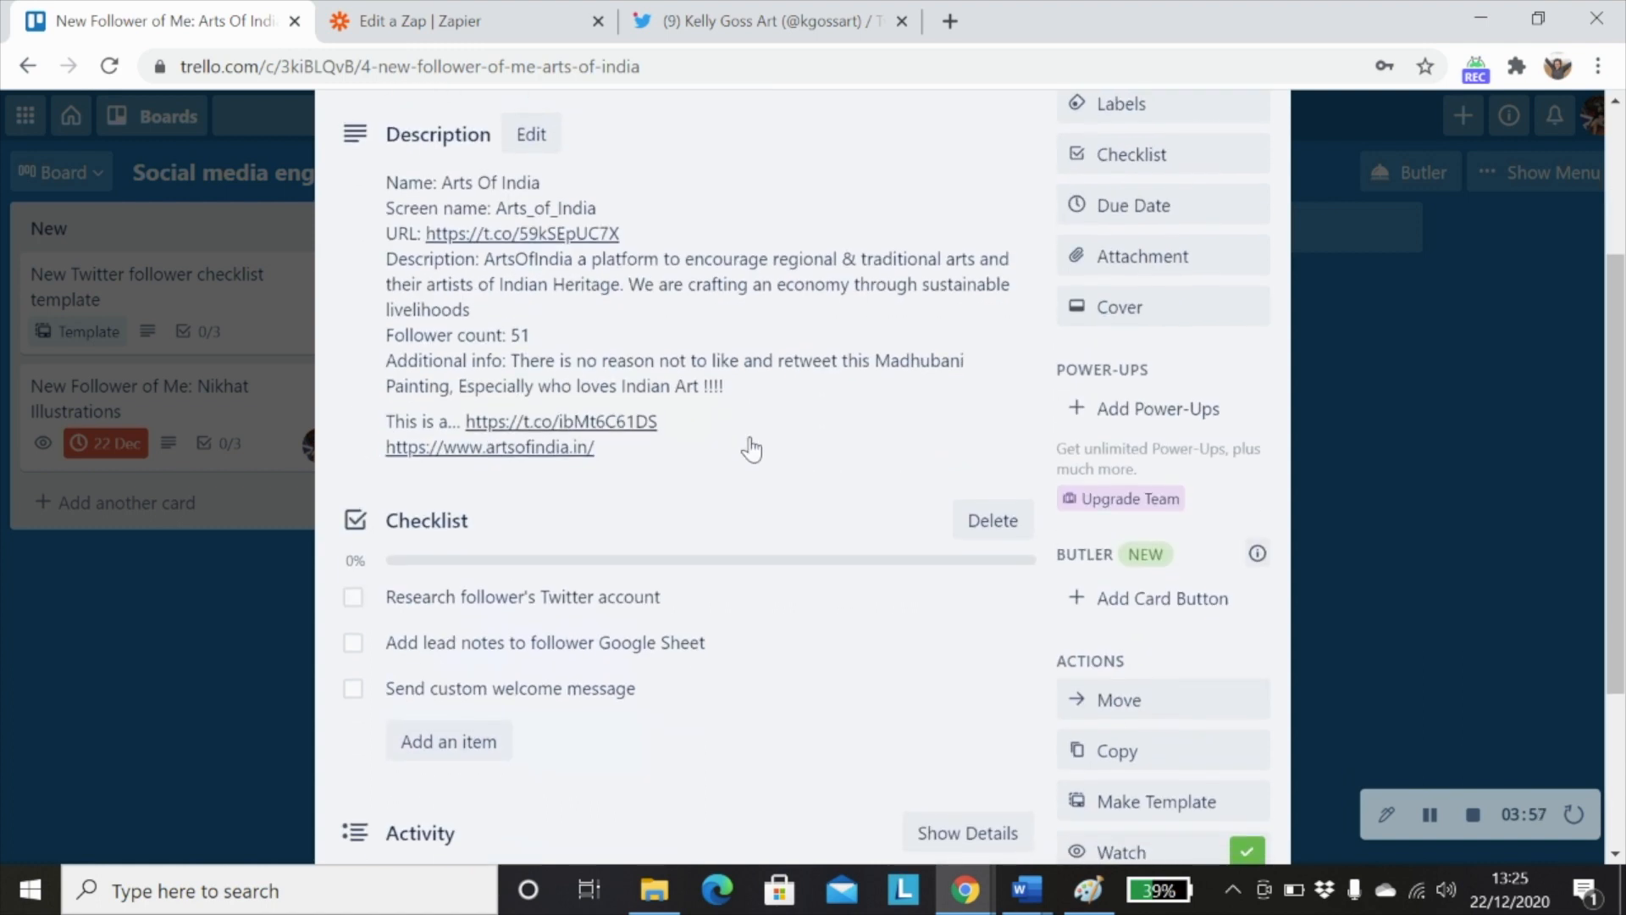
scroll(749, 446, up, 1)
scroll(526, 710, up, 1)
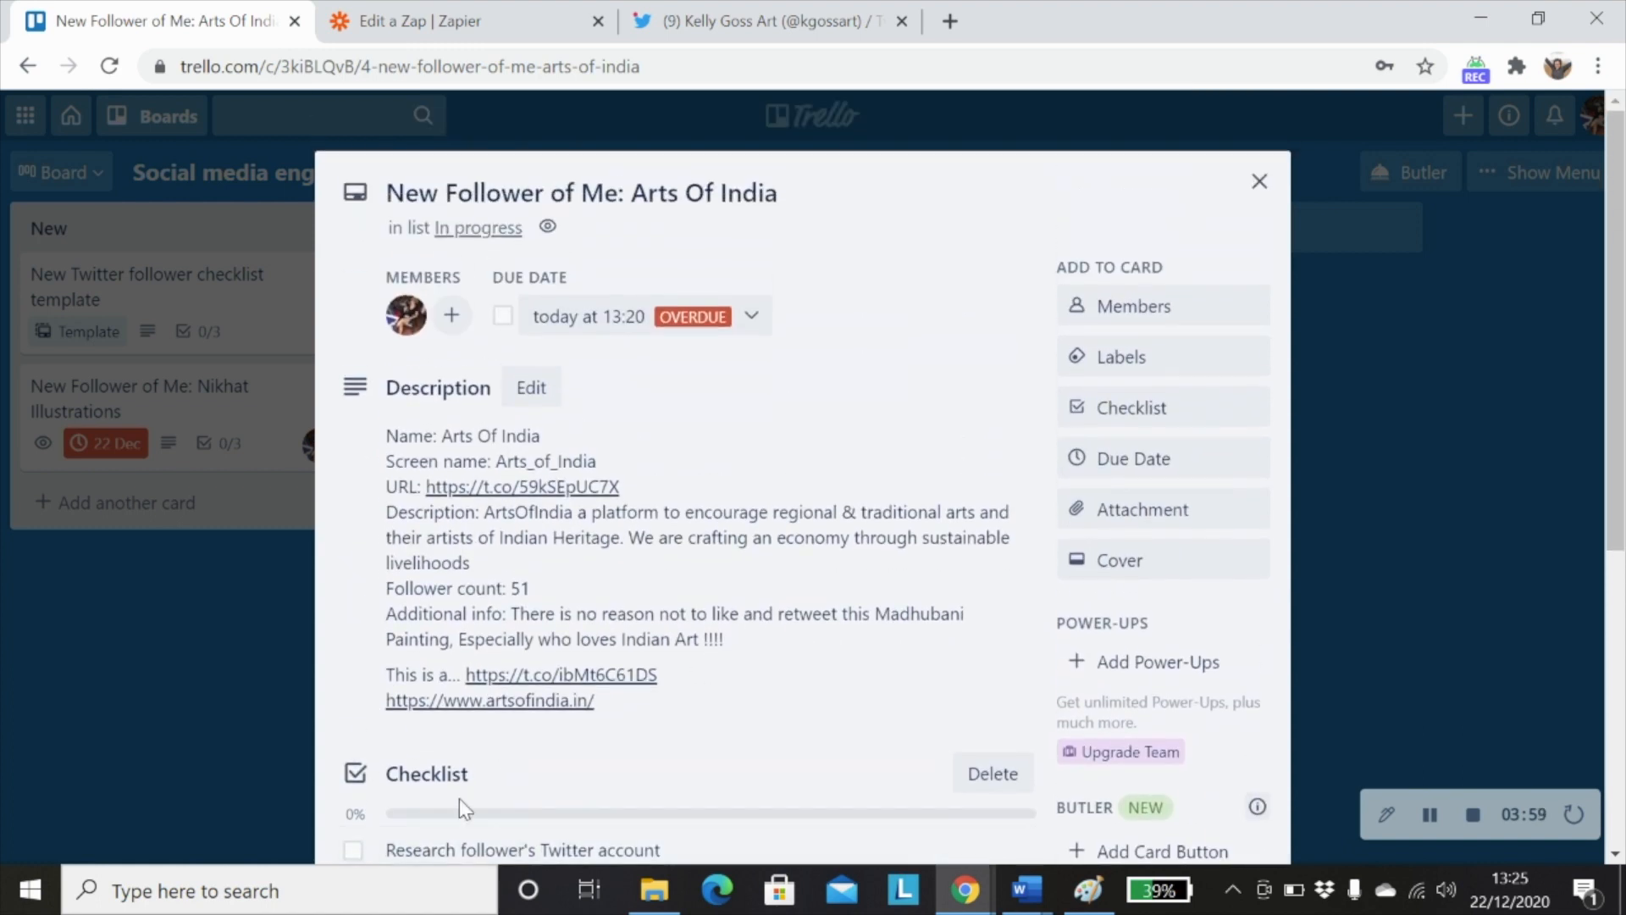
- Examine the Add Checklist to Card action's app event and its board, list and card settings in Zapier
click(436, 29)
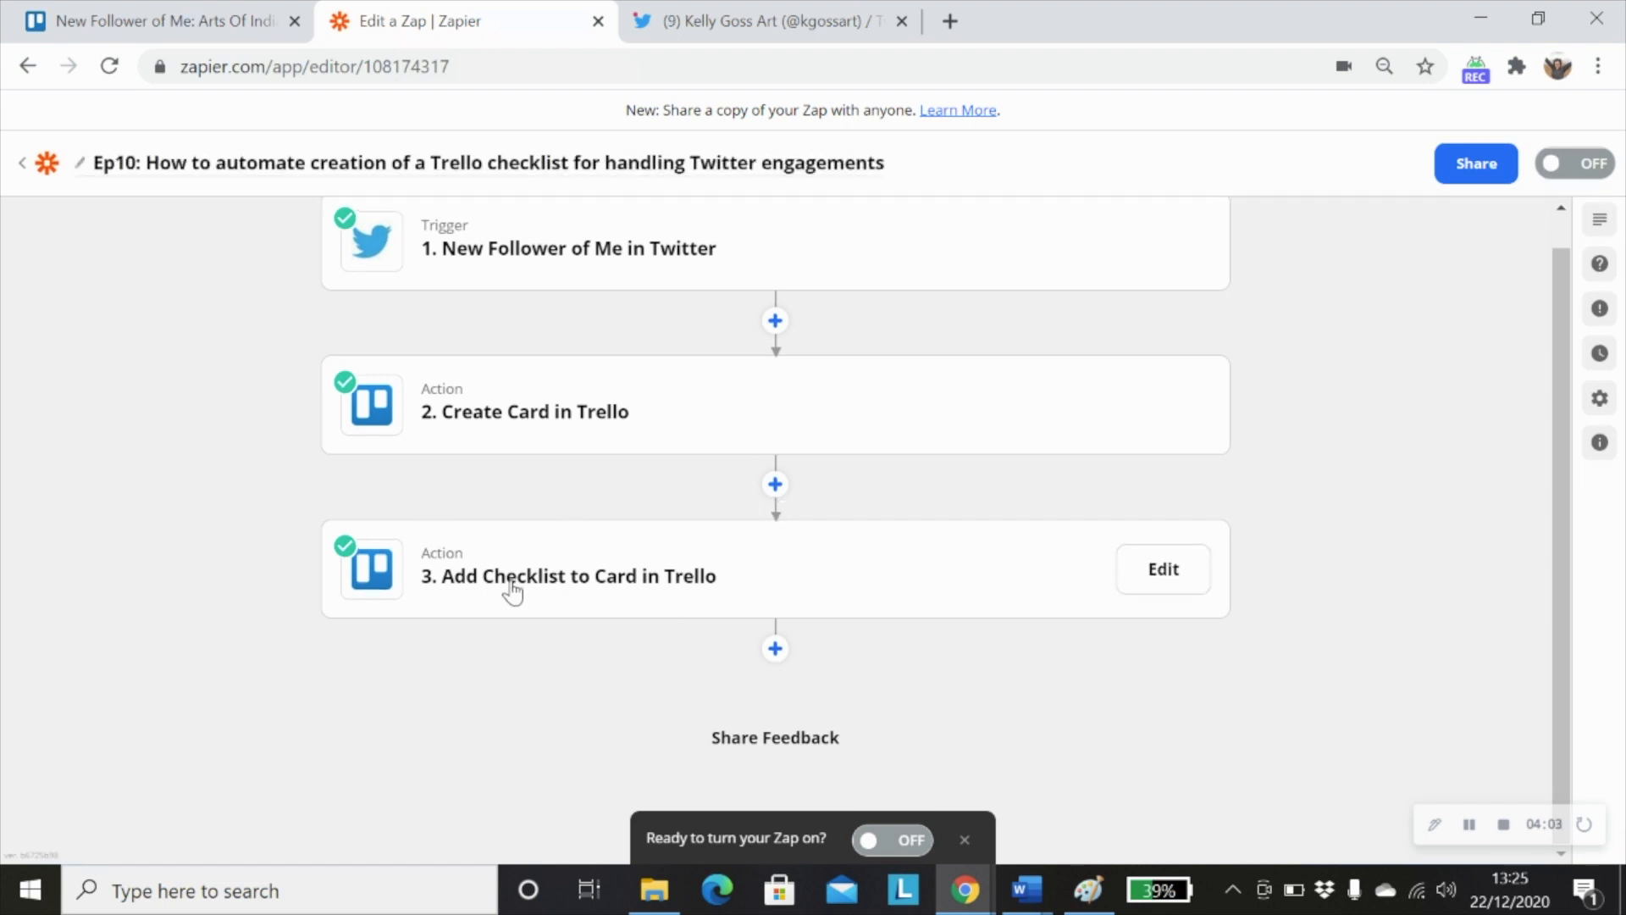
click(685, 586)
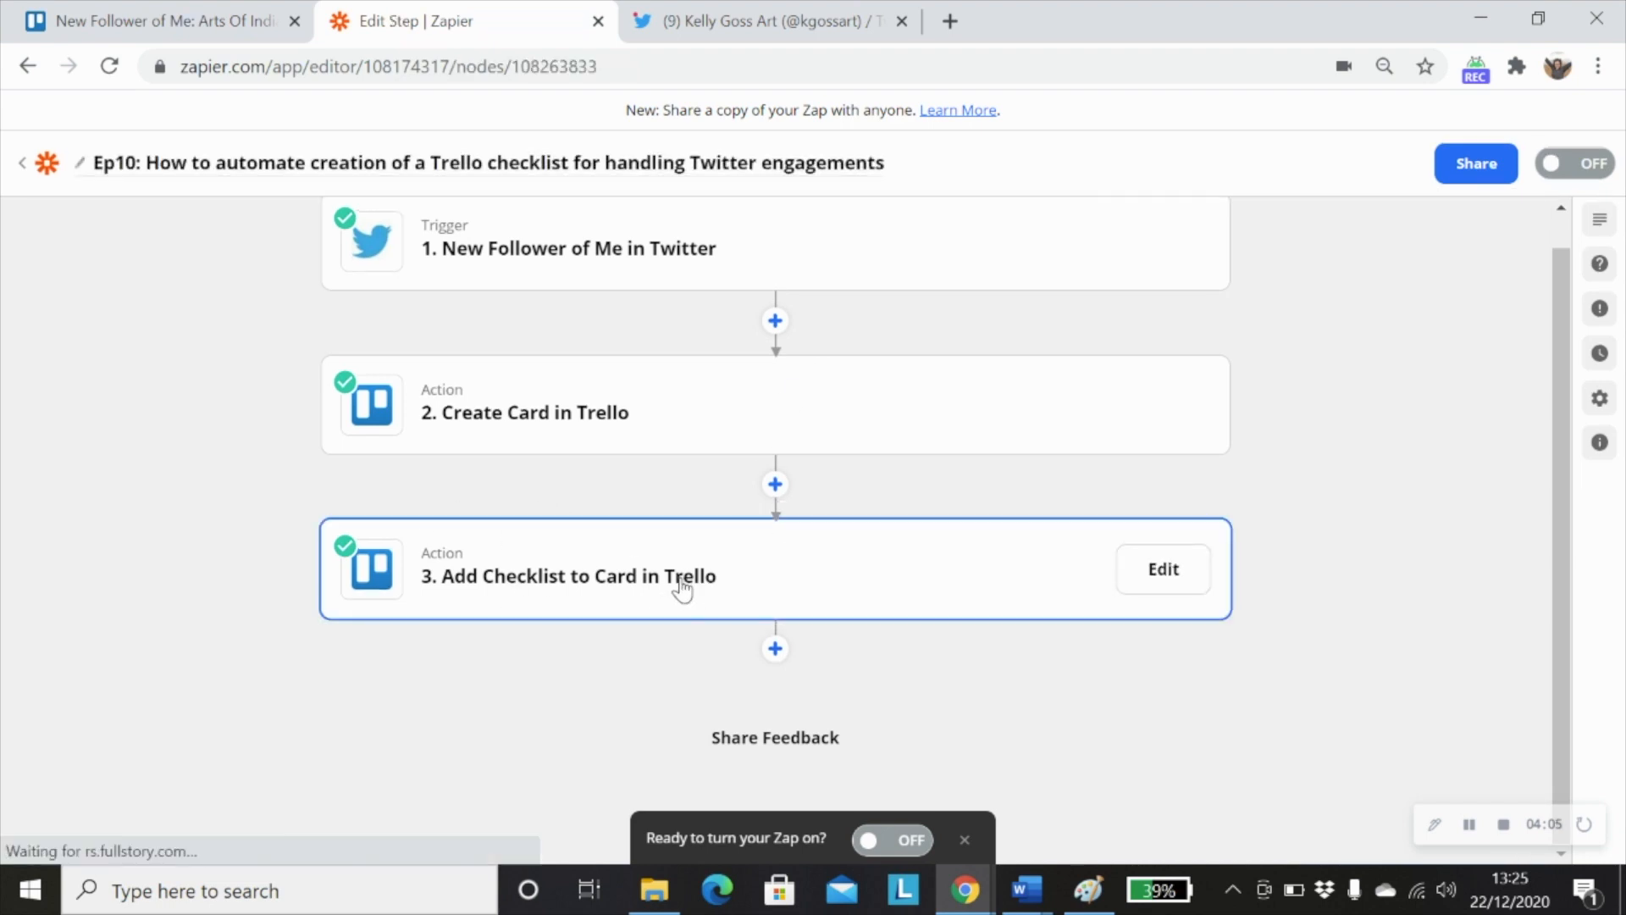
click(512, 406)
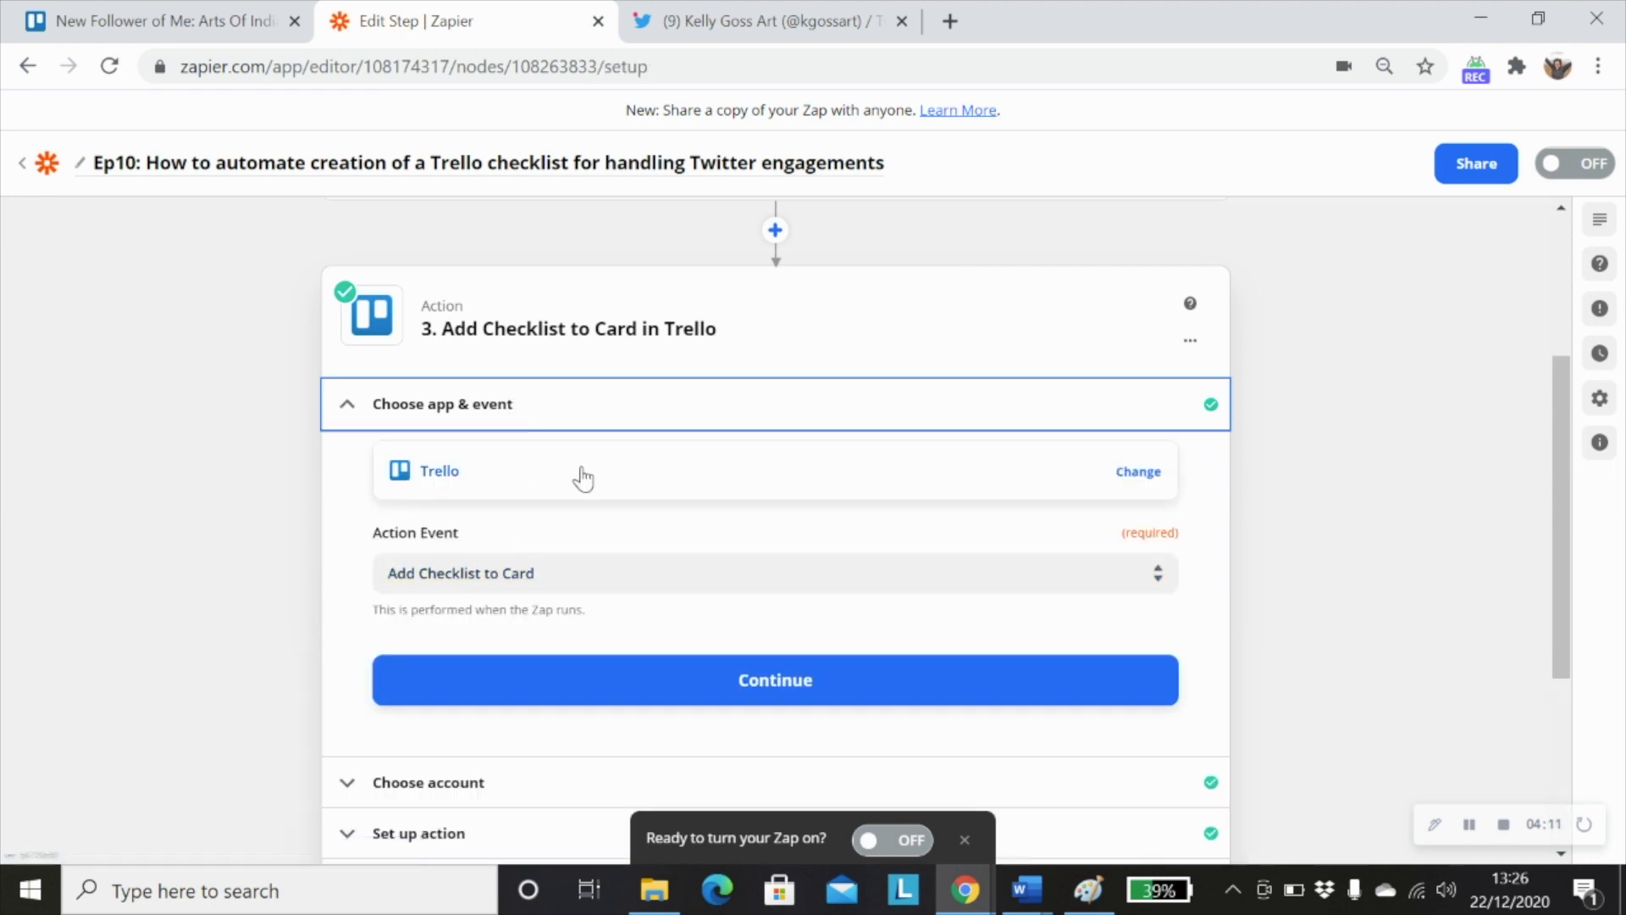
scroll(584, 470, down, 3)
click(551, 584)
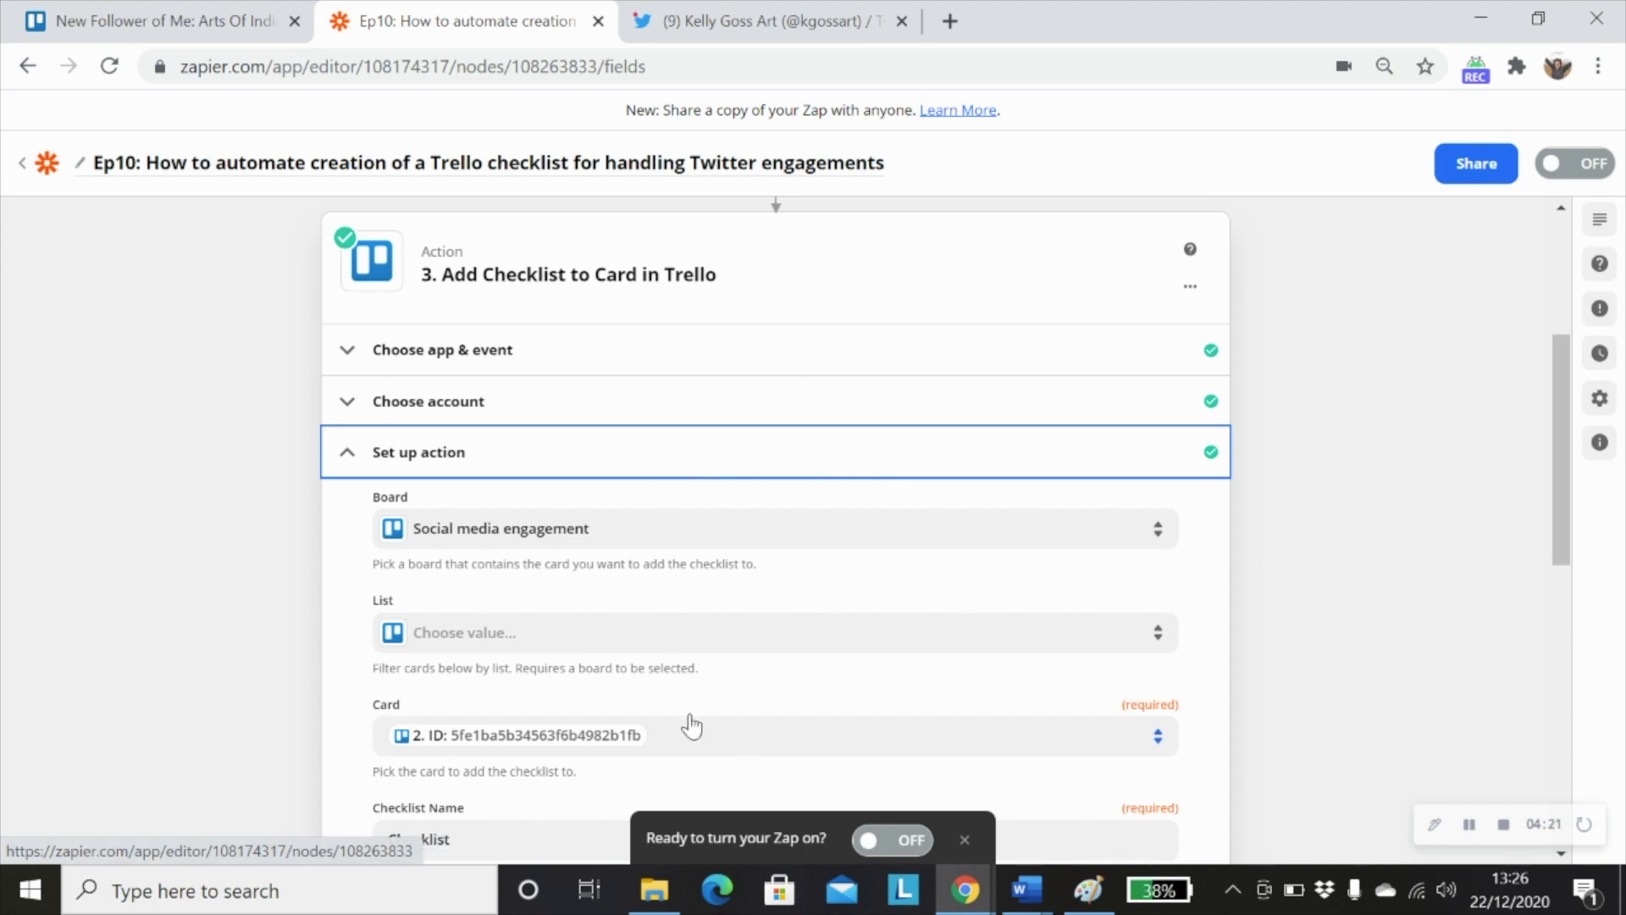
- Back in Trello, close the open follower card and add a card titled "test card template" to the New list
click(161, 21)
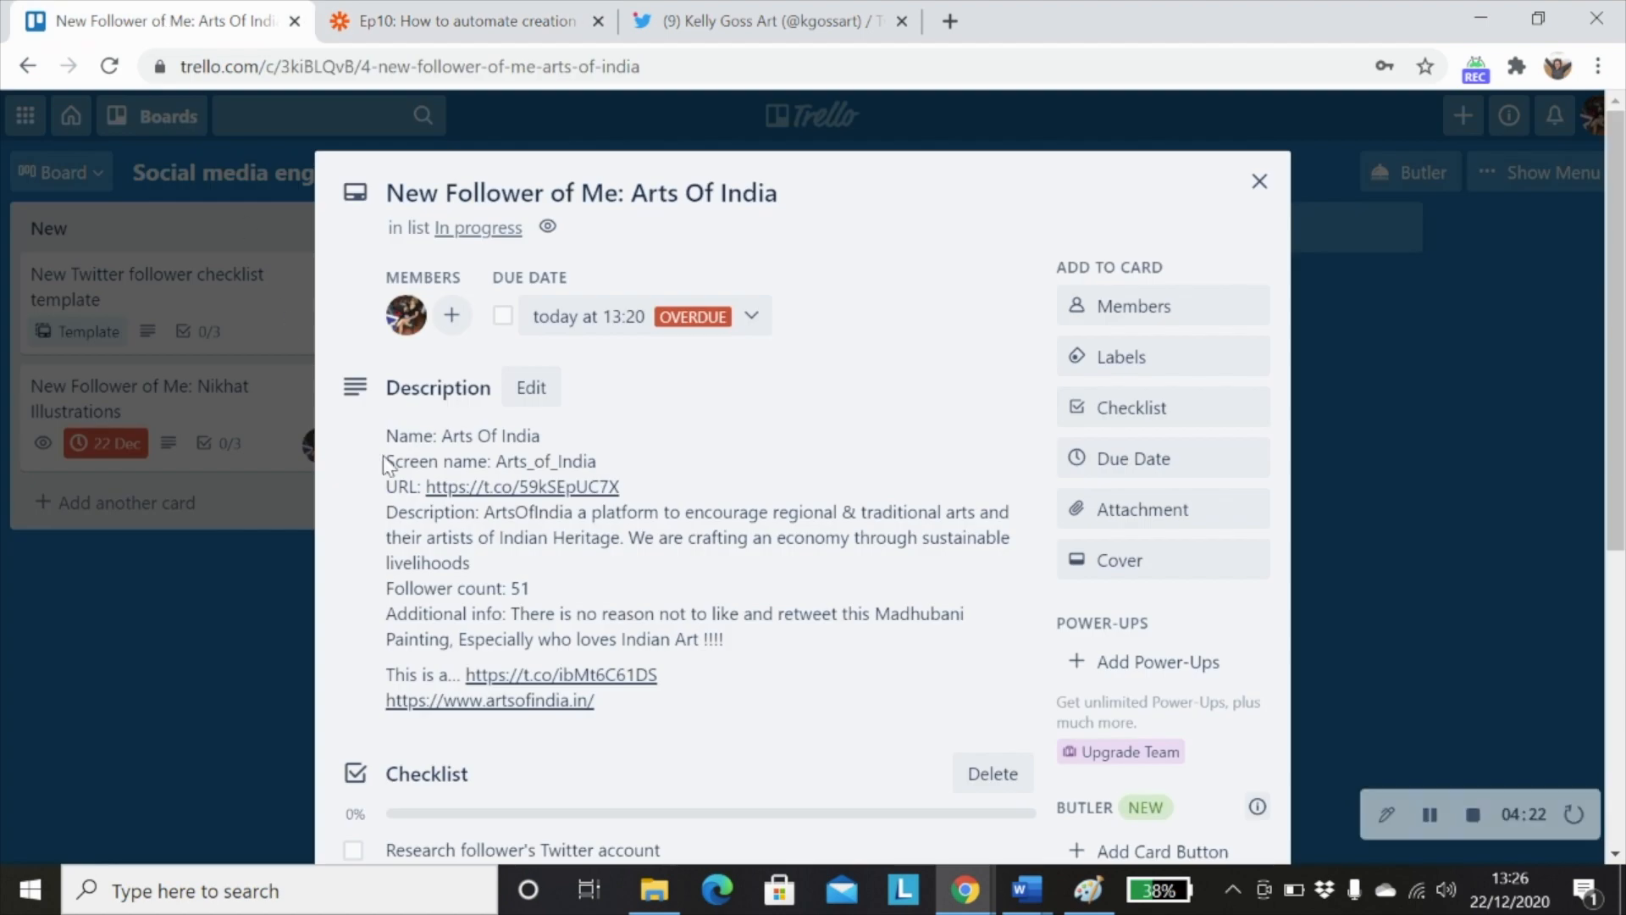
click(1259, 182)
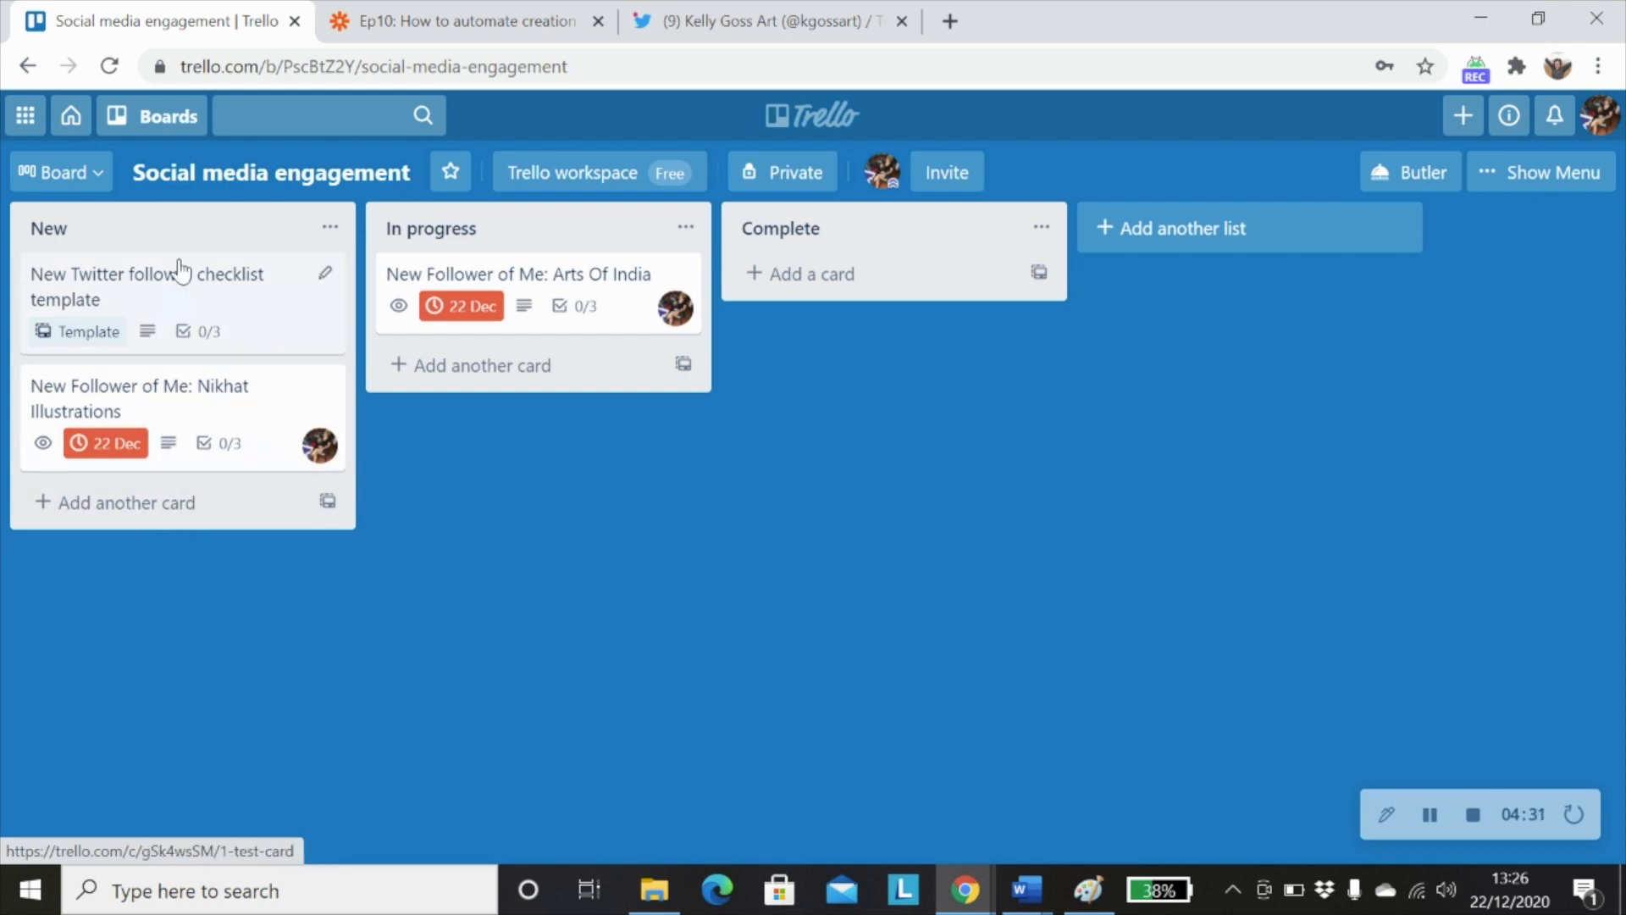
click(146, 506)
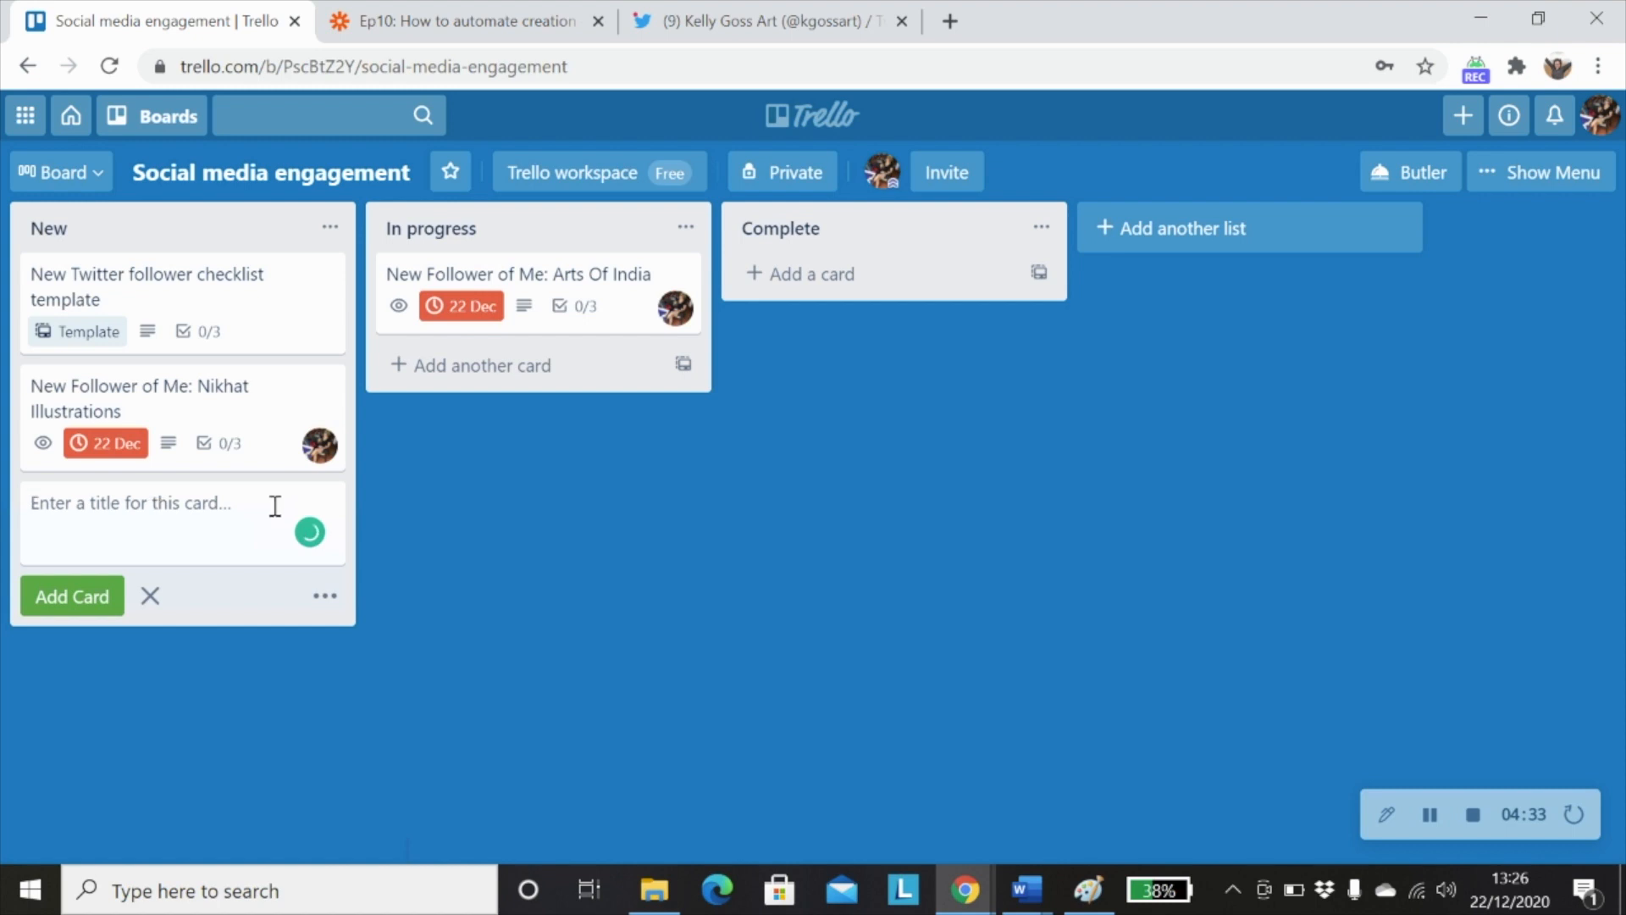
text(test card)
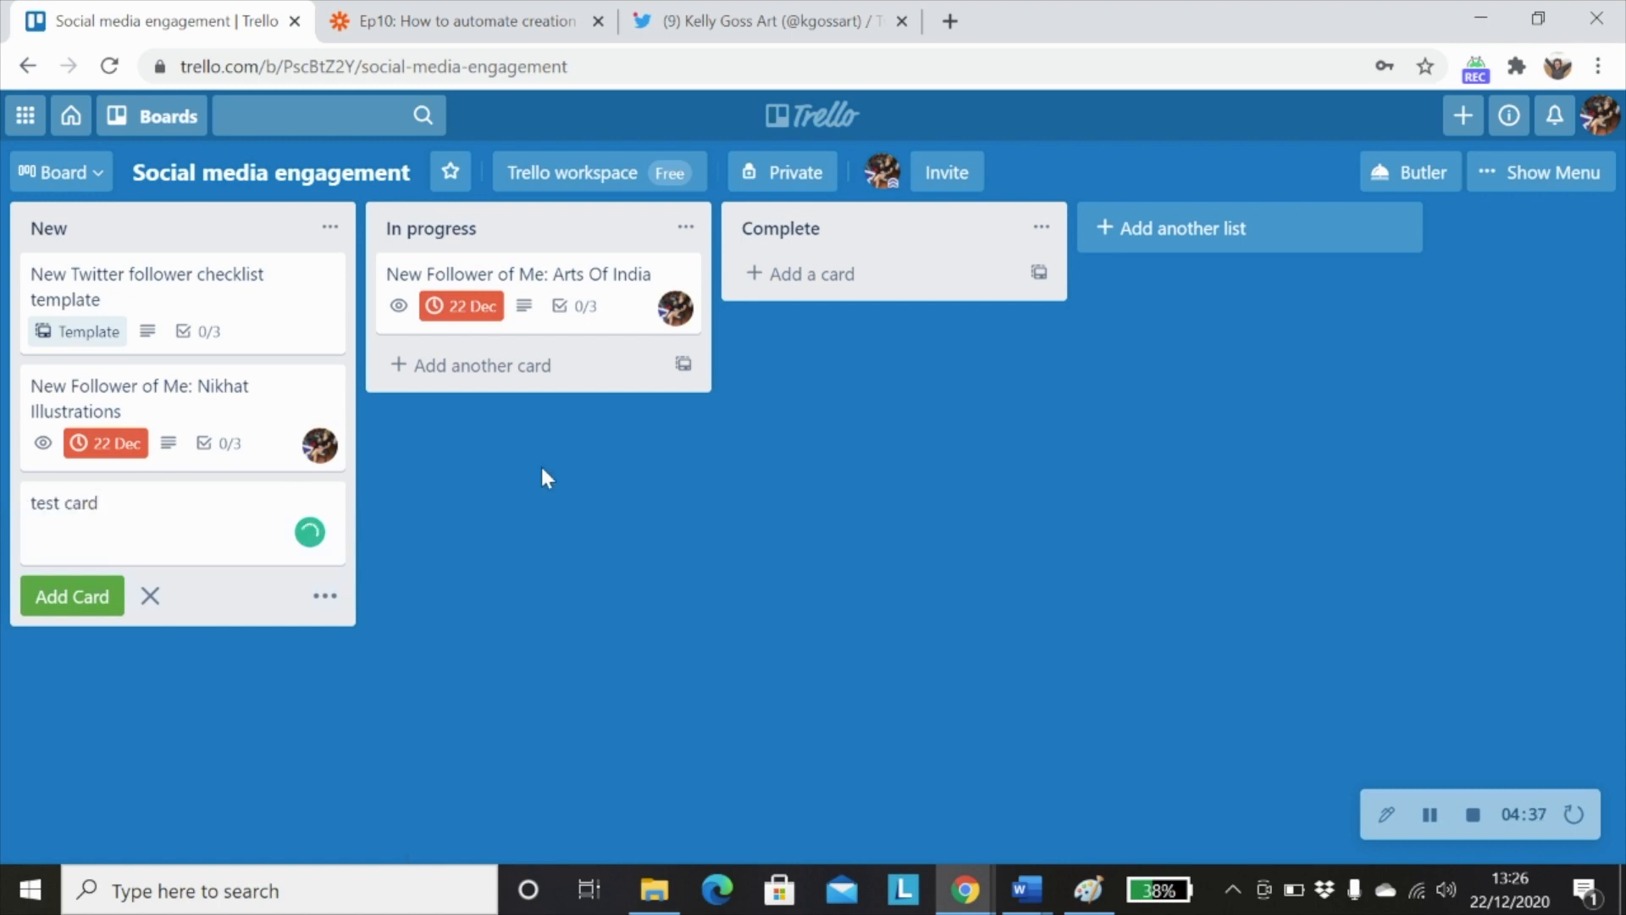
text( template)
click(75, 597)
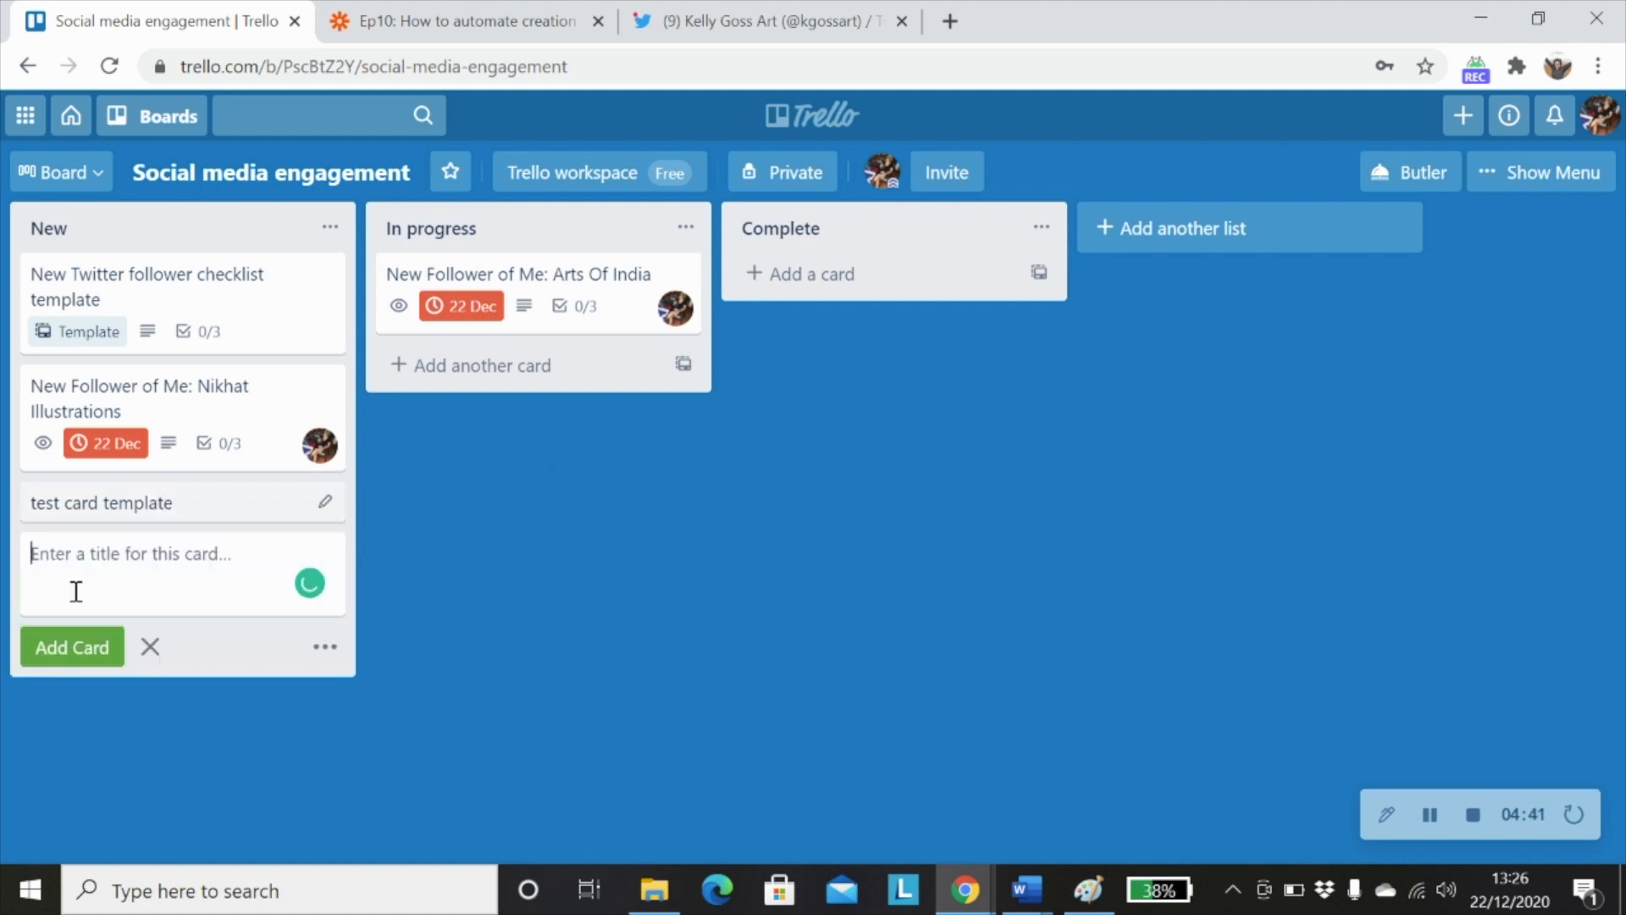
- Open the "test card template" card, leave its description empty, and add a checklist with the default title
click(97, 508)
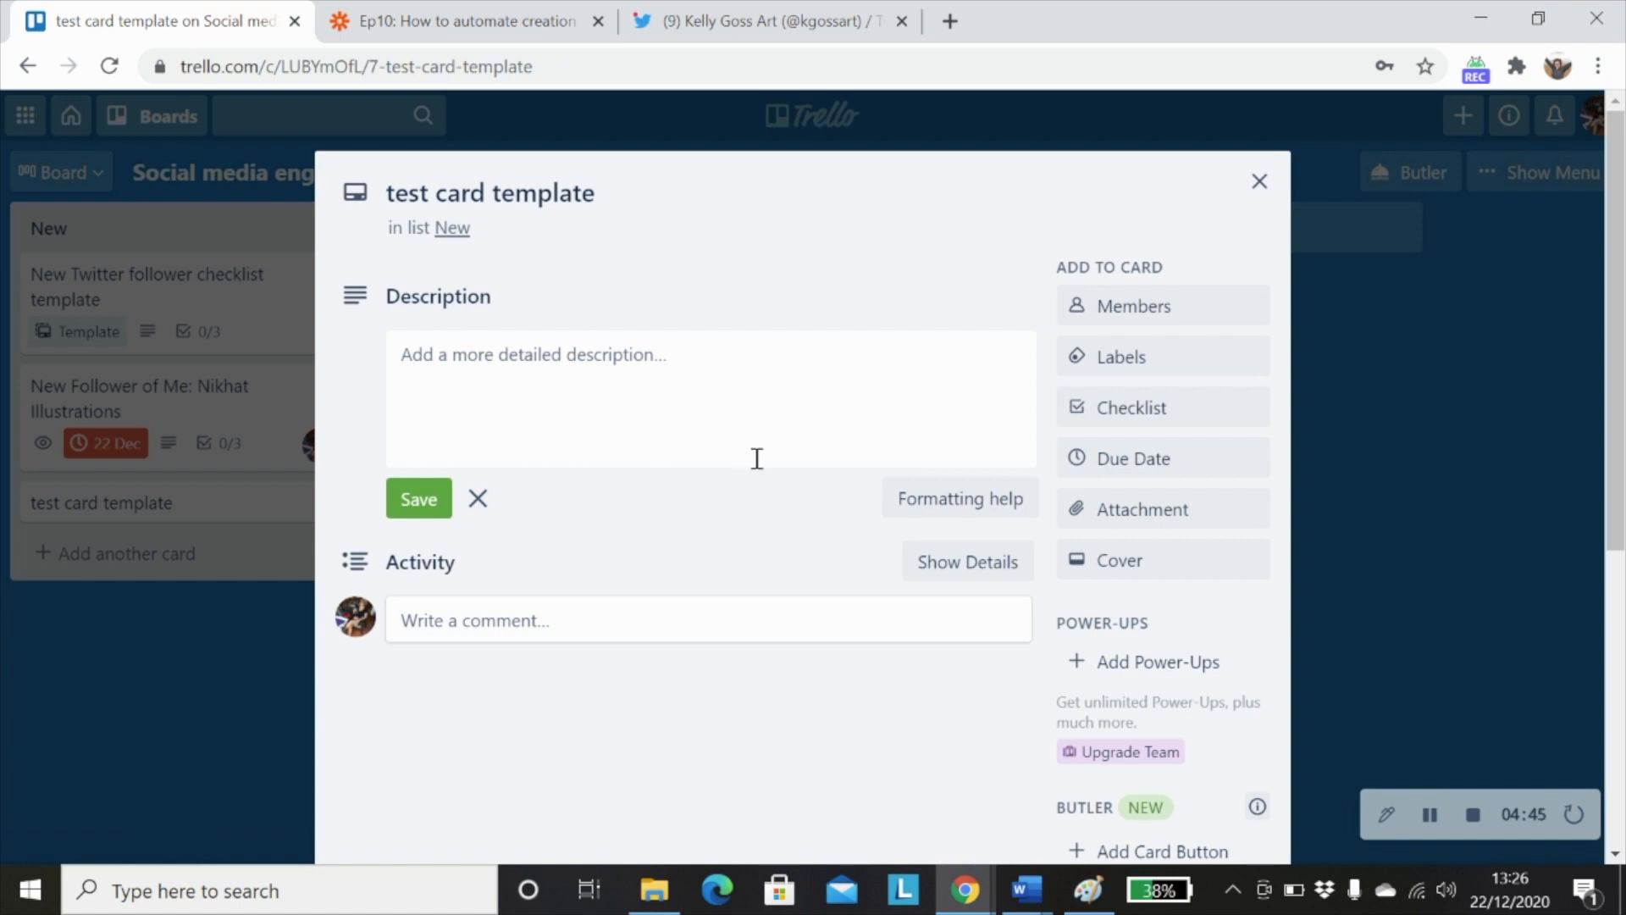
scroll(768, 457, down, 5)
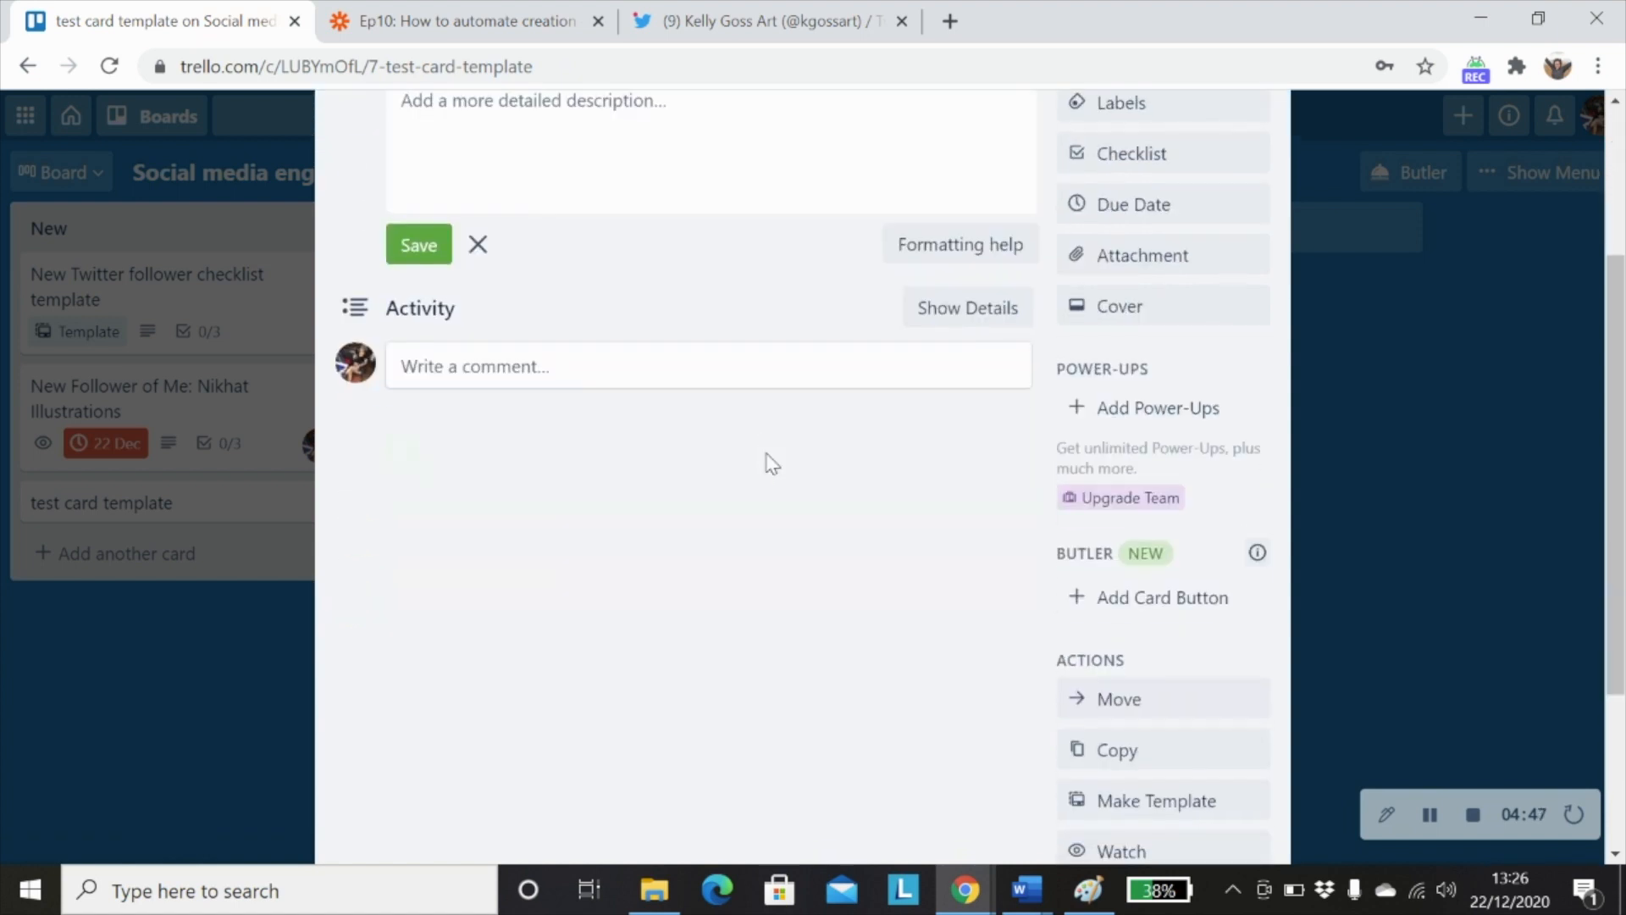
scroll(769, 461, up, 3)
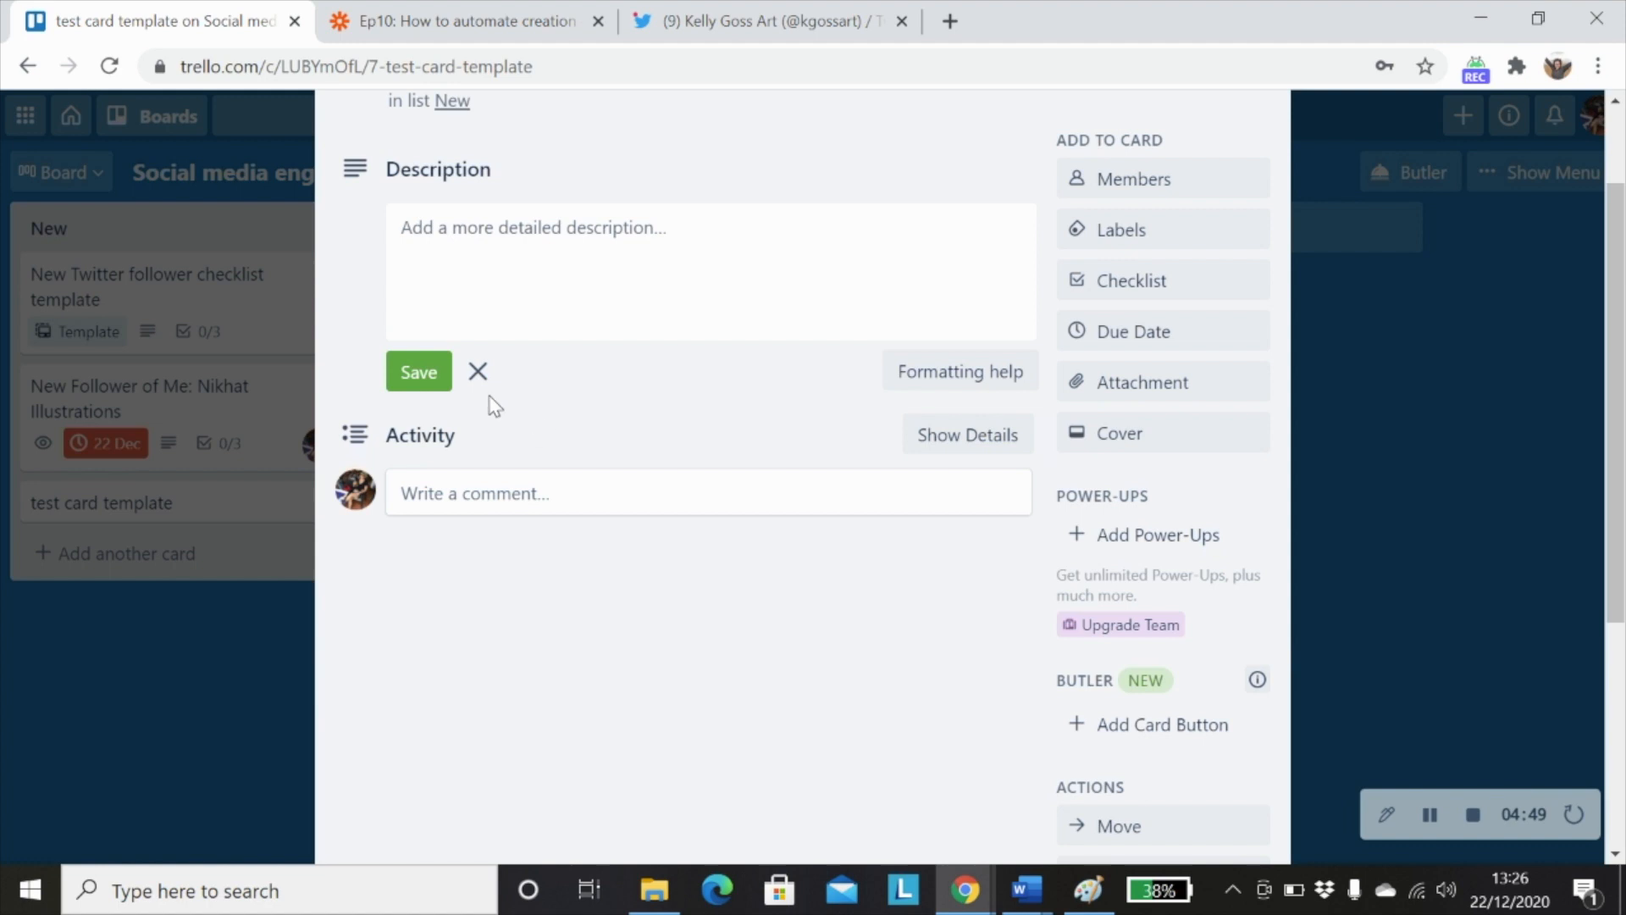
click(420, 371)
scroll(786, 468, up, 2)
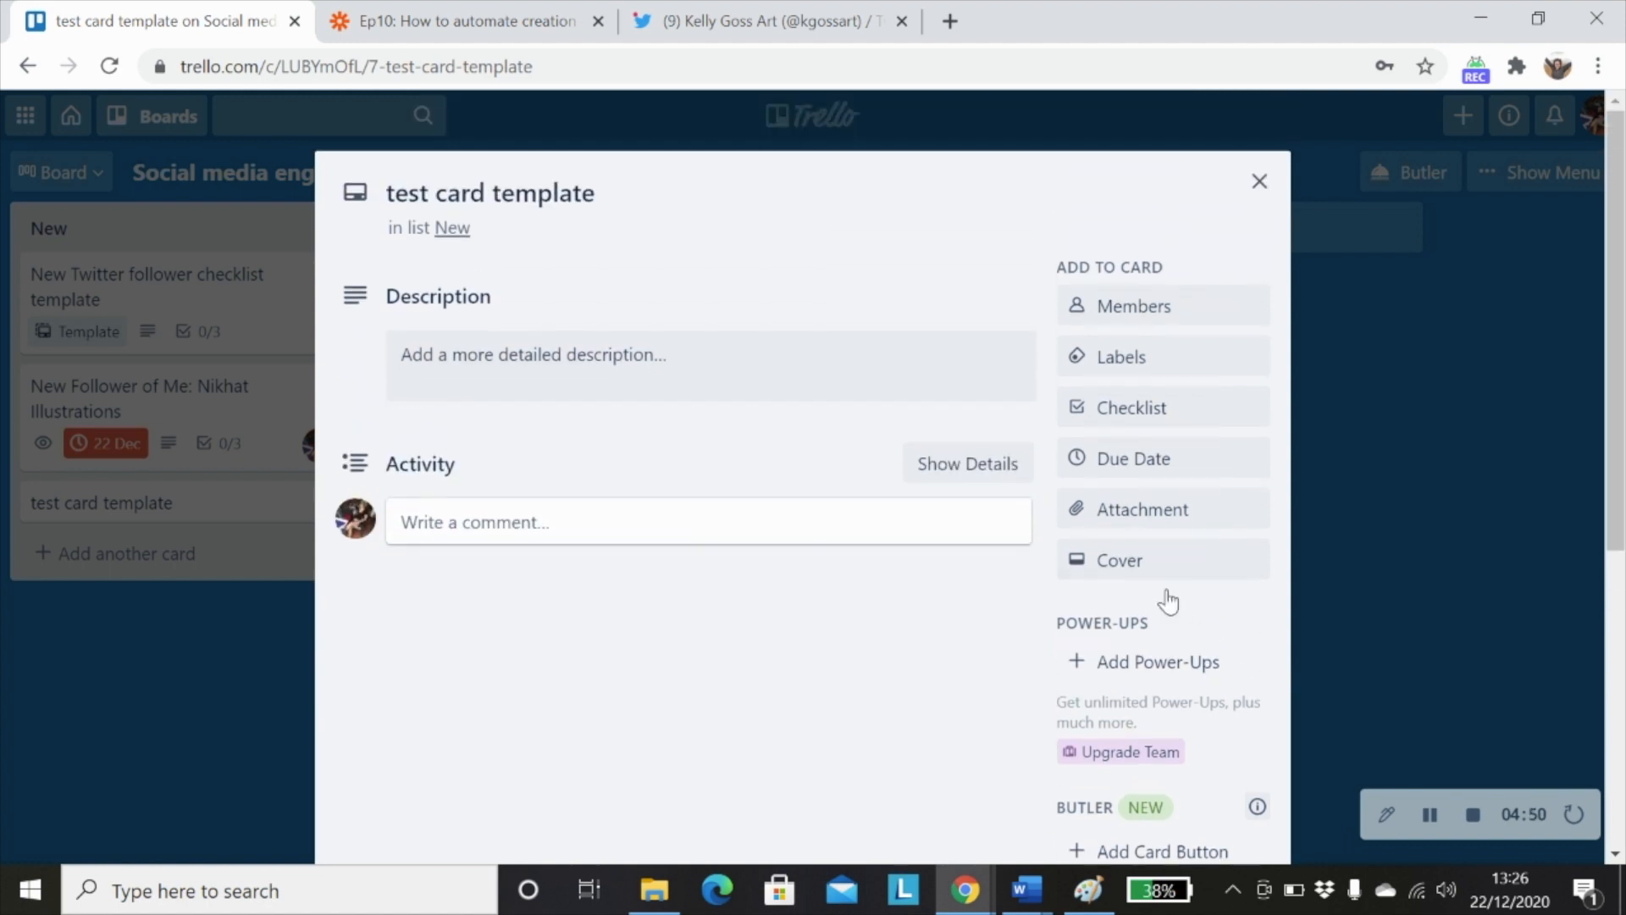
click(1135, 407)
click(1156, 683)
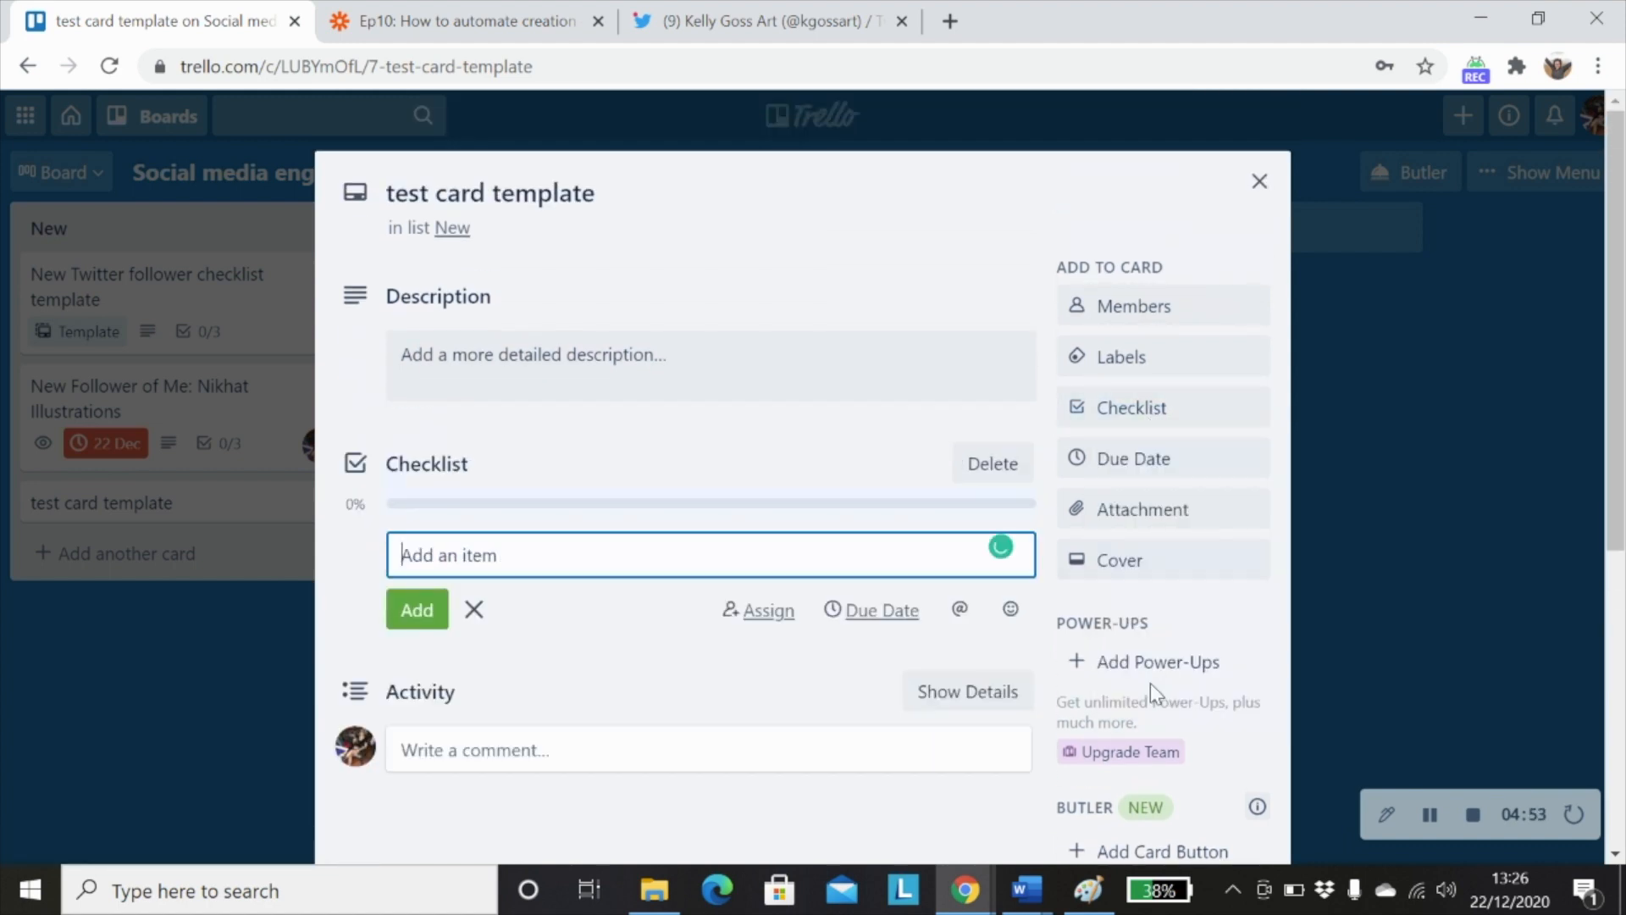
- Add the items "test step 1" and "test step 2" to the card's checklist and finish item entry
text(te)
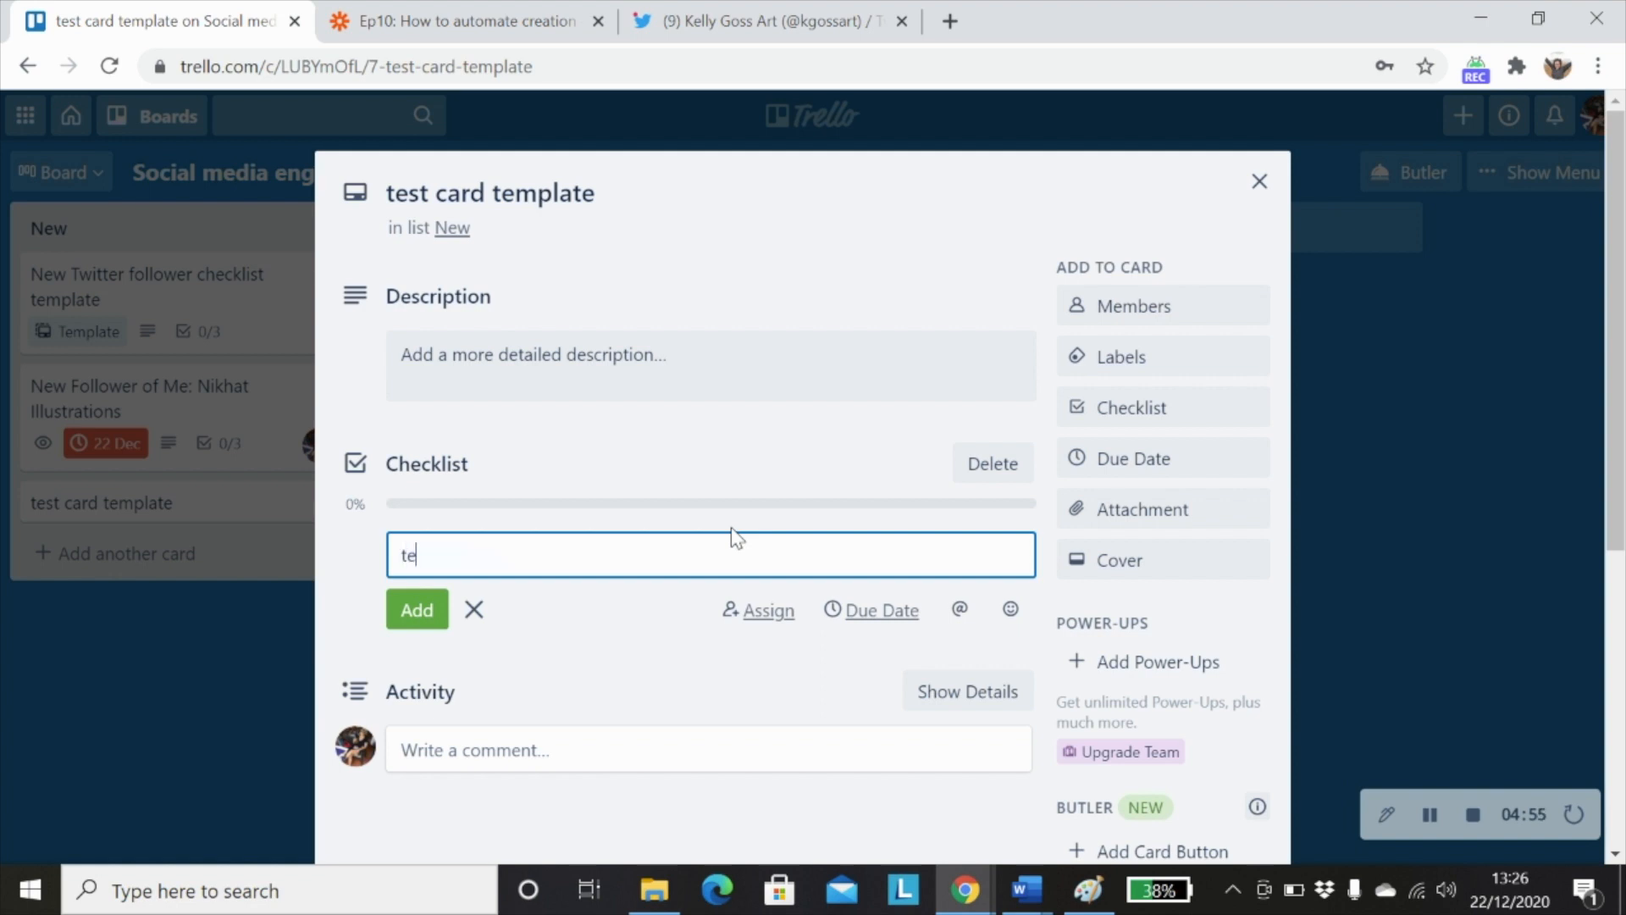
text(st step 1)
click(424, 612)
text(test)
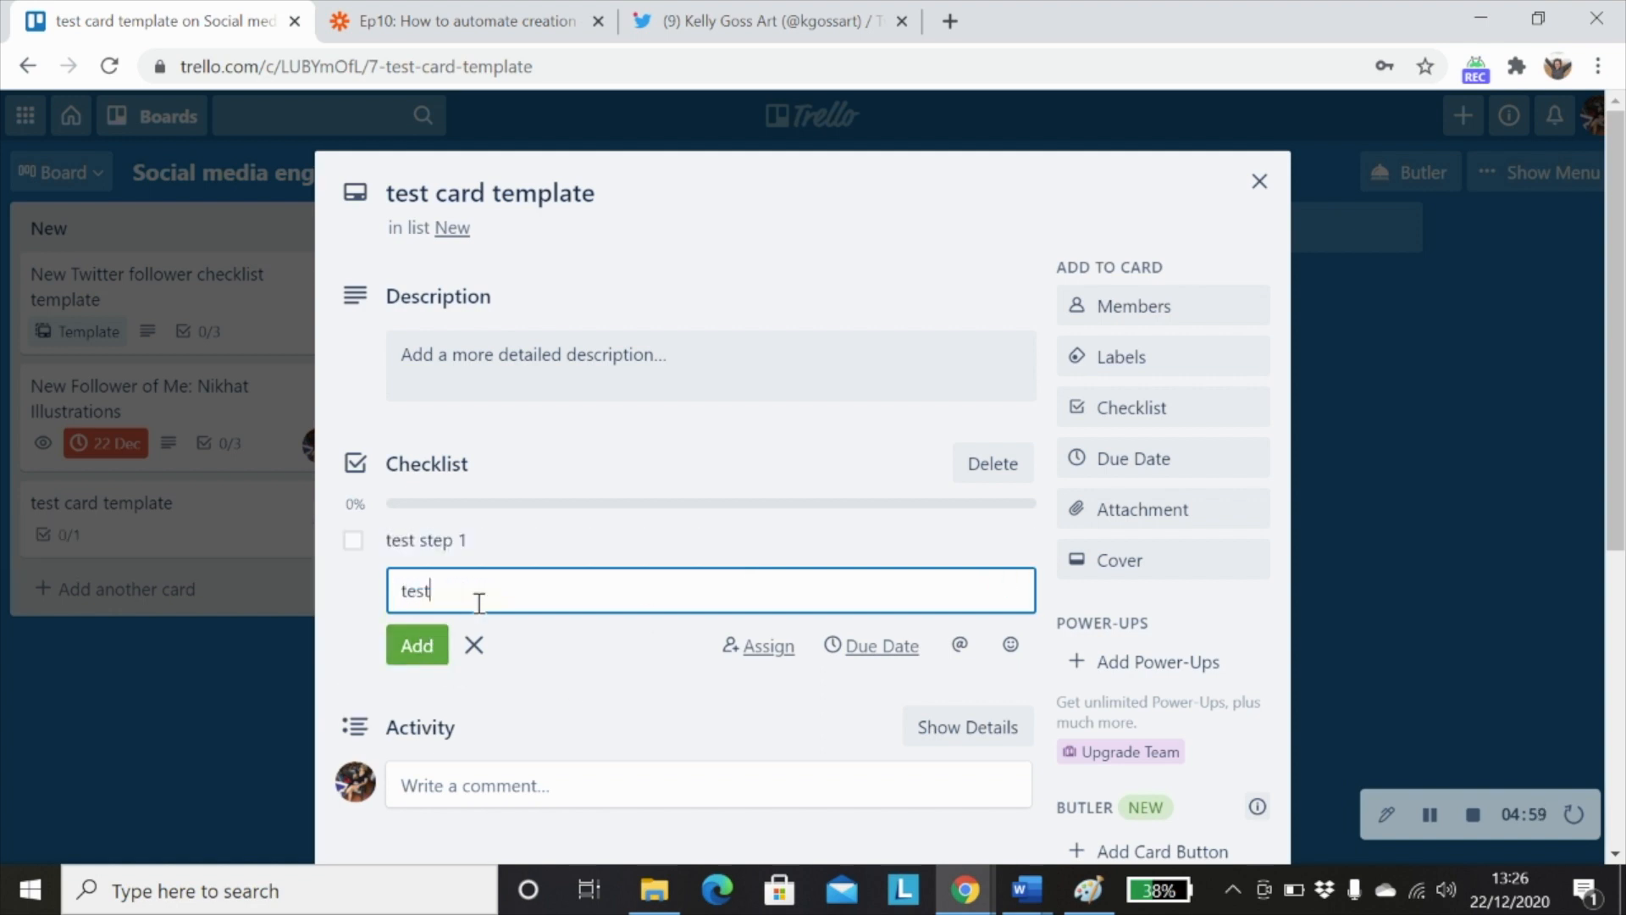
text( step 2)
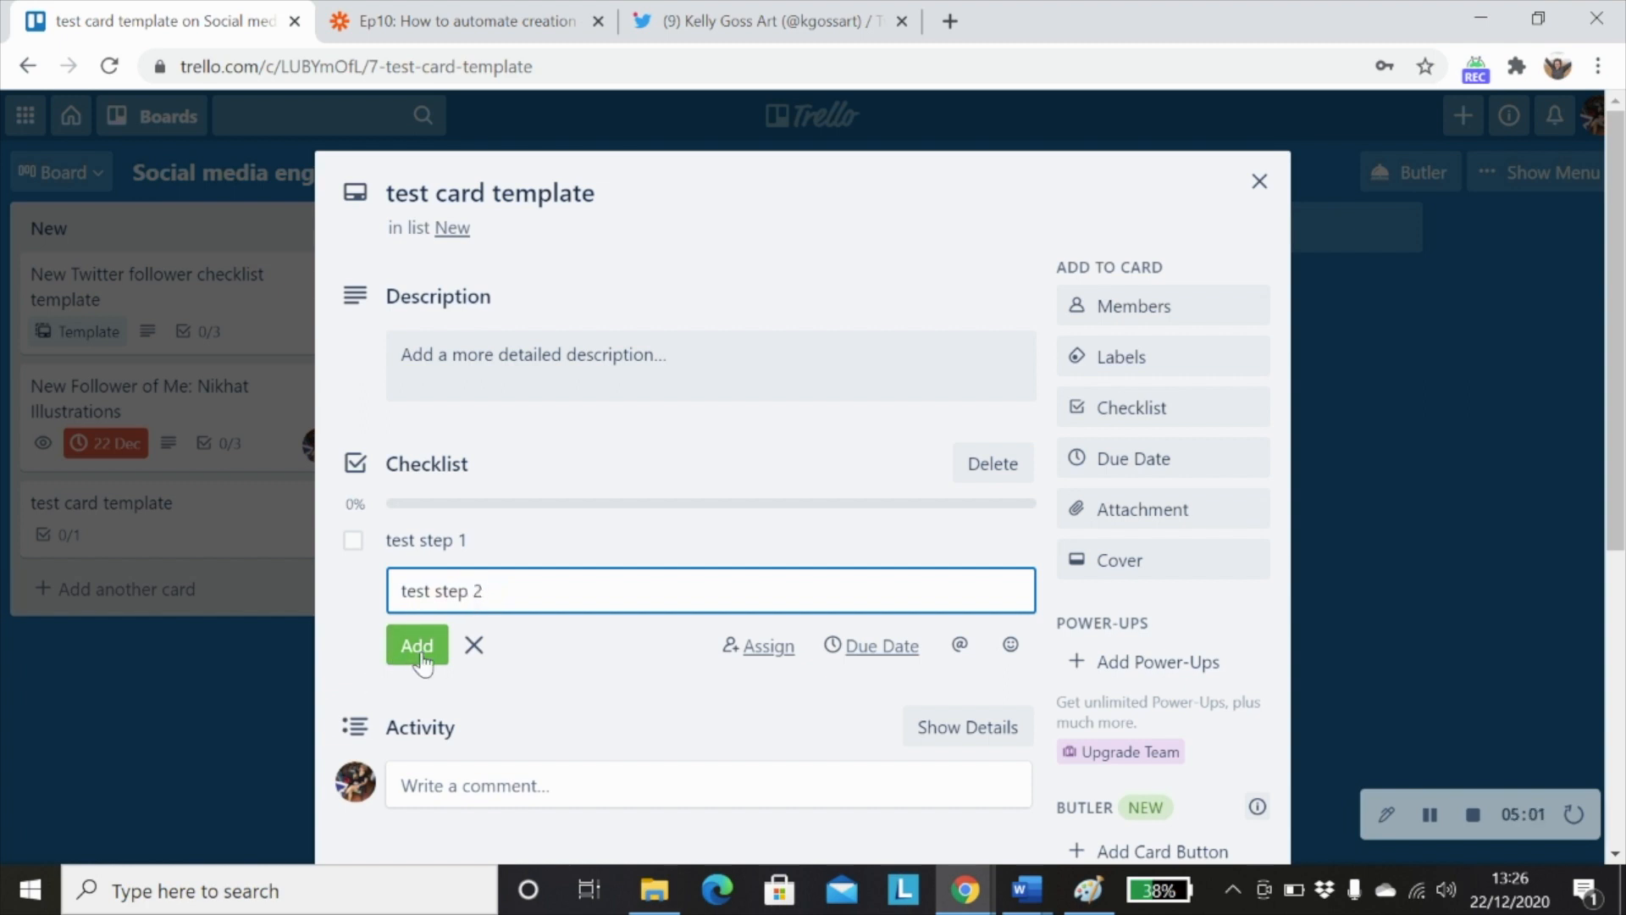
click(417, 646)
scroll(719, 641, down, 2)
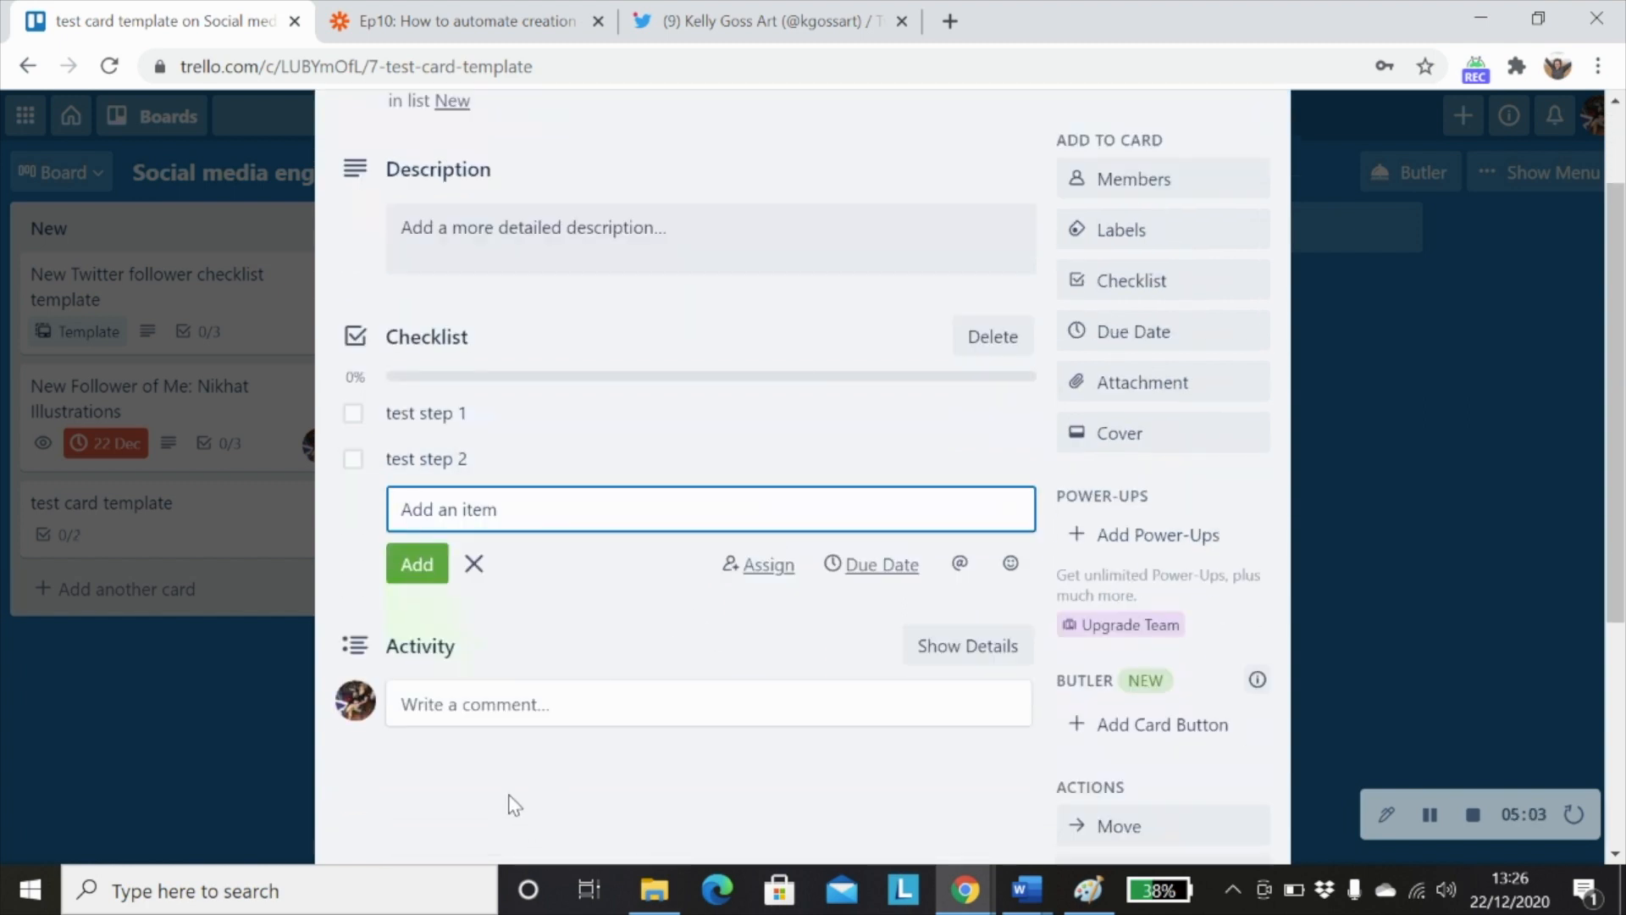
click(530, 827)
scroll(610, 773, up, 2)
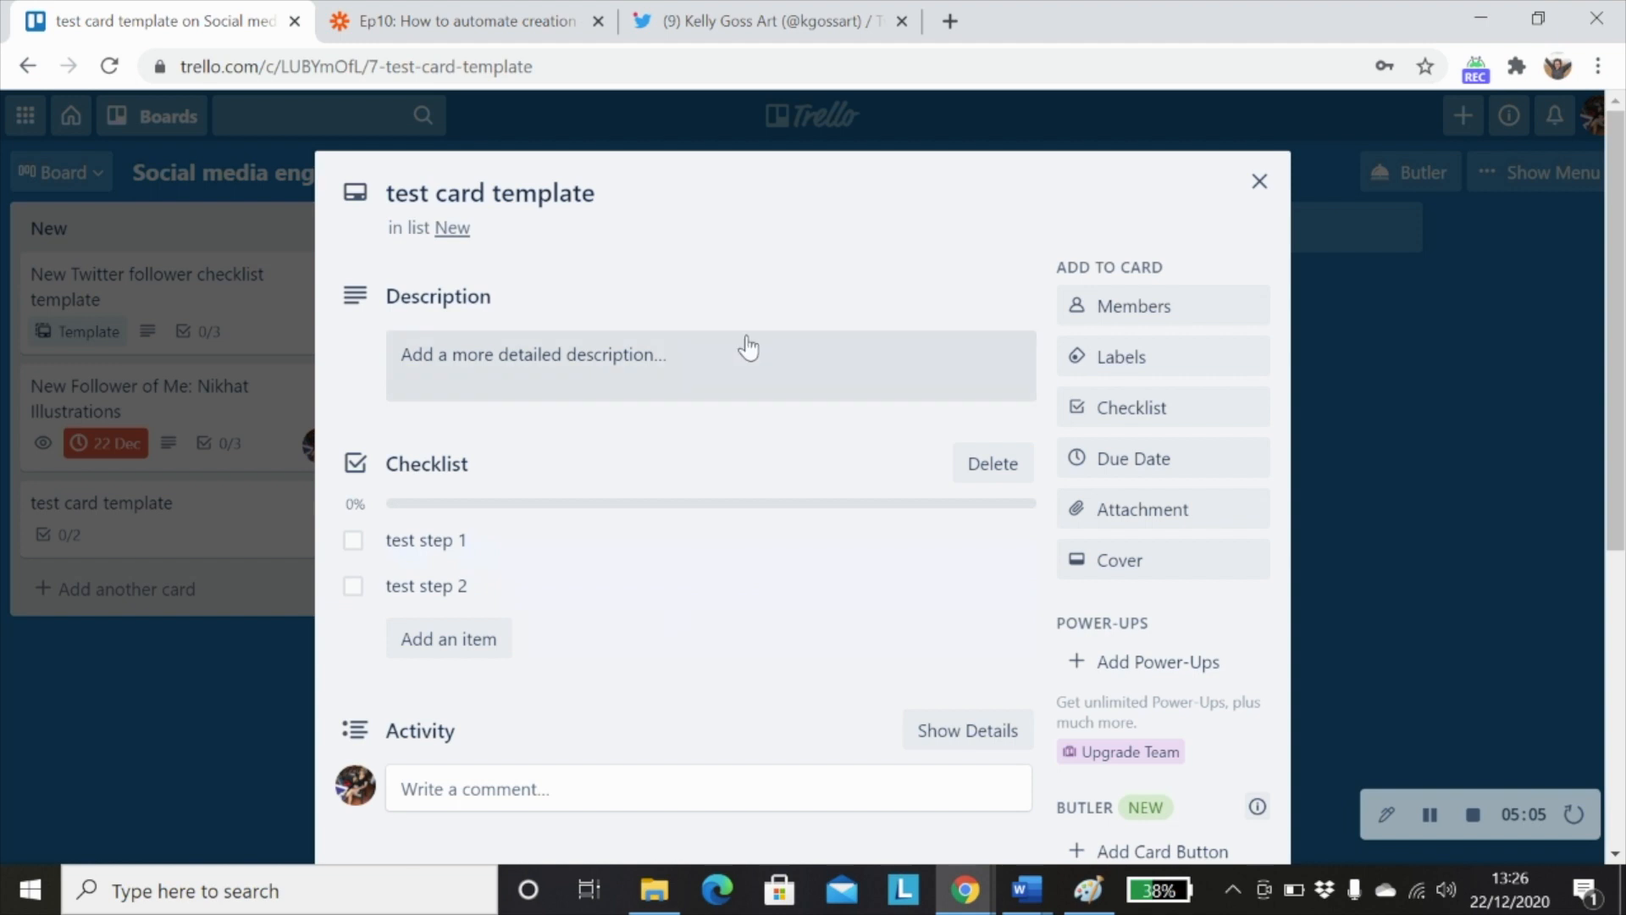
- Rename the card's checklist to "Test Checklist"
click(432, 476)
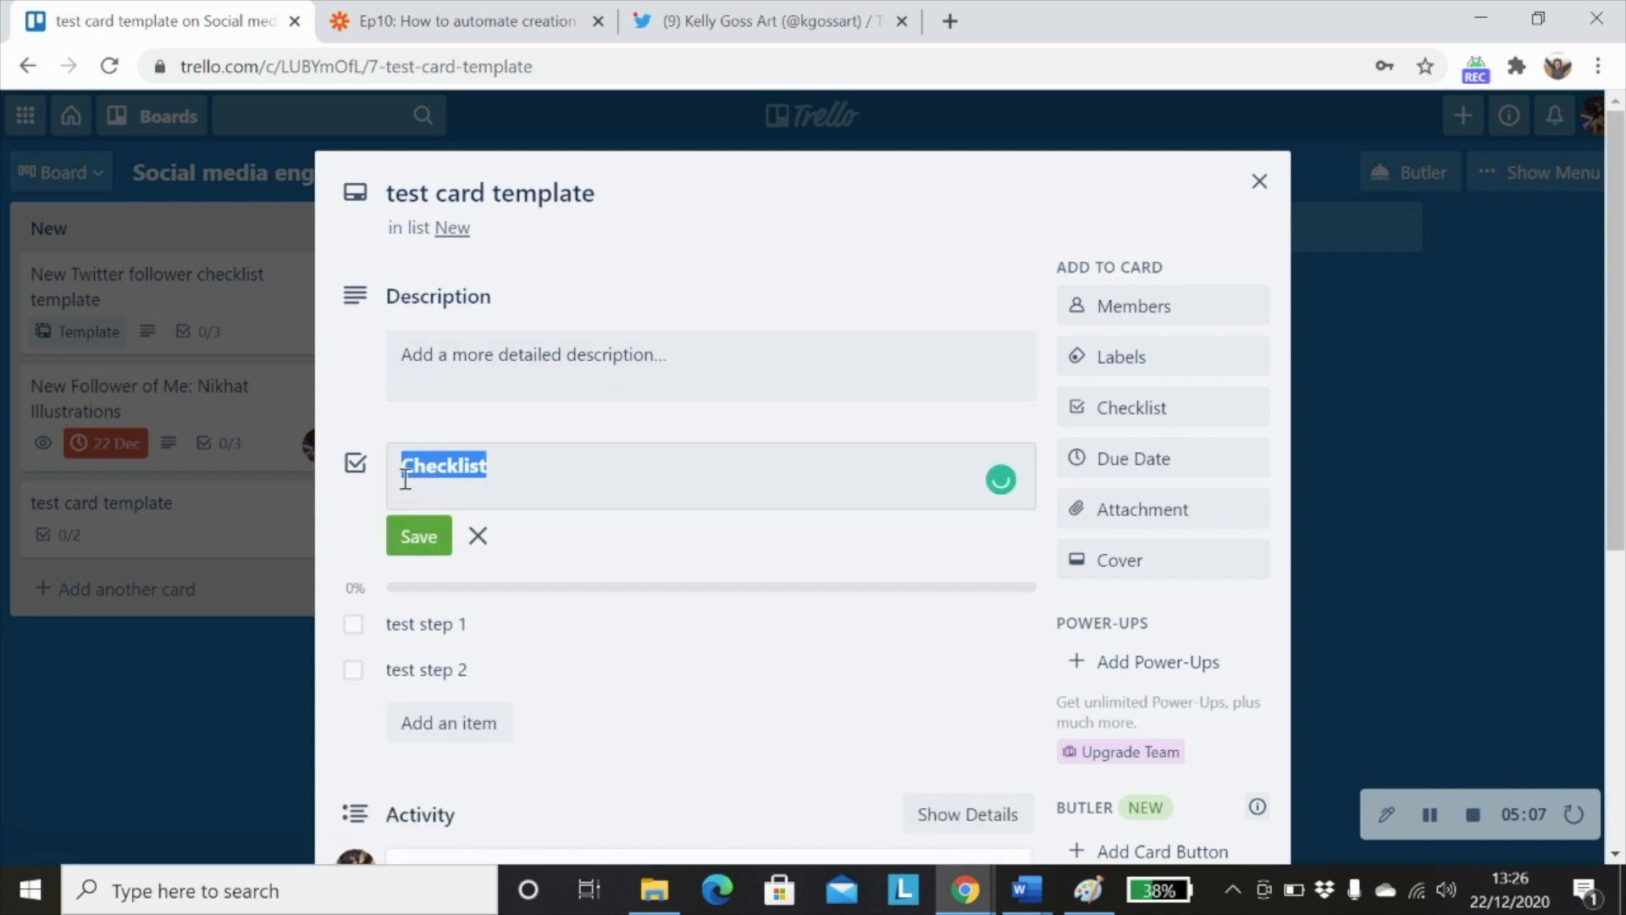
click(459, 473)
text(Test)
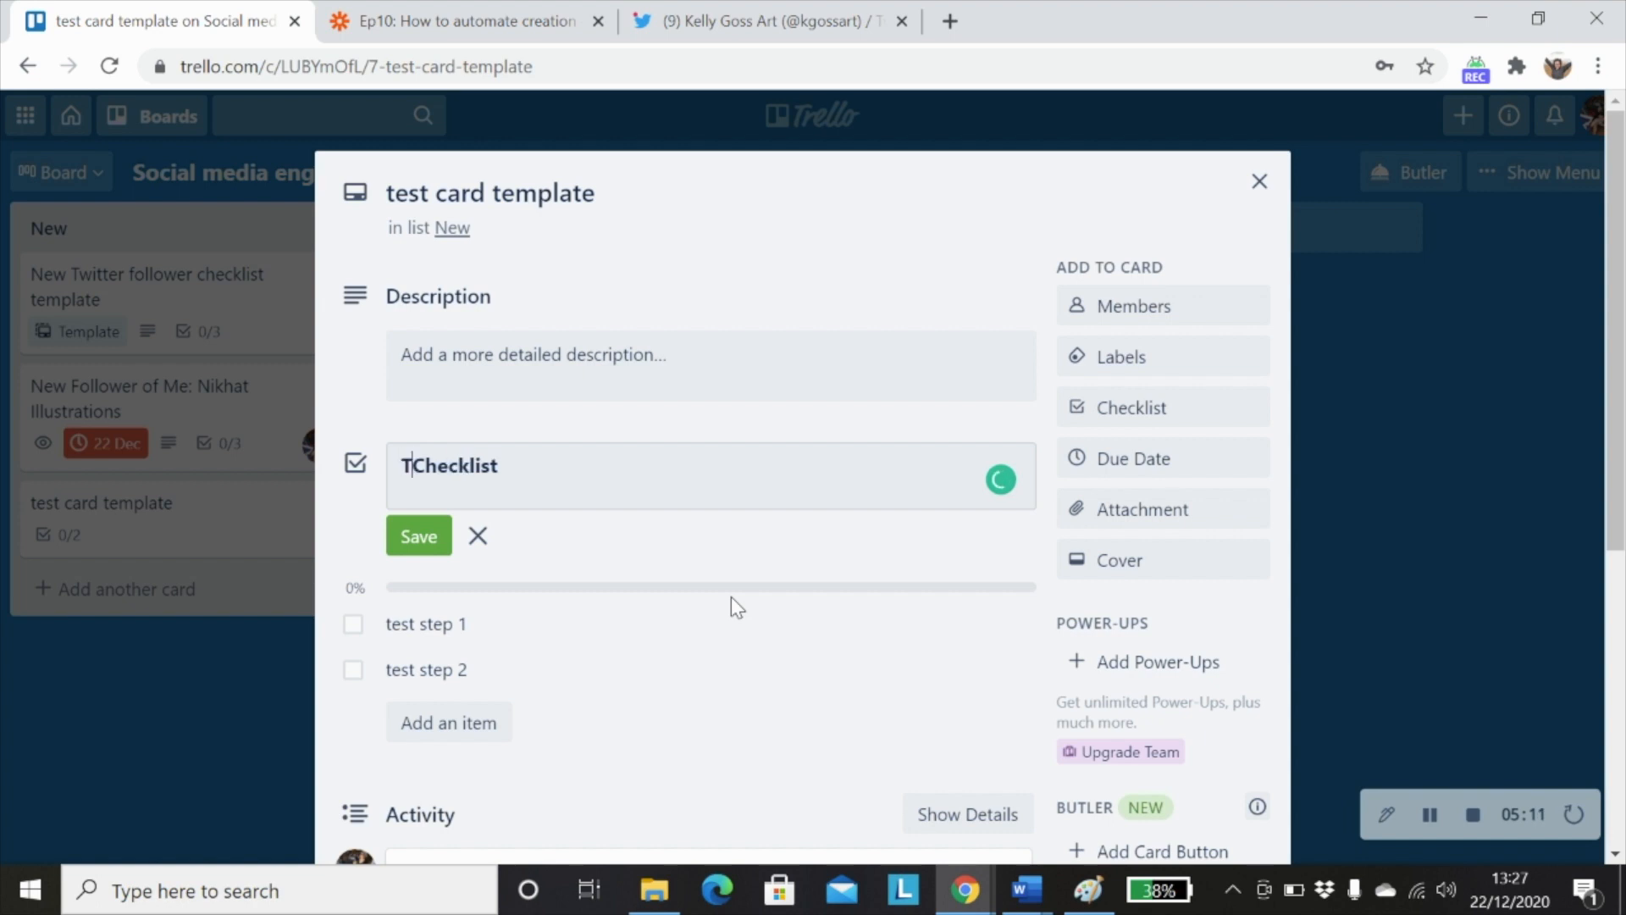
click(406, 542)
- Turn the "test card template" card into a template and close it
scroll(837, 656, down, 5)
scroll(837, 657, up, 5)
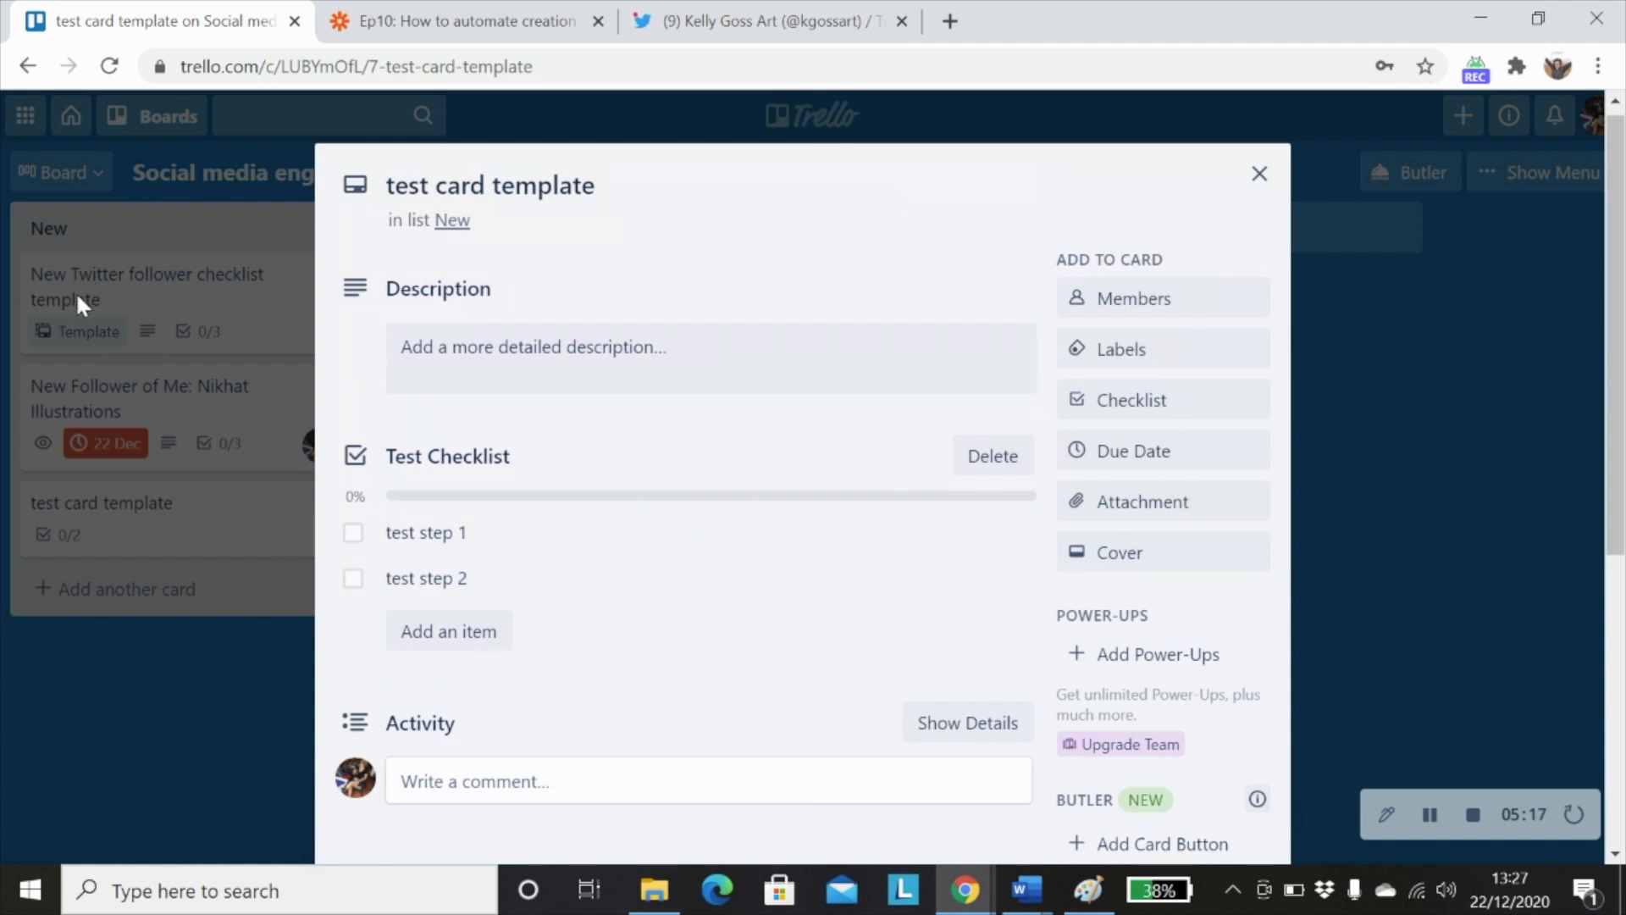
scroll(900, 476, down, 5)
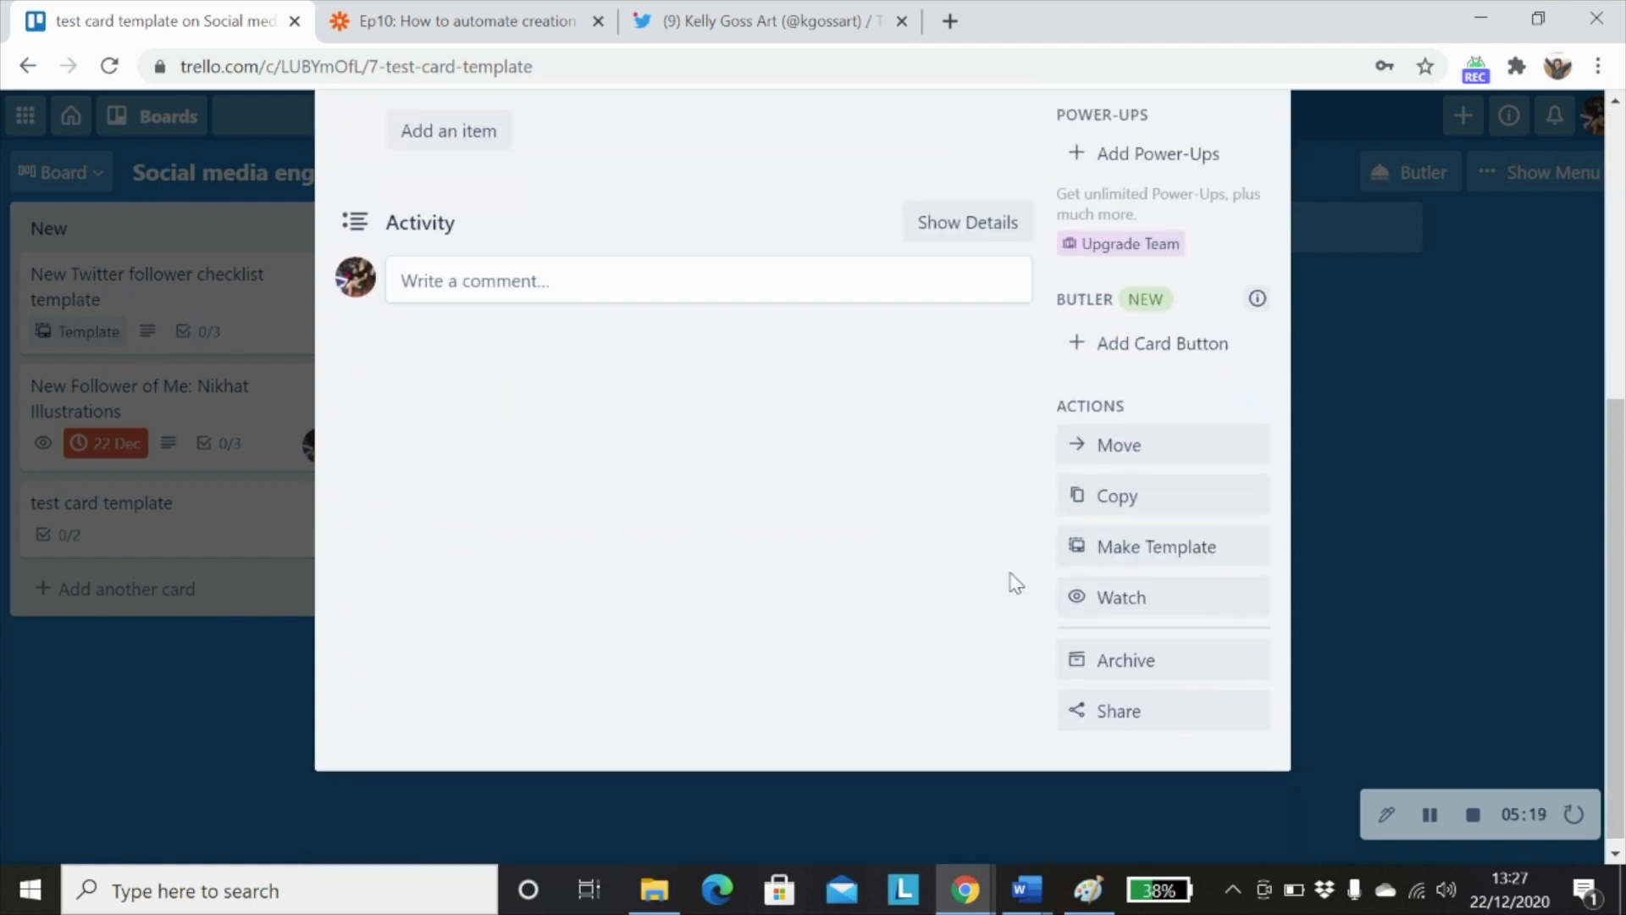
click(1142, 549)
scroll(845, 640, up, 5)
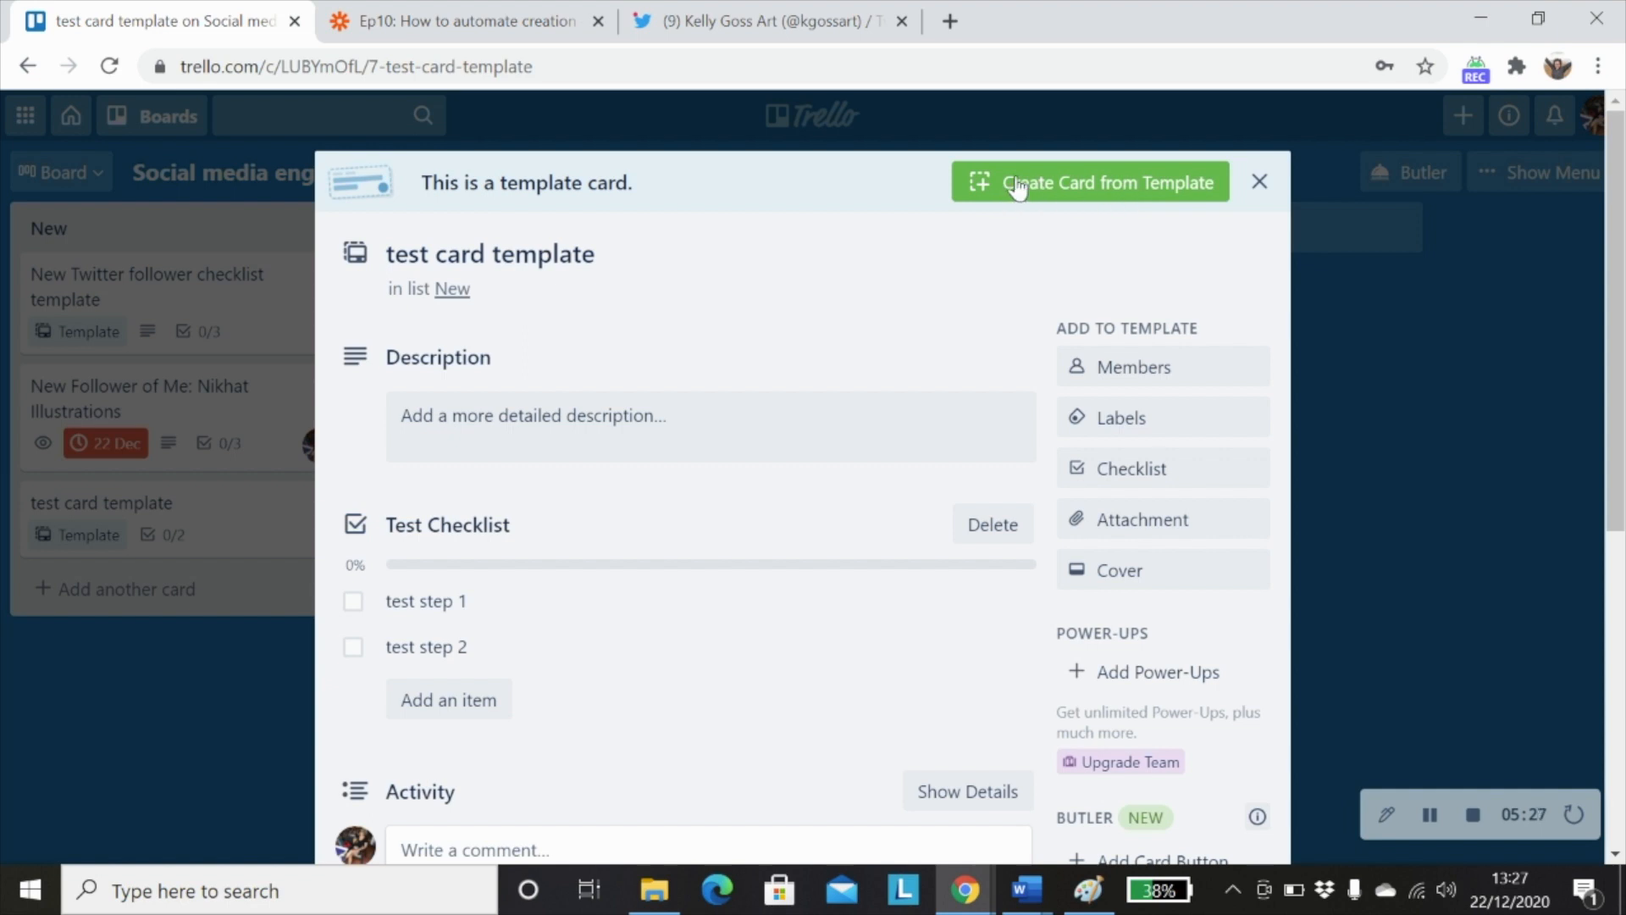
click(1259, 183)
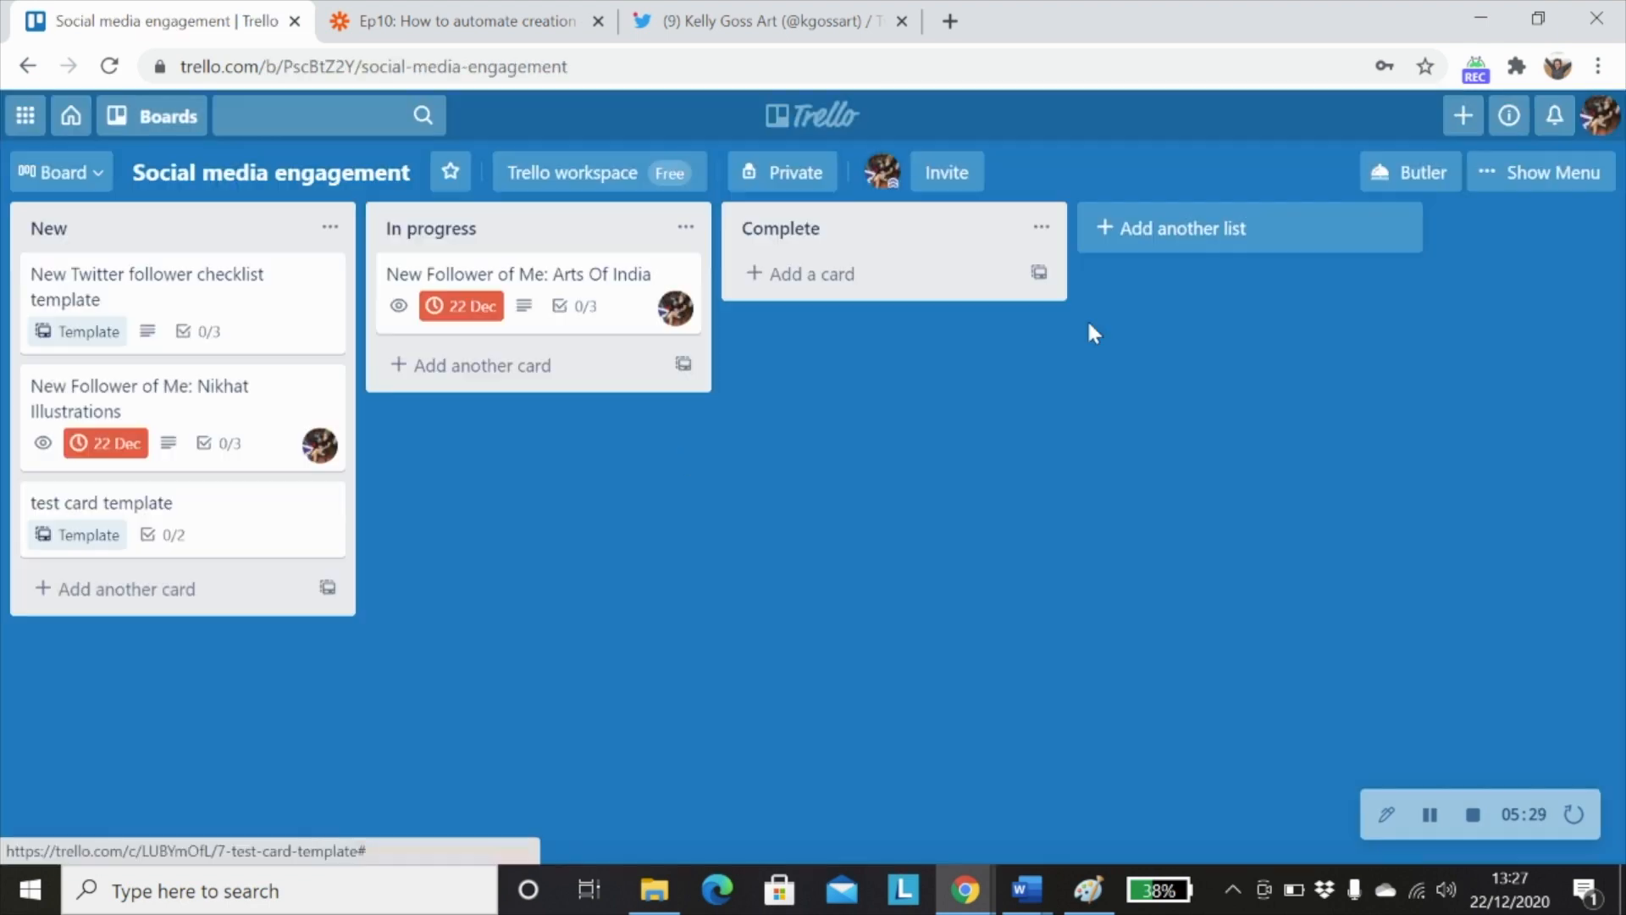
- Open the "New Twitter follower checklist template" card and review its description and checklist items
click(157, 279)
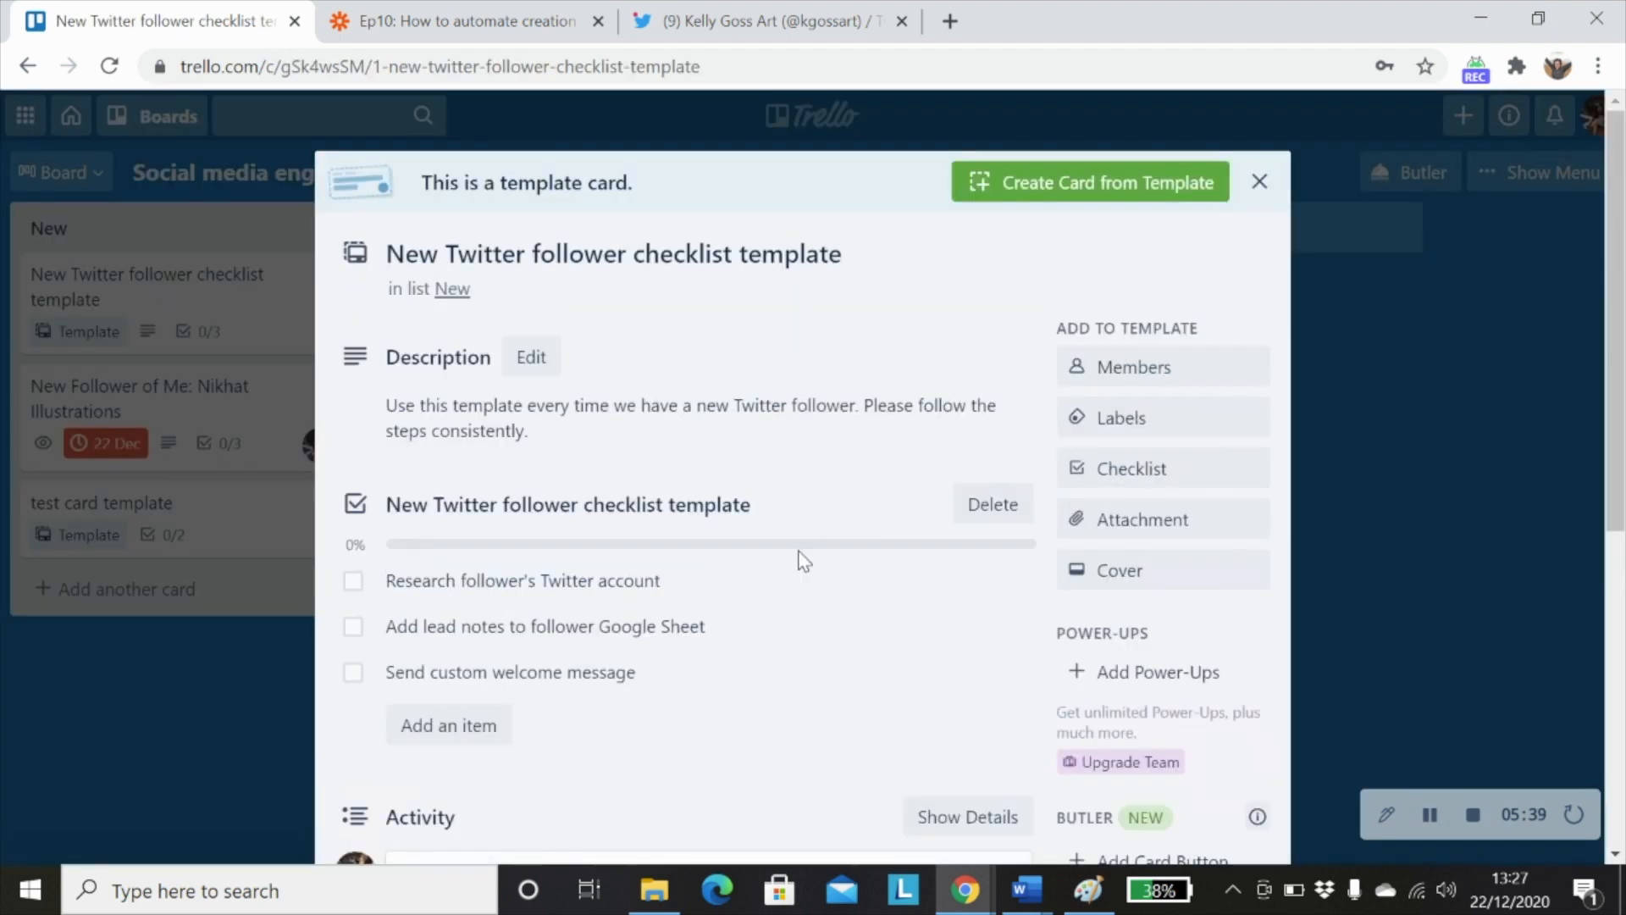
scroll(851, 466, down, 2)
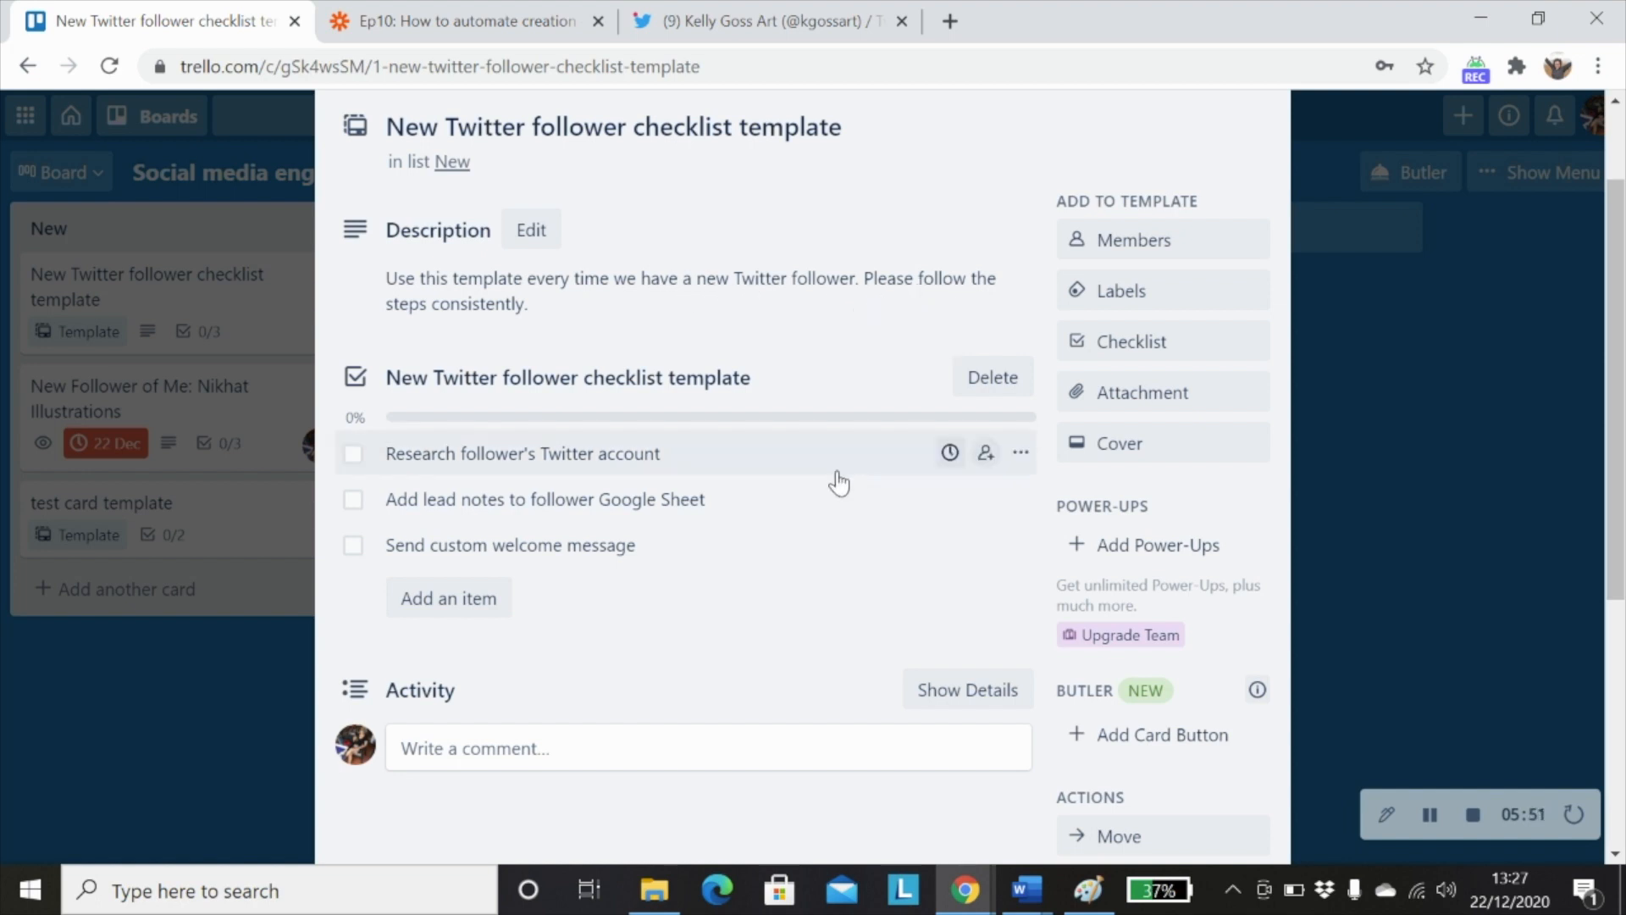
scroll(842, 475, down, 1)
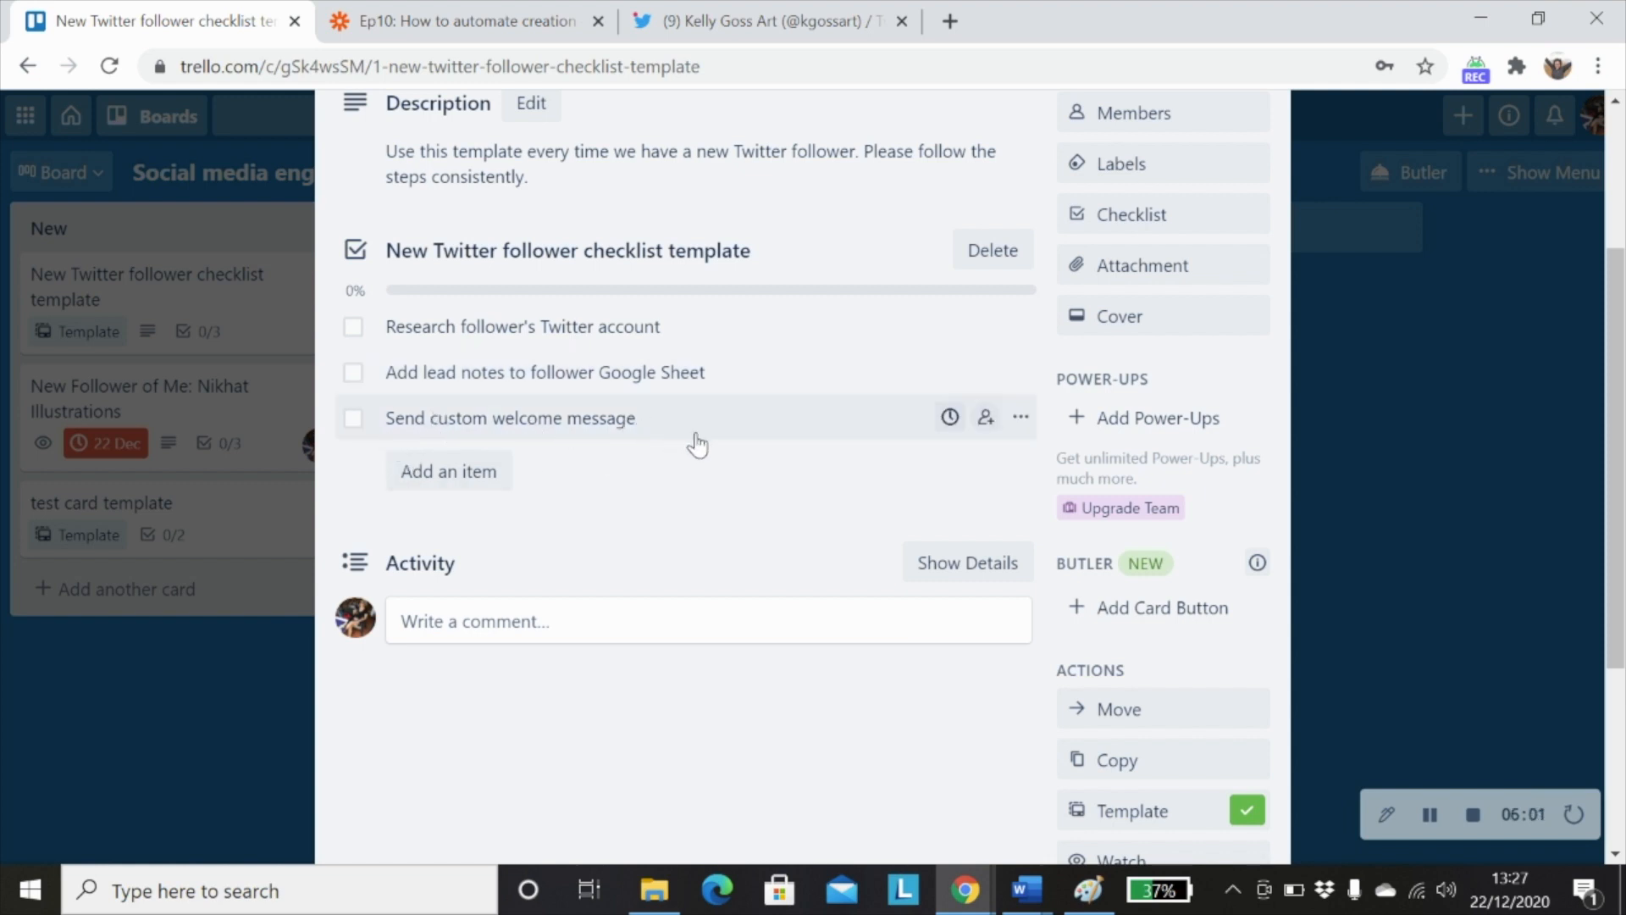
scroll(744, 505, up, 2)
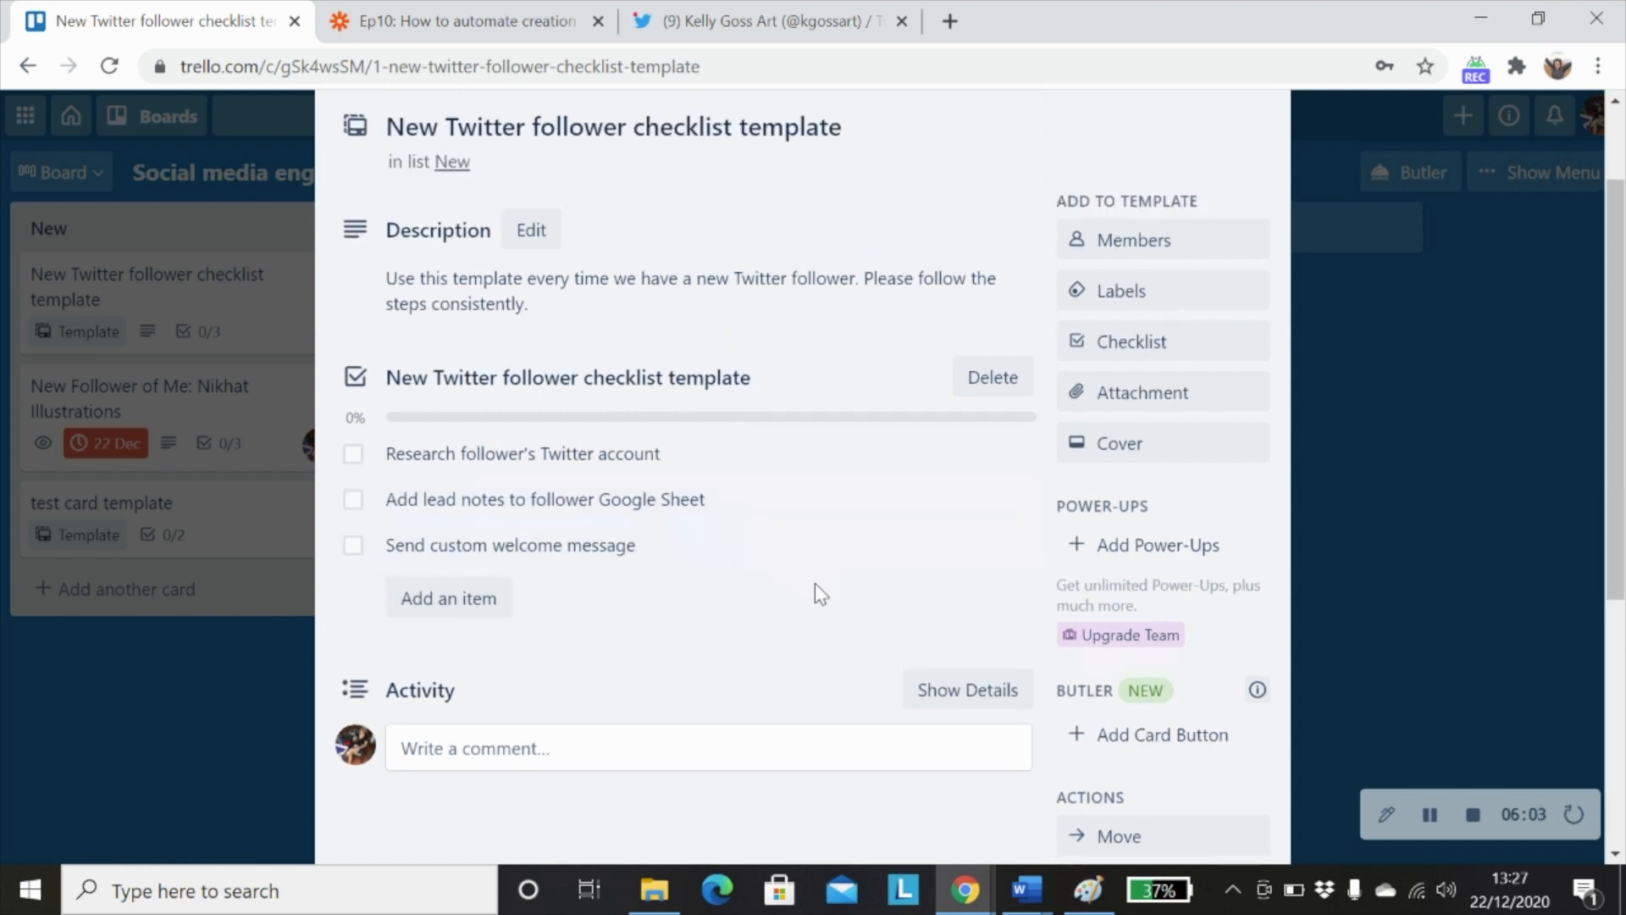
- Review the "New Twitter follower checklist template" card from its heading to its checklist items and close it
scroll(820, 593, up, 2)
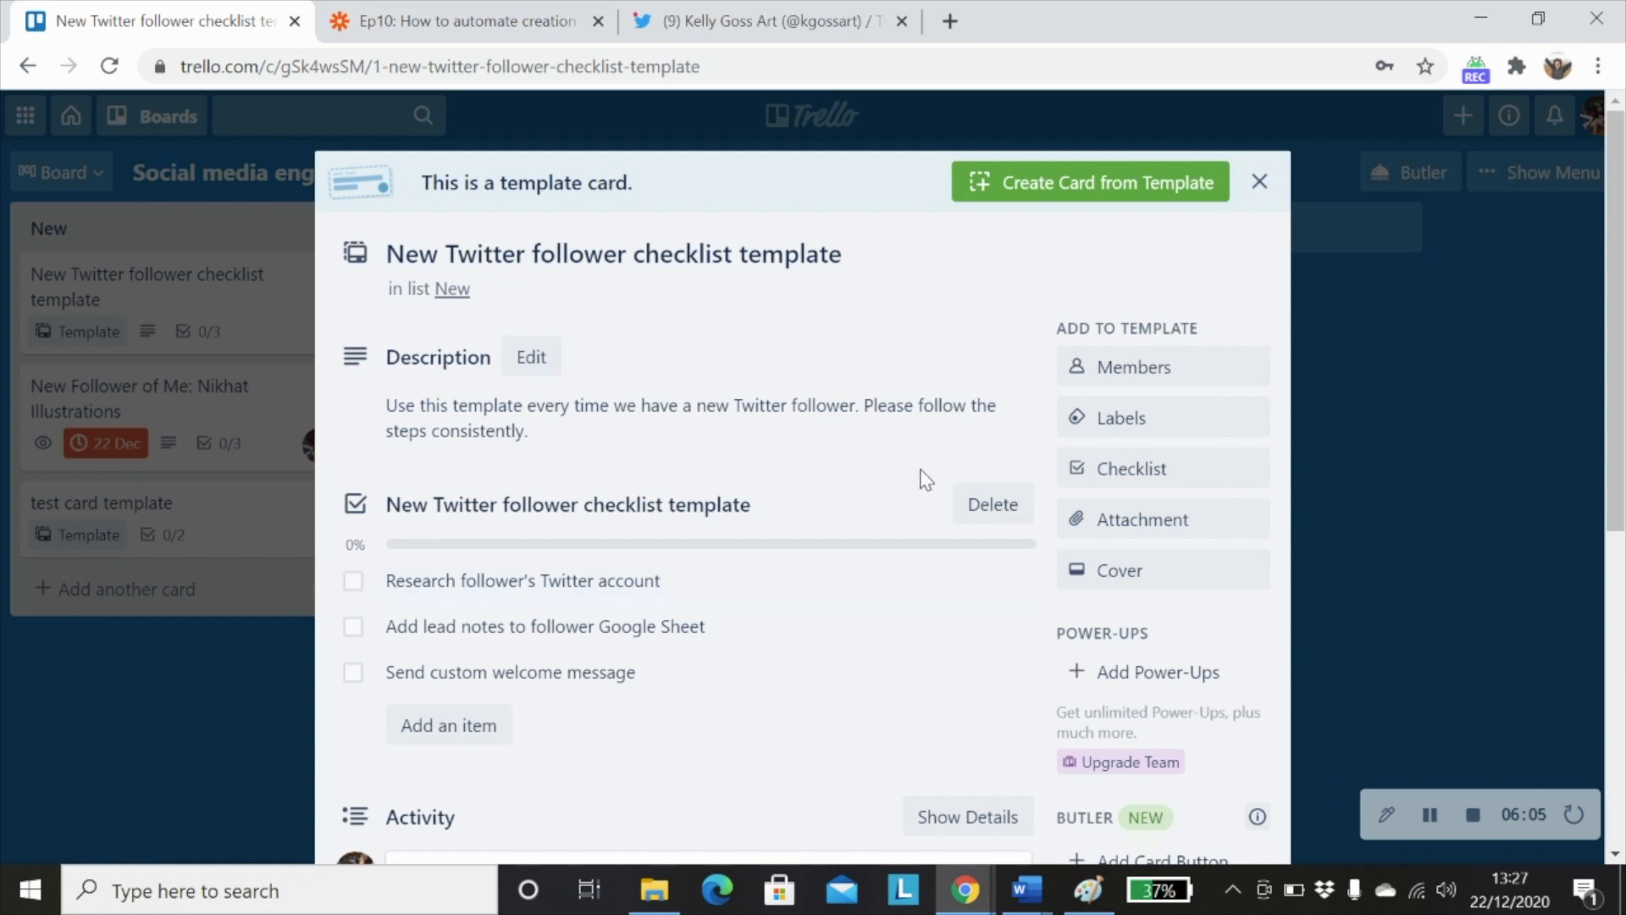
scroll(1020, 458, down, 2)
scroll(1176, 279, up, 2)
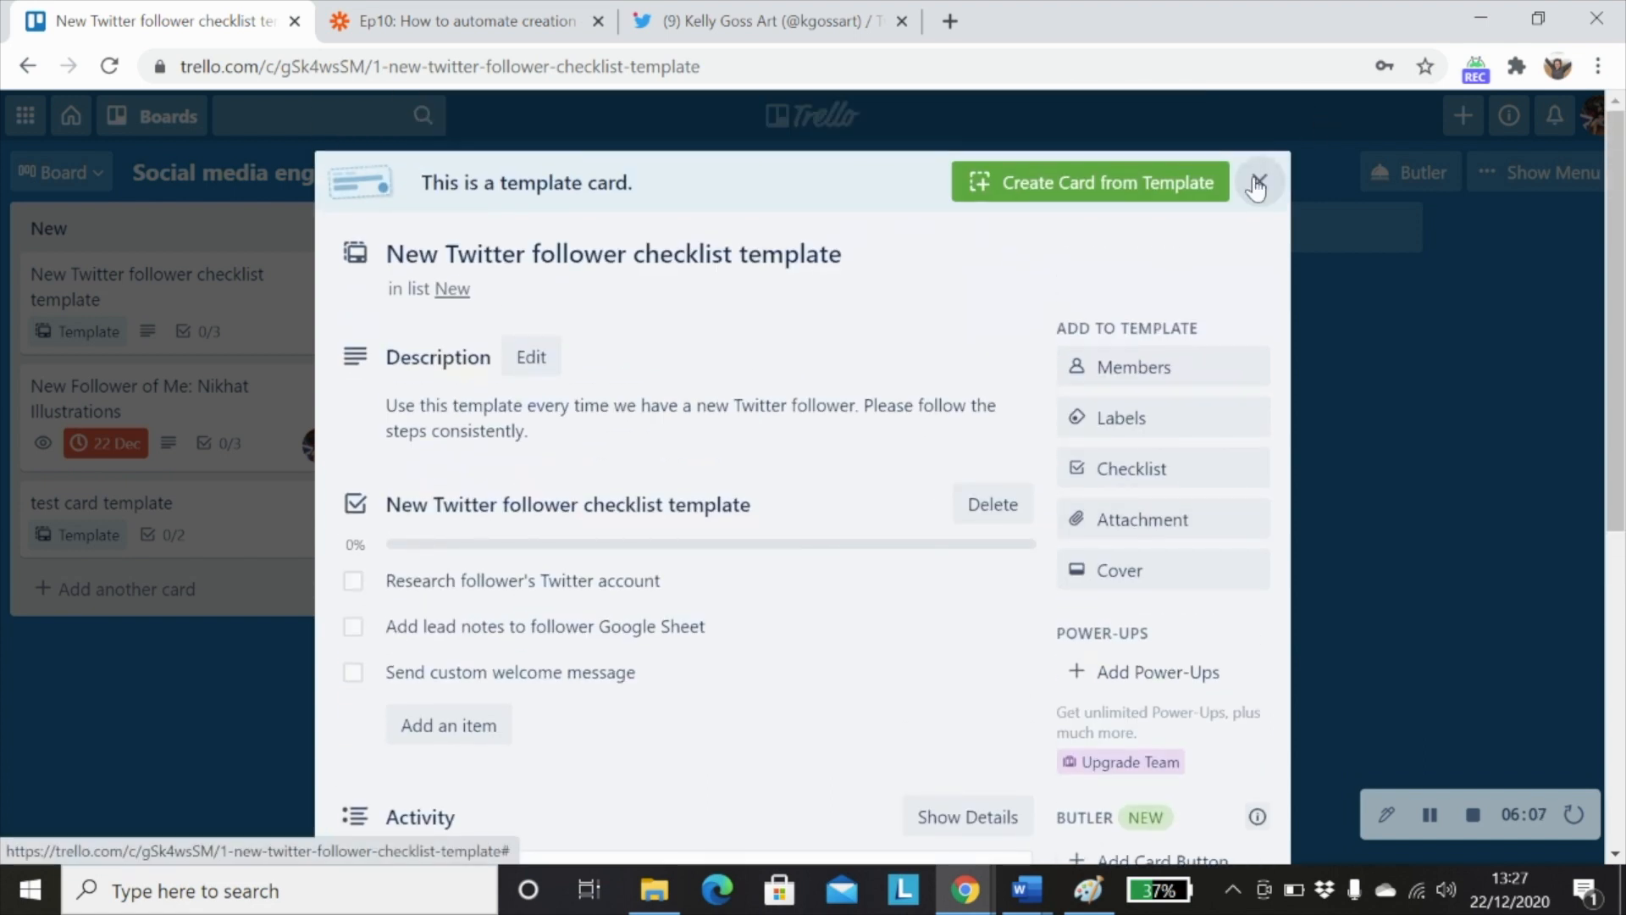
click(1261, 181)
- Switch to the Zap in Zapier and review the setup fields of the "Add Checklist to Card in Trello" action
click(389, 24)
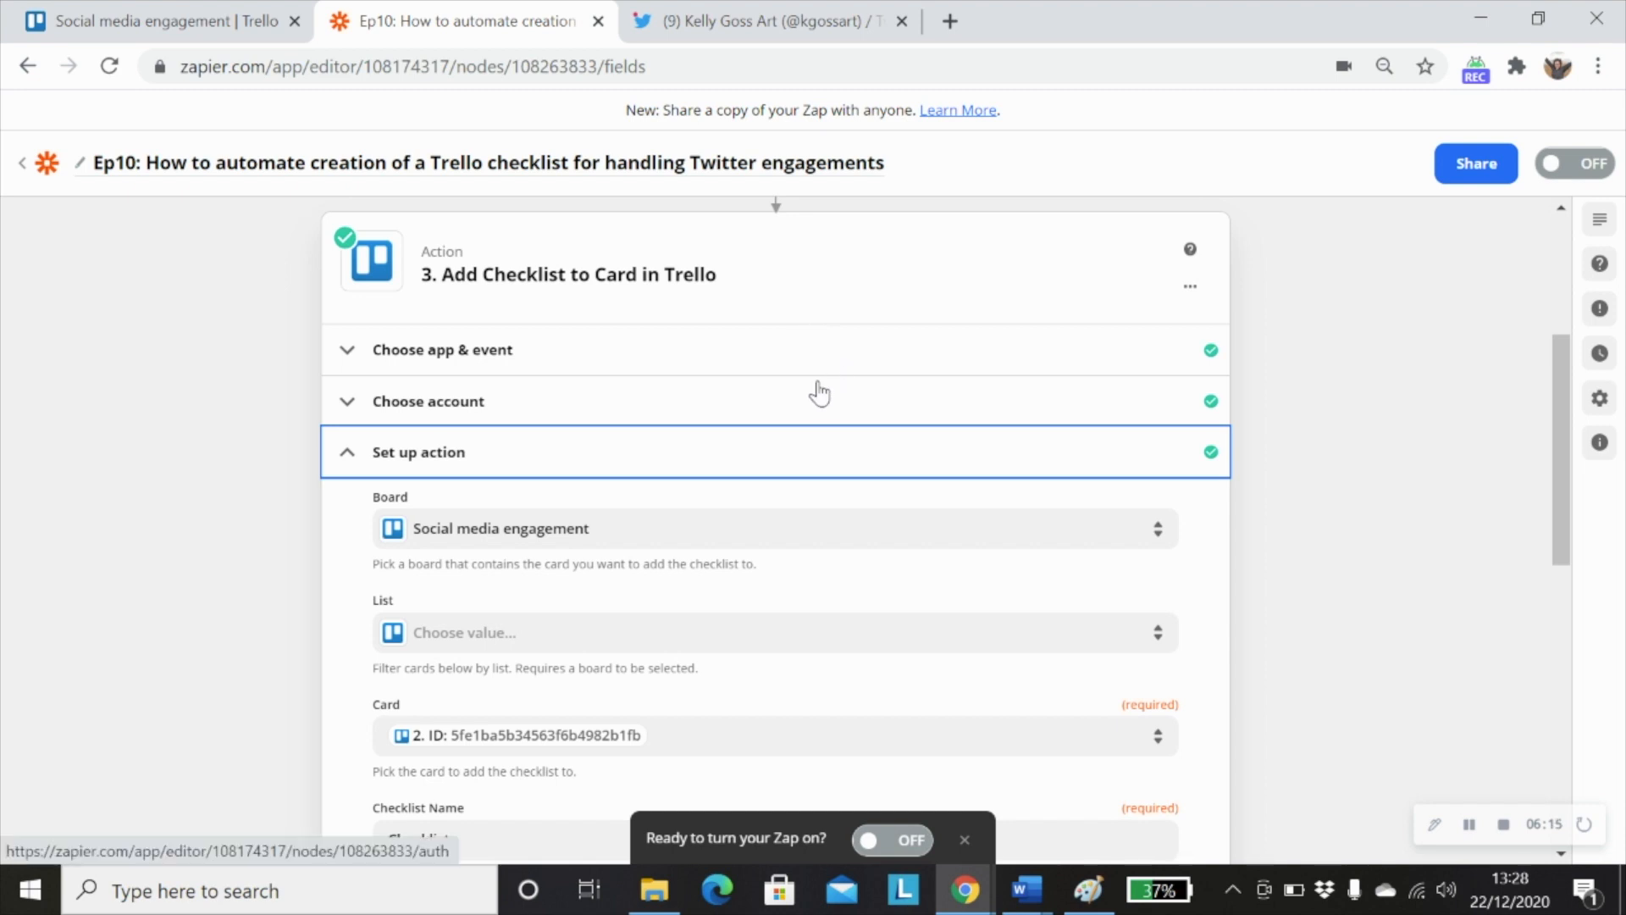
scroll(796, 377, down, 1)
scroll(660, 301, up, 1)
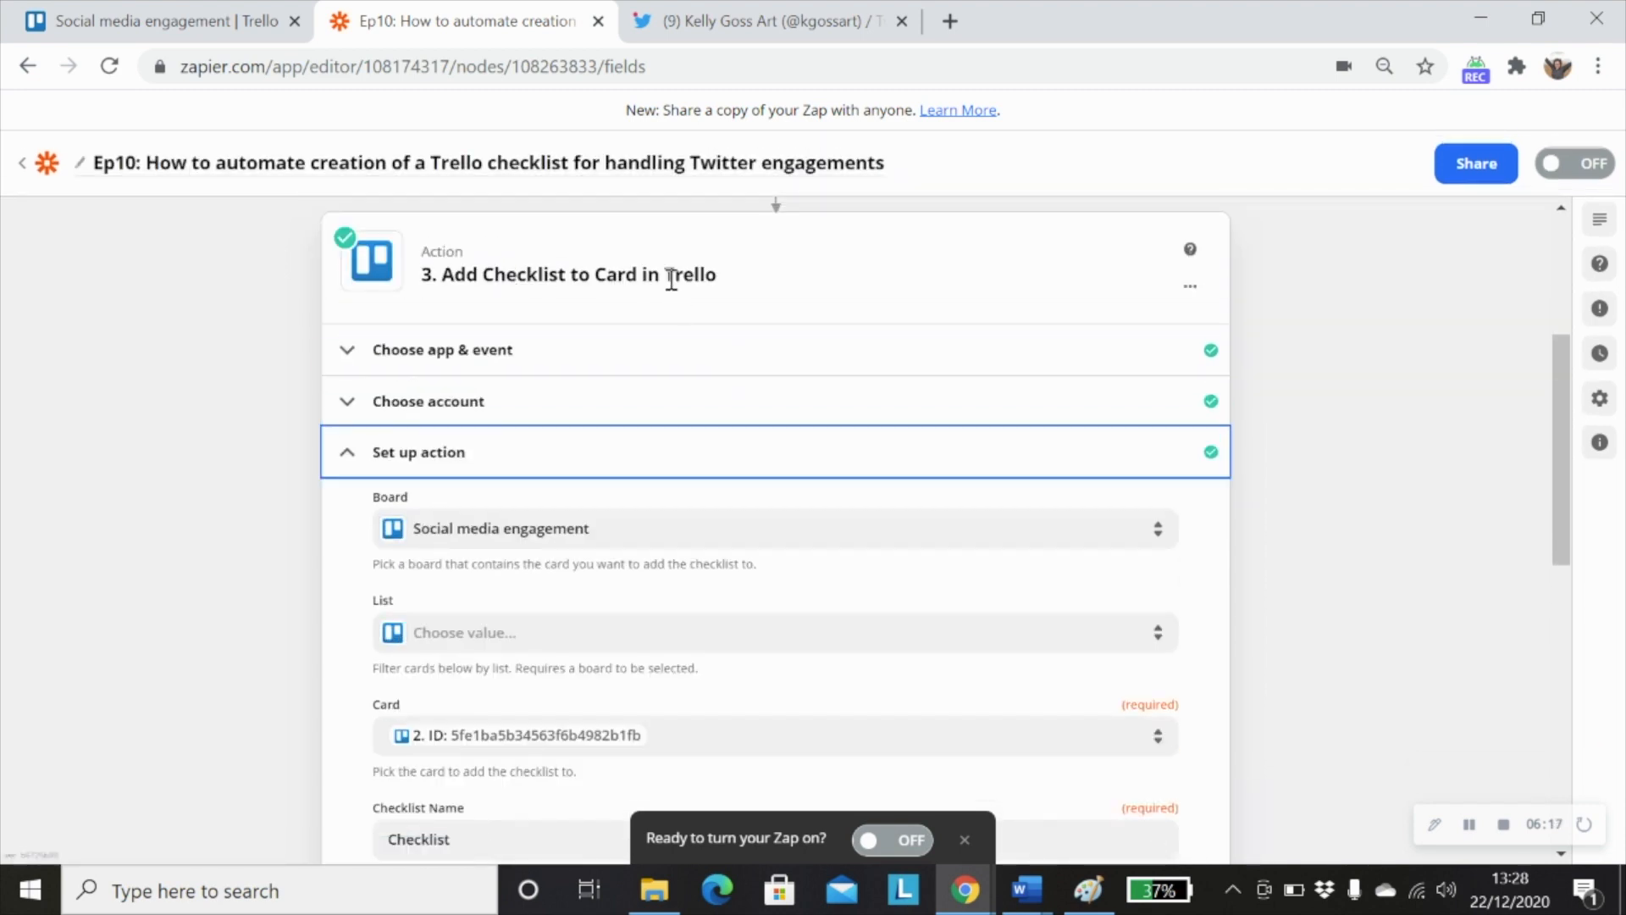
scroll(737, 288, down, 2)
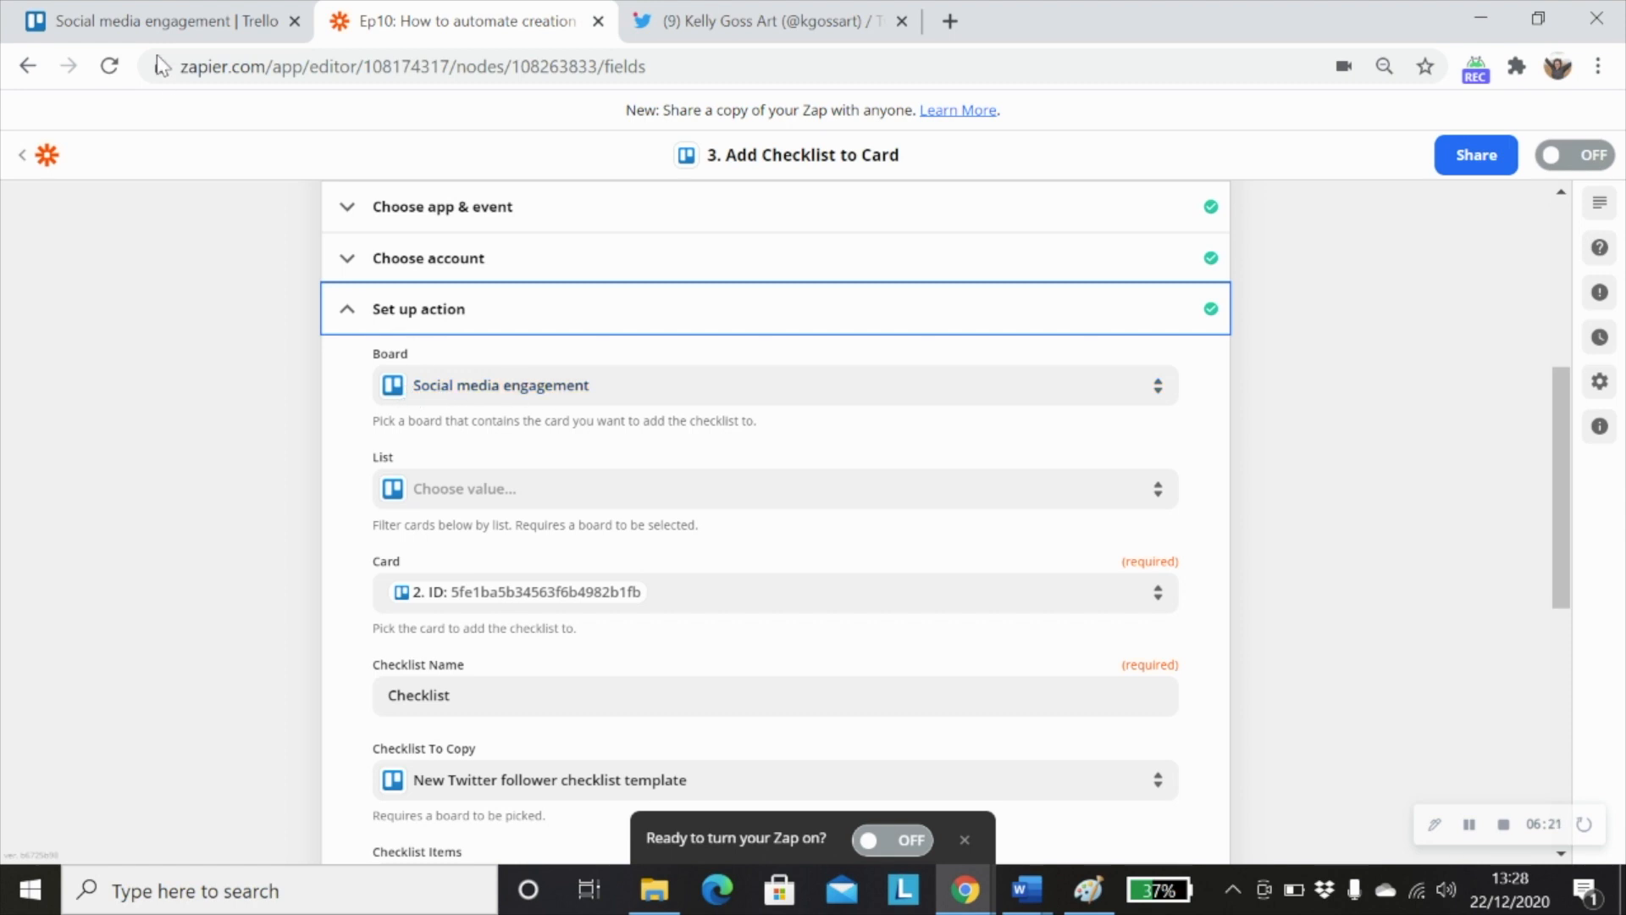
click(161, 21)
click(440, 21)
scroll(644, 508, down, 2)
scroll(622, 386, down, 2)
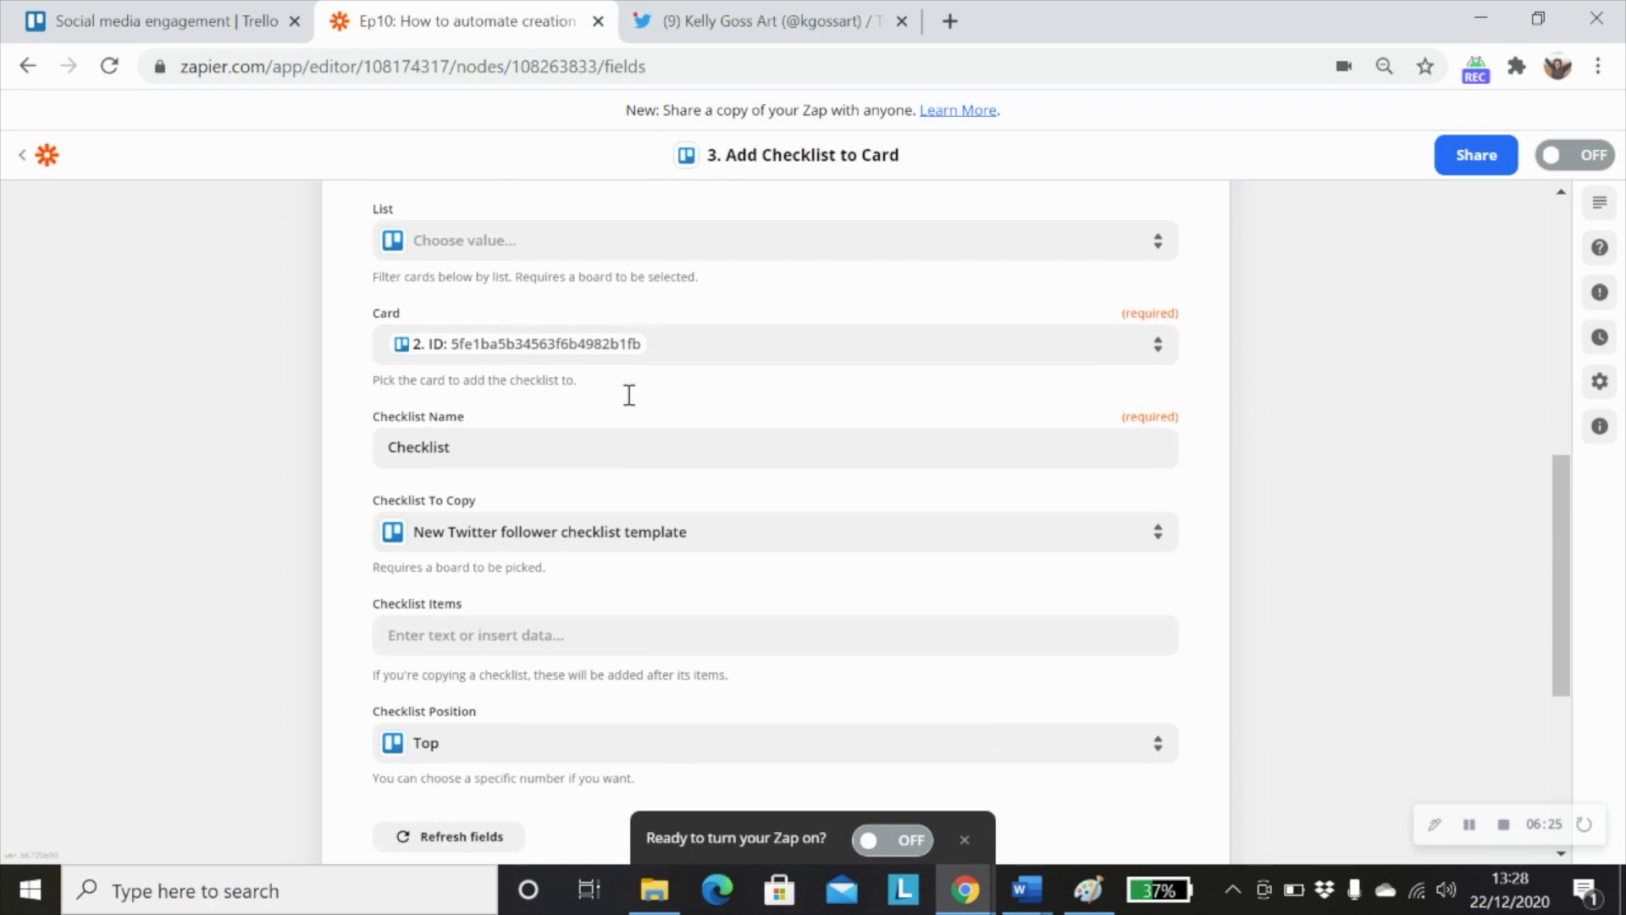
scroll(624, 374, up, 8)
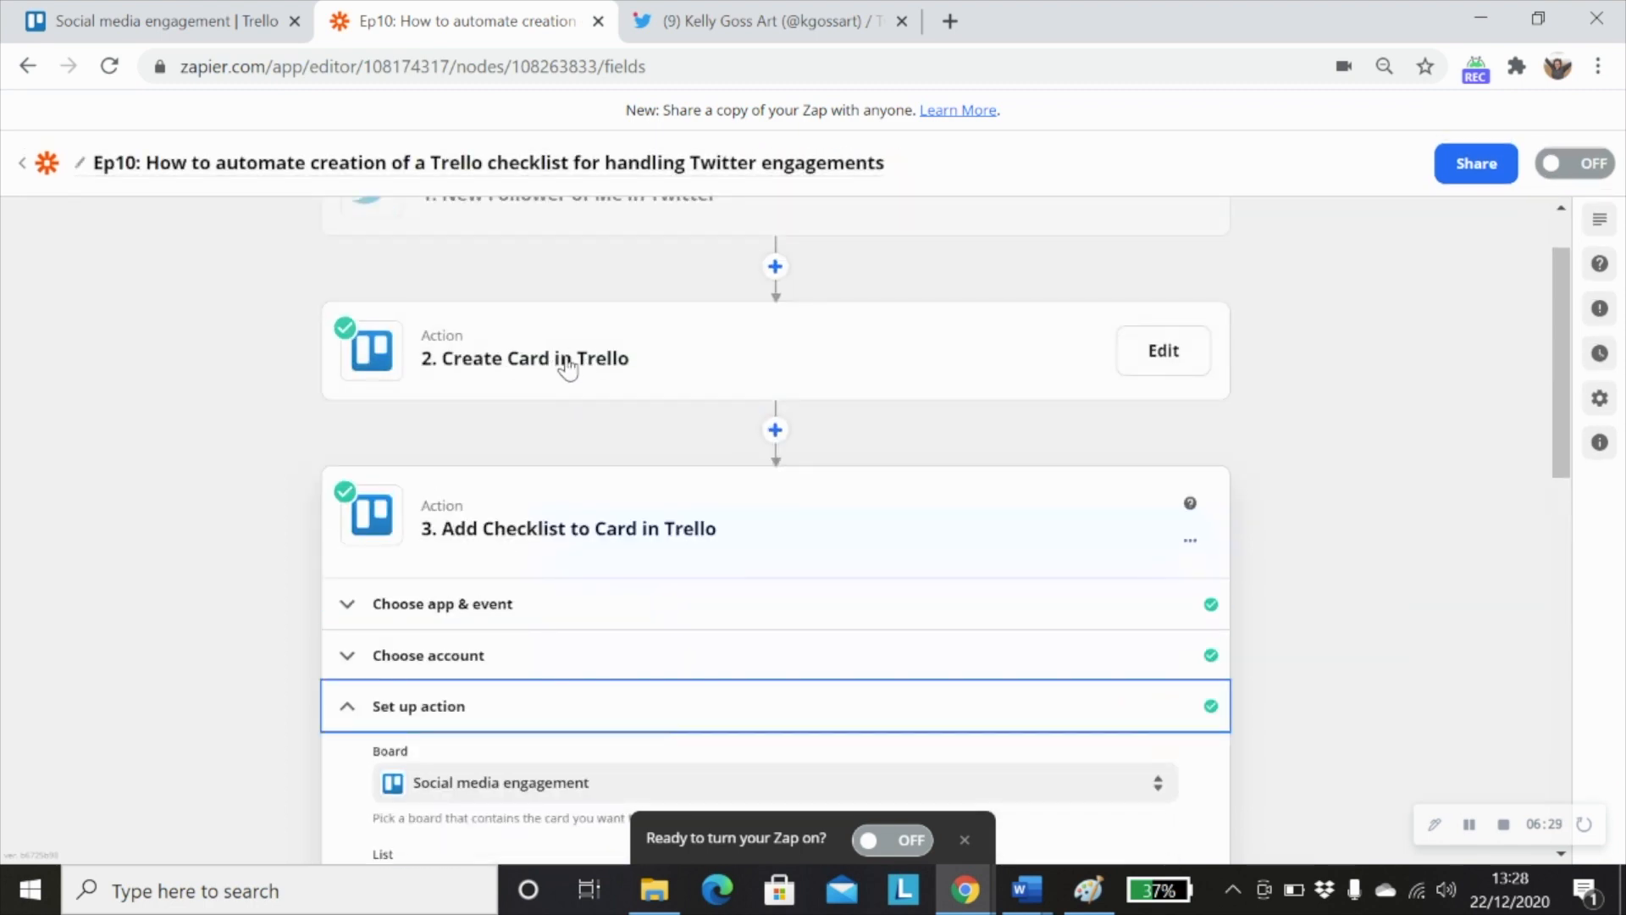
scroll(625, 522, down, 7)
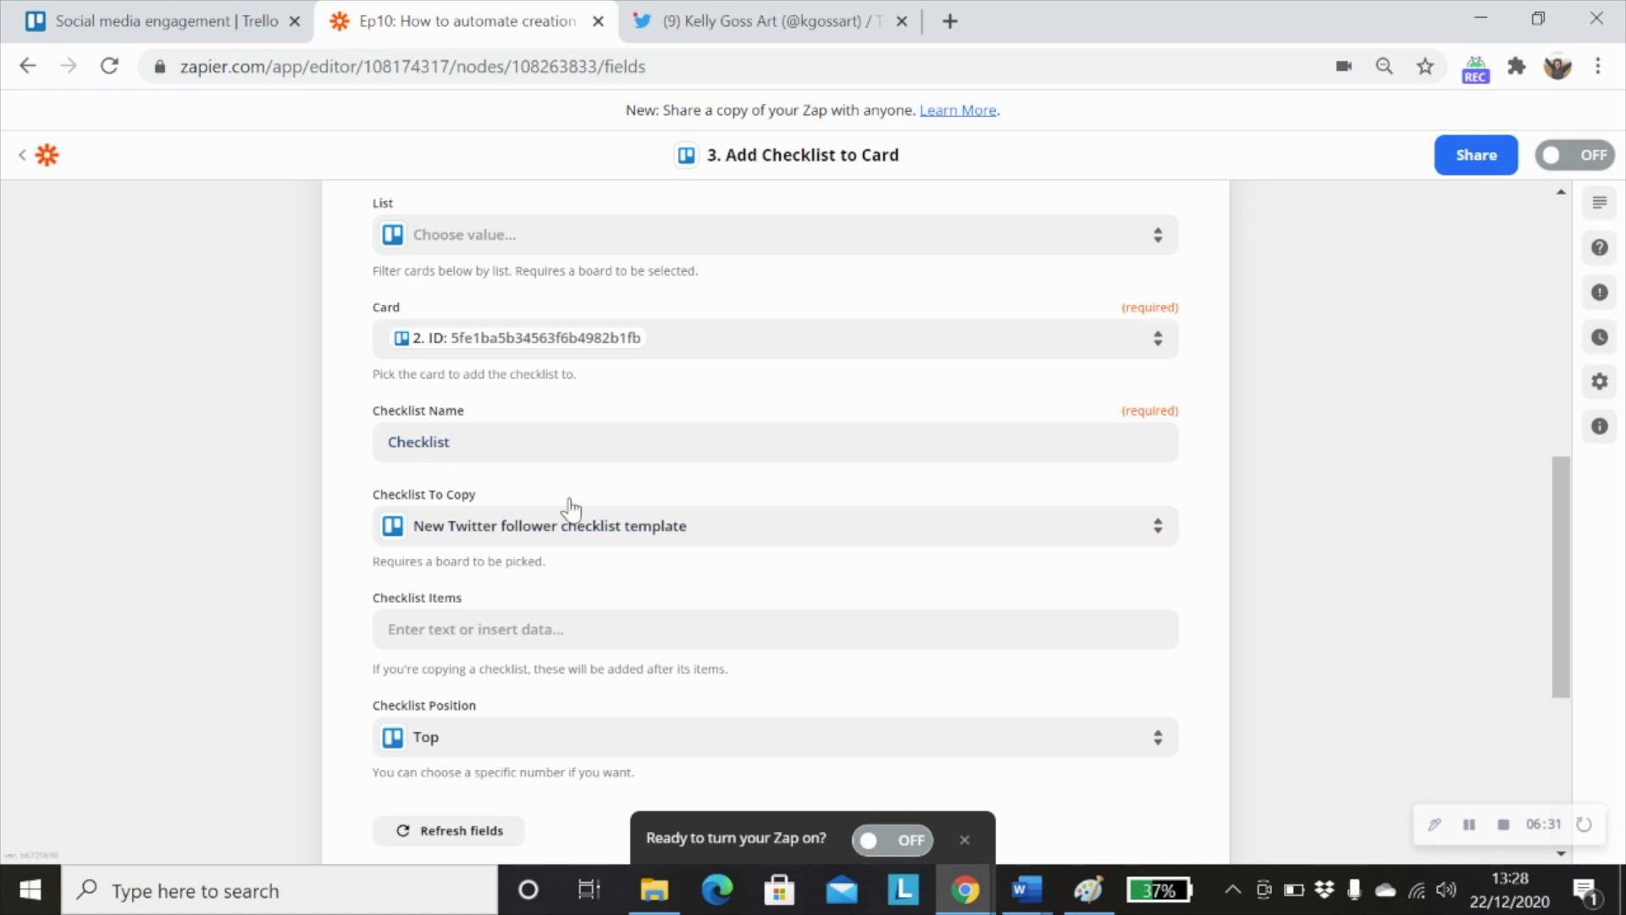
- Append the Follower Screen Name from the New Follower of Me trigger to the Checklist Name, after the word "Checklist"
click(514, 441)
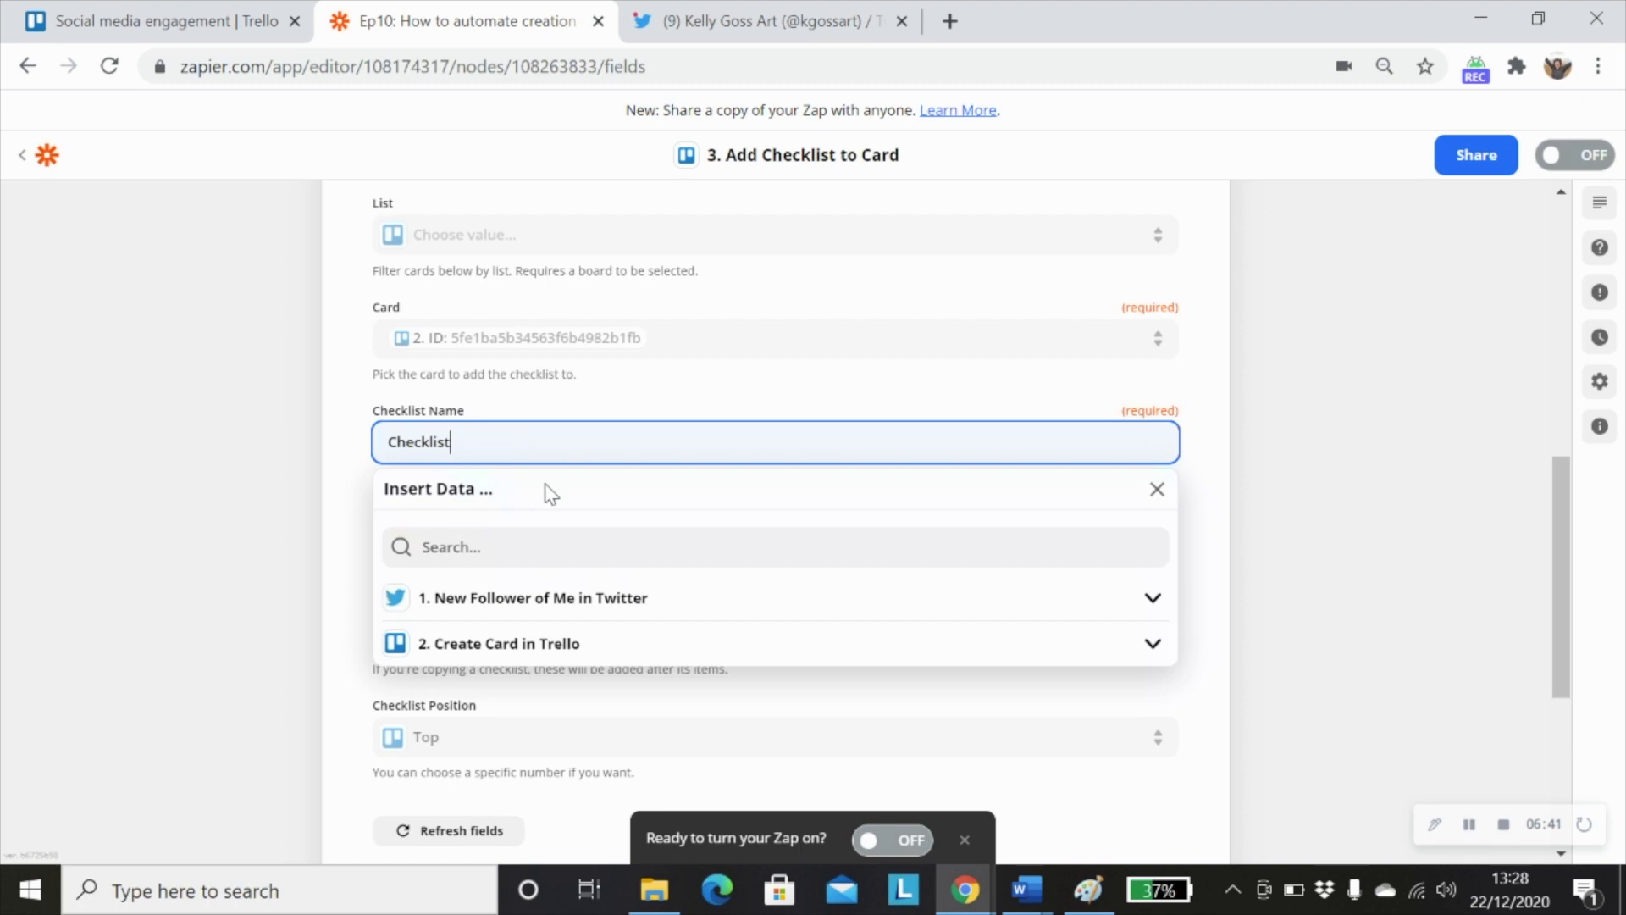
click(559, 602)
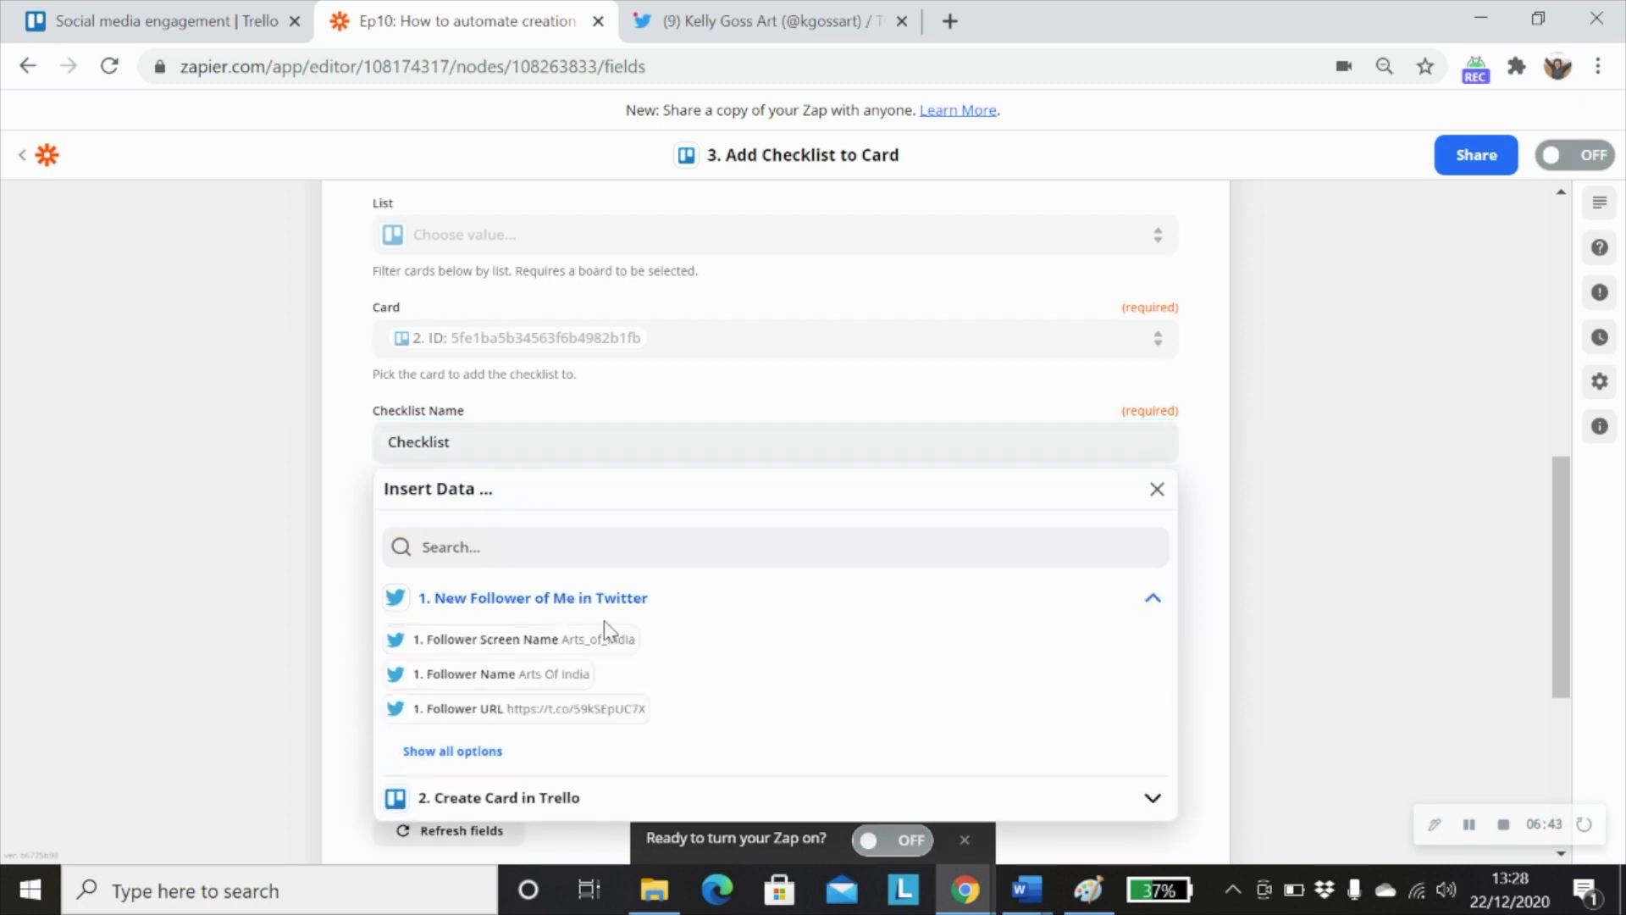
click(581, 644)
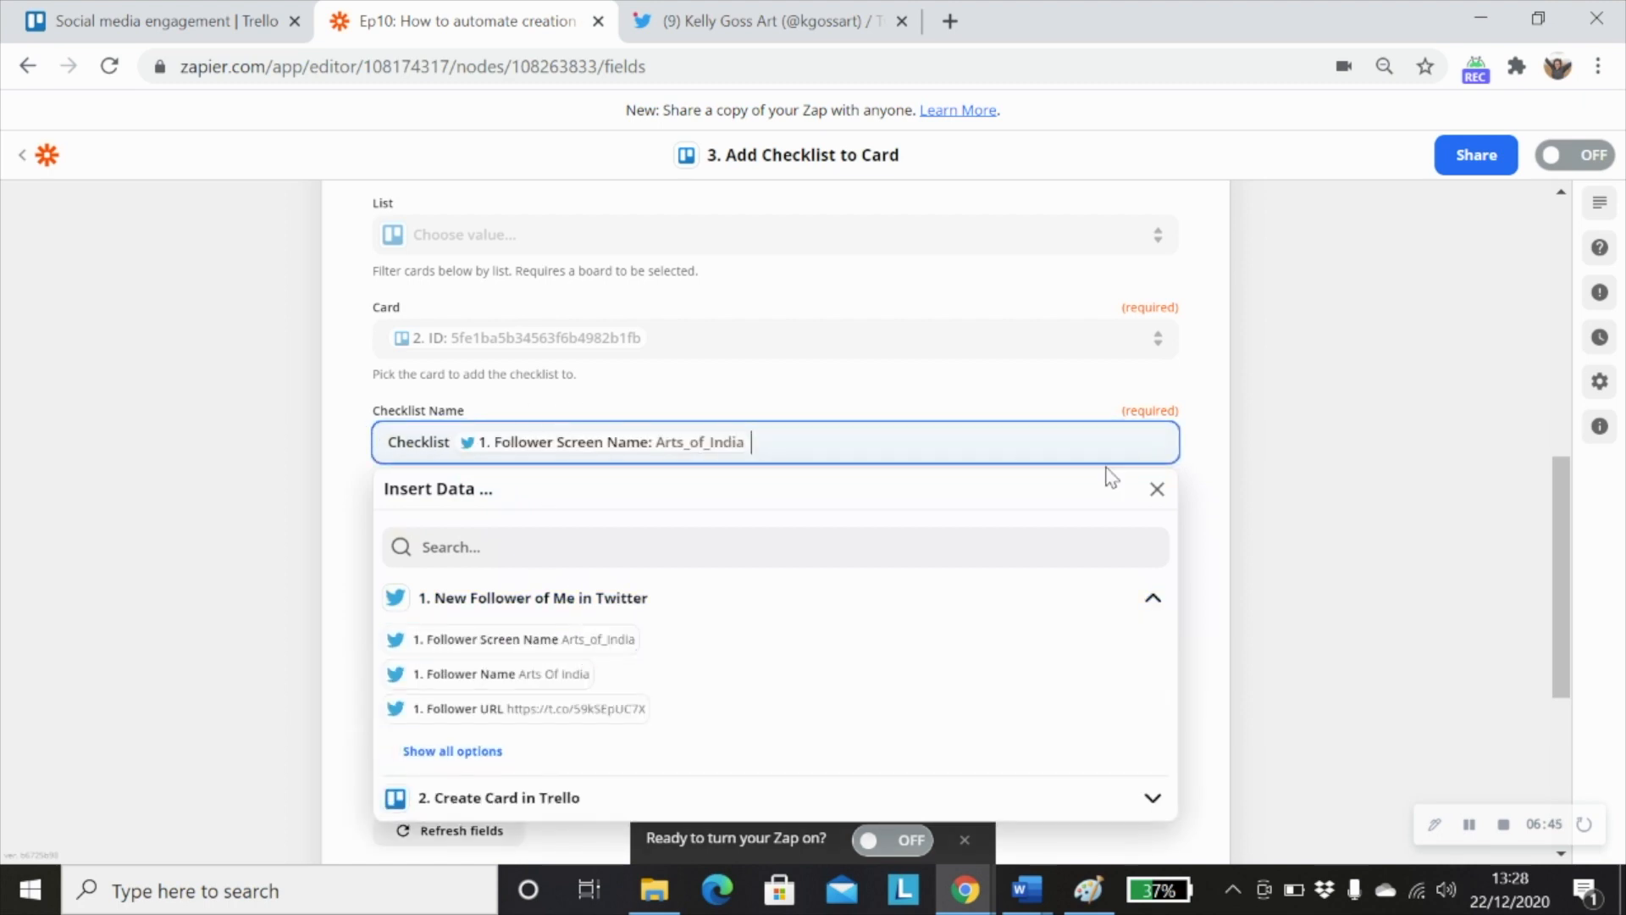
click(1206, 439)
scroll(951, 567, down, 3)
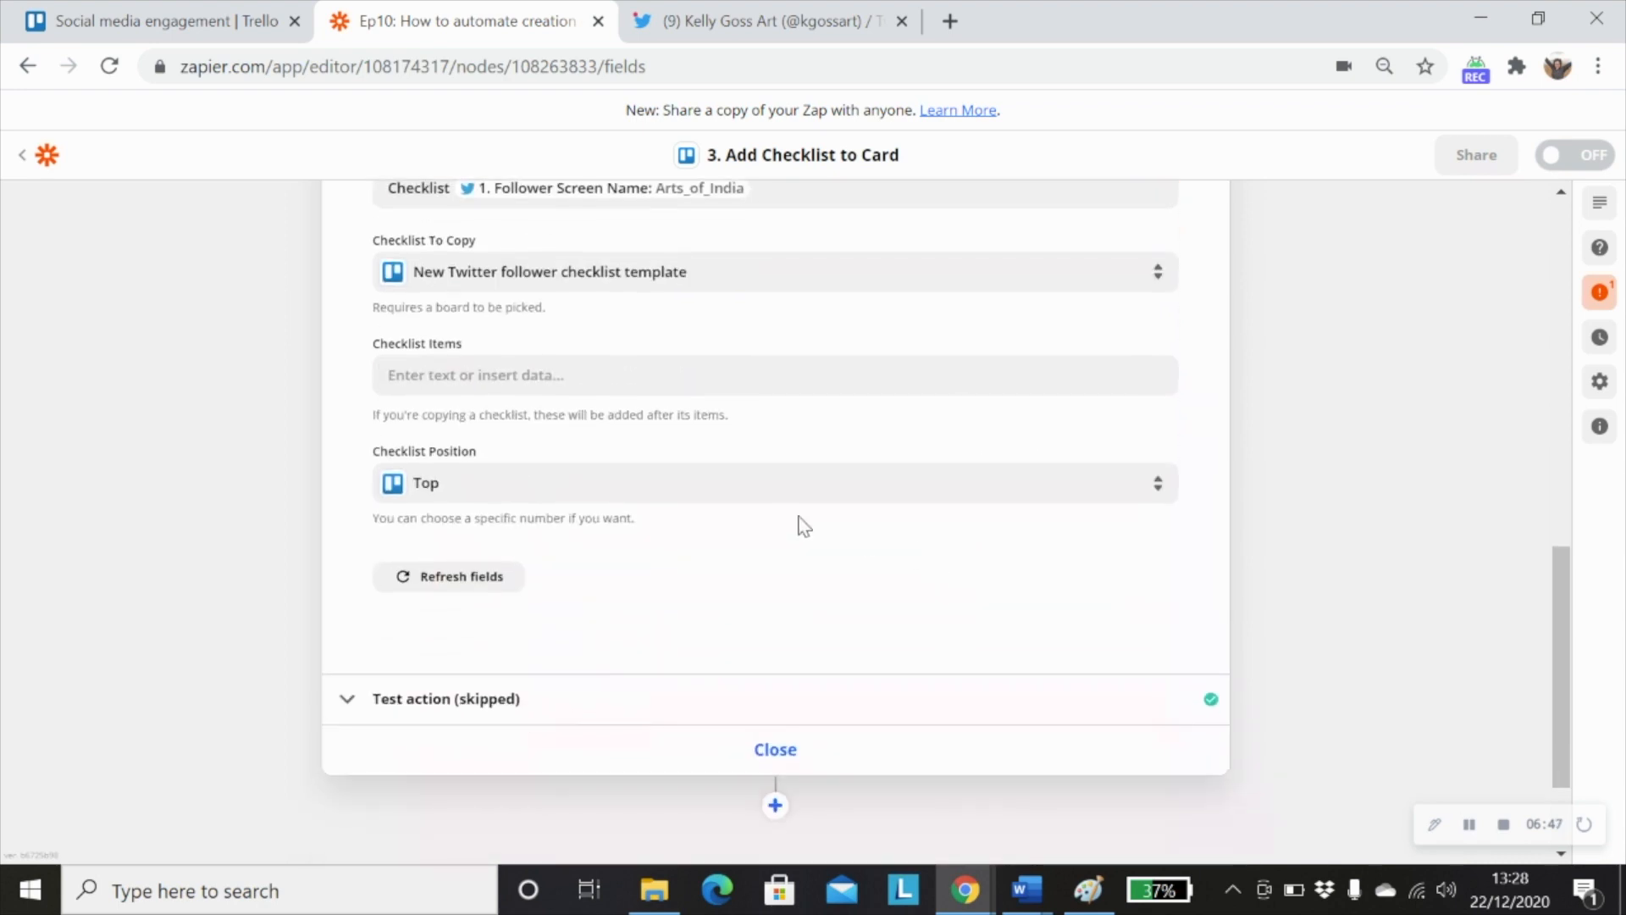
- Examine the available choices for Checklist To Copy, compare them with the Trello board's template cards, and return to the Zap
scroll(799, 526, up, 1)
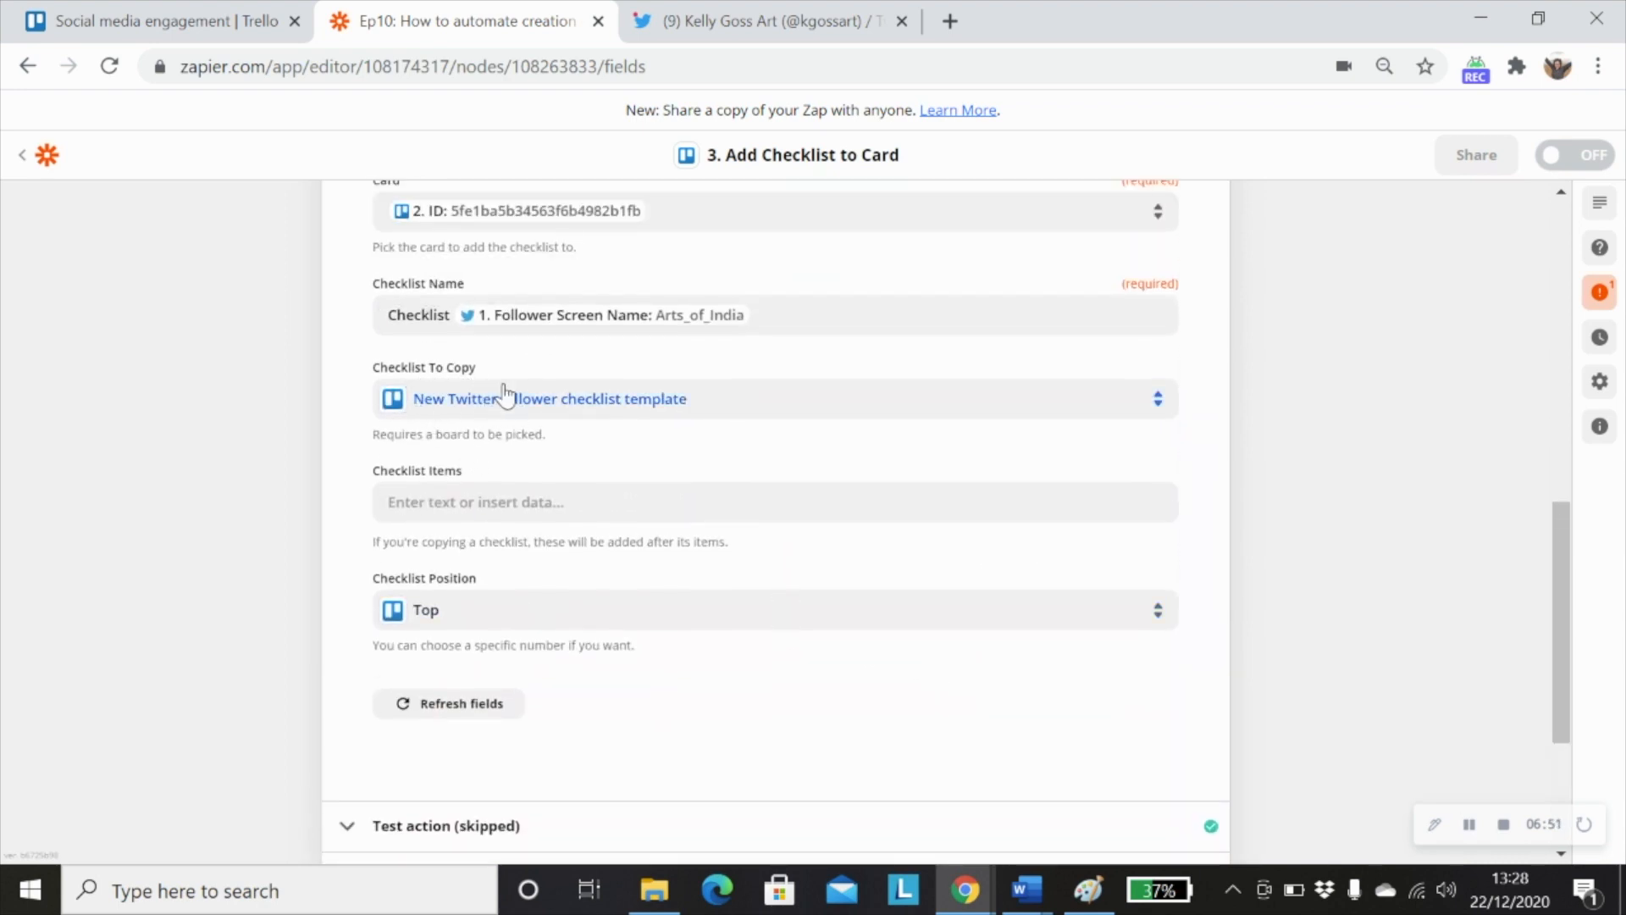
click(949, 412)
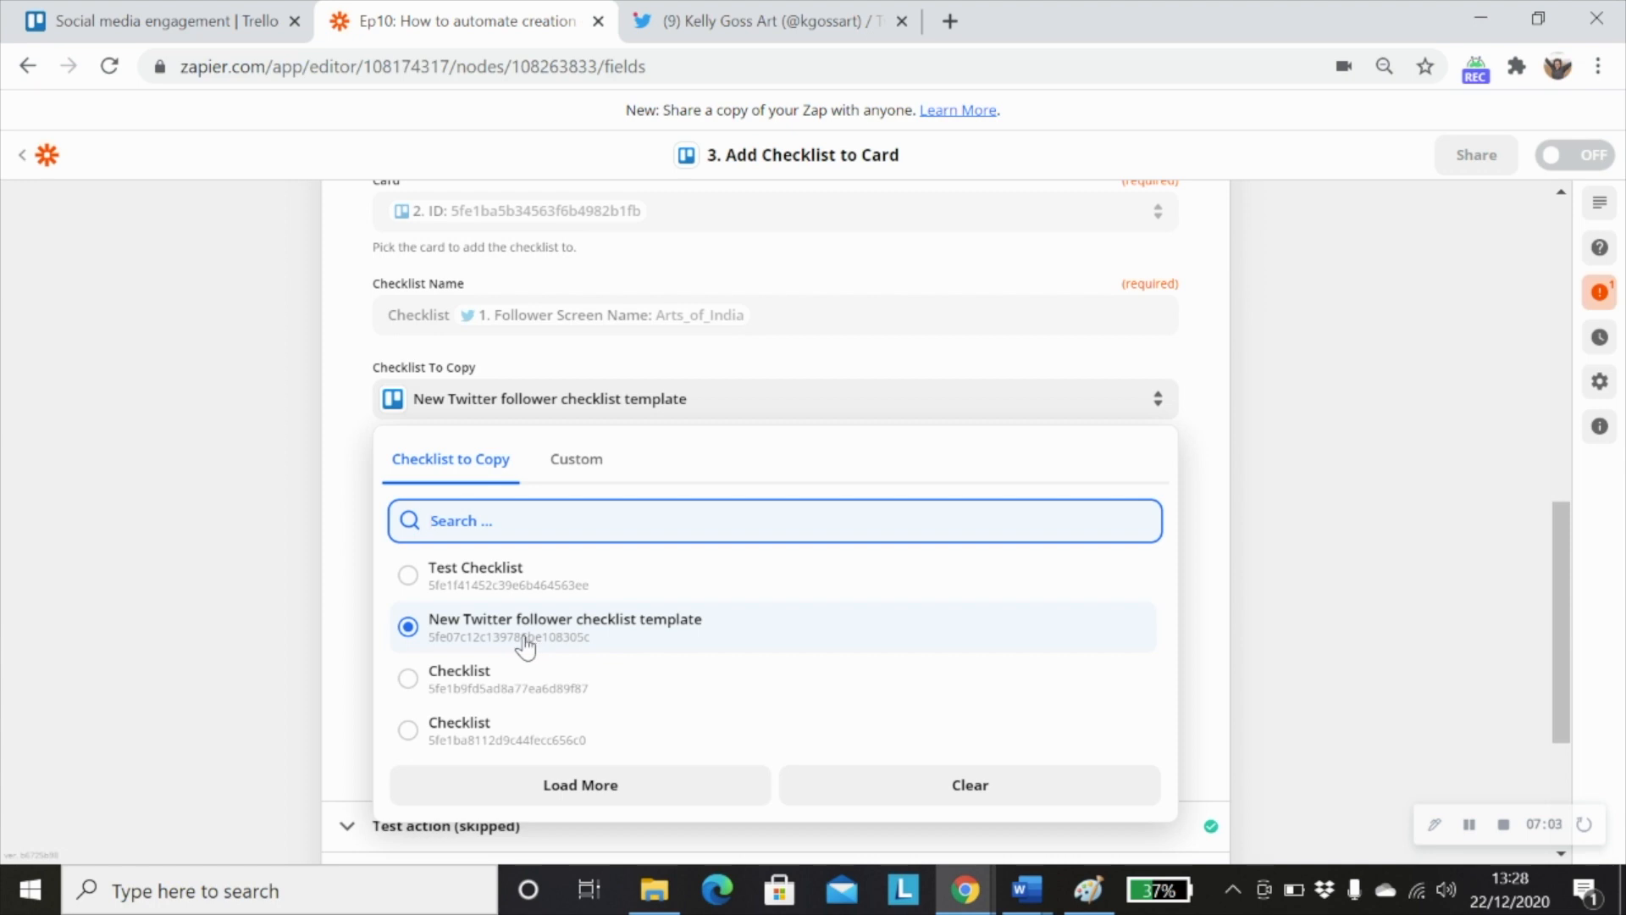
click(83, 27)
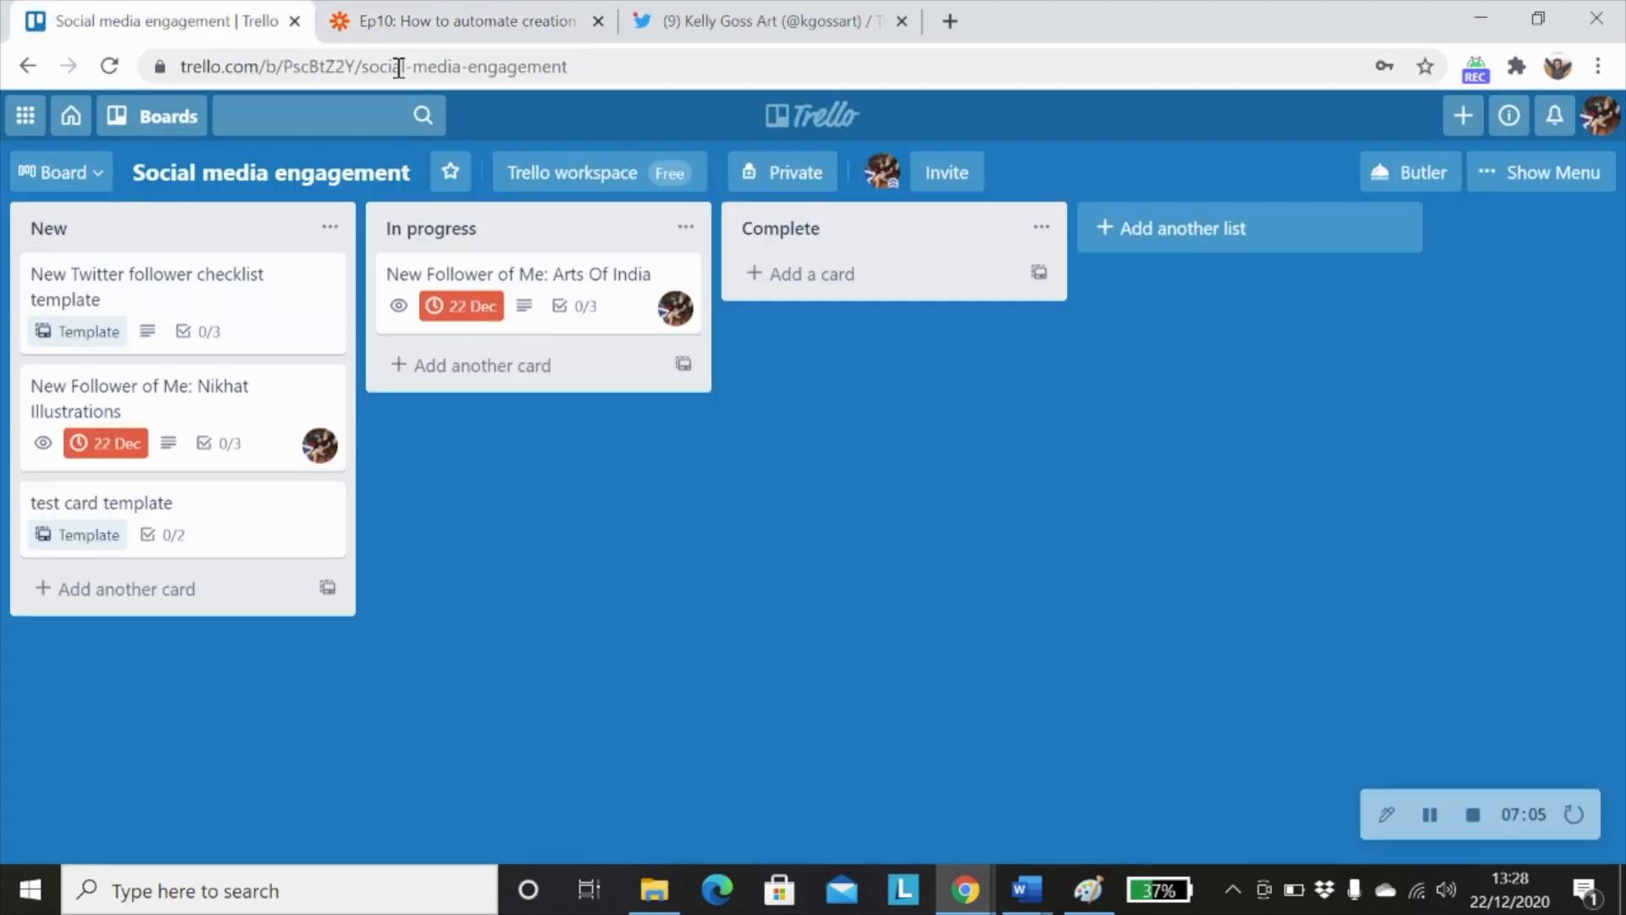
click(400, 24)
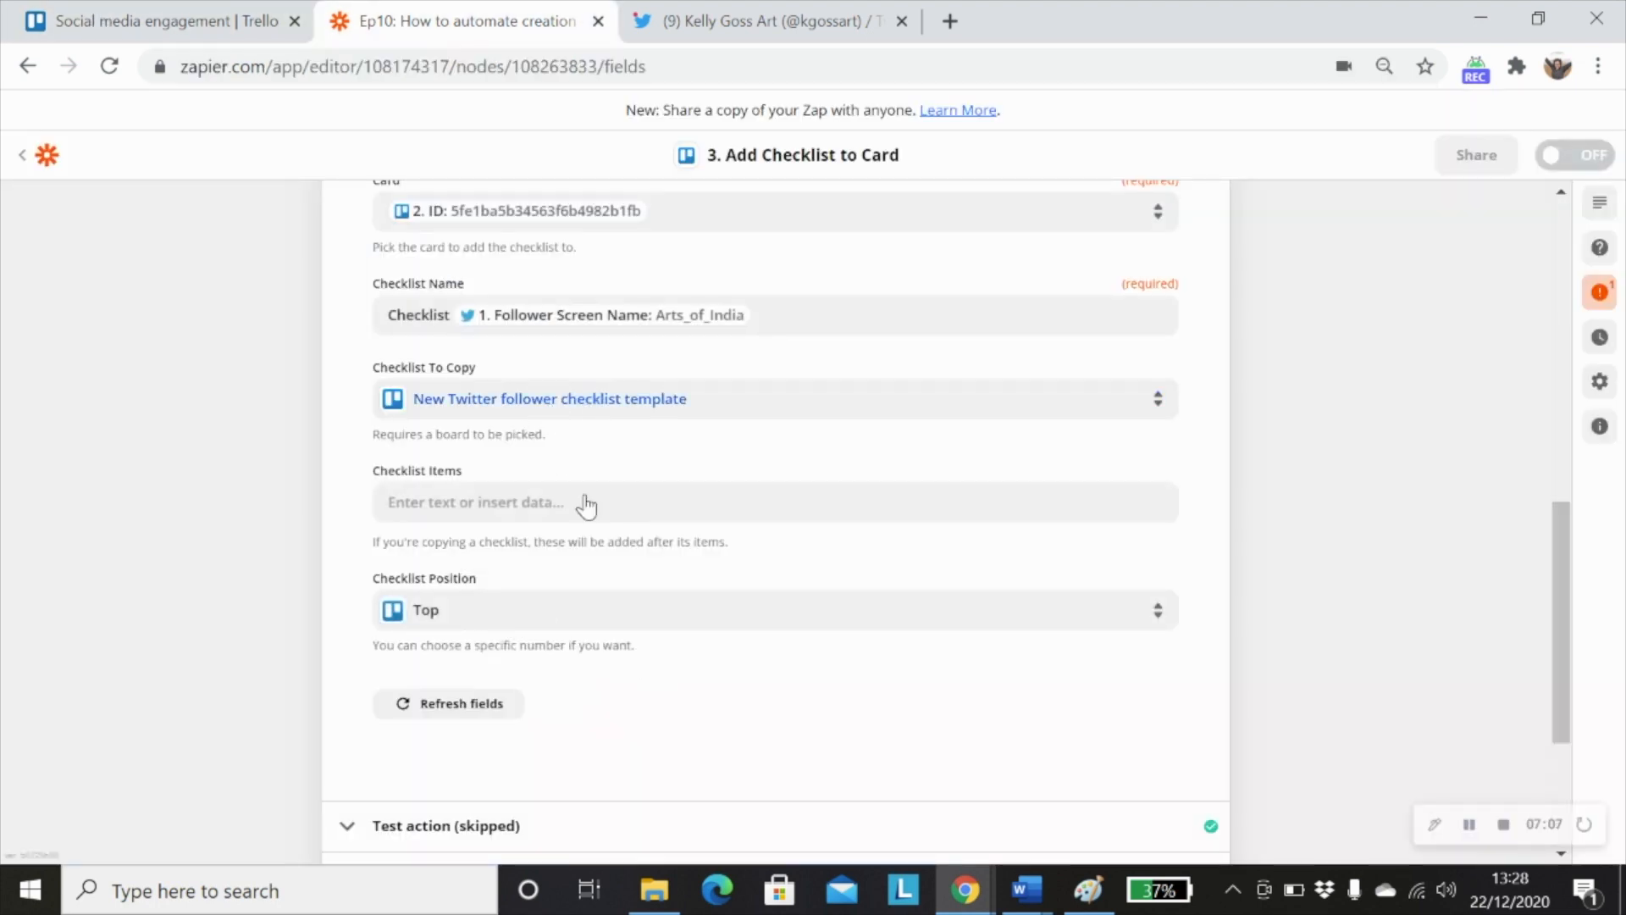
click(532, 486)
- Close the Add Checklist to Card action, reopen it and skip its test
scroll(544, 501, down, 2)
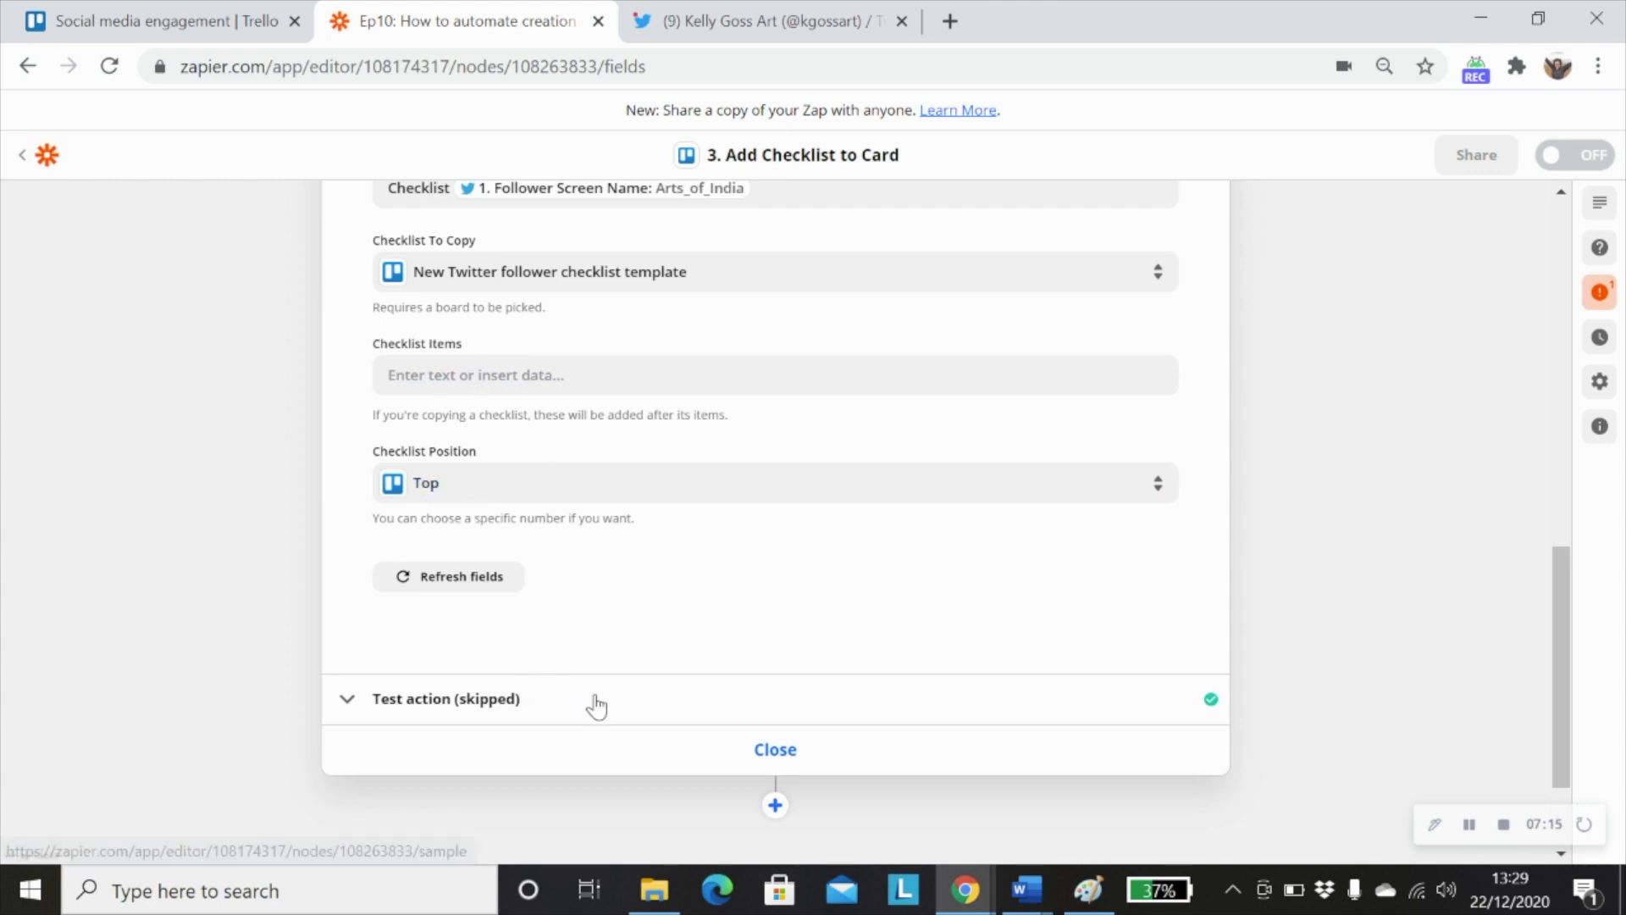
click(768, 765)
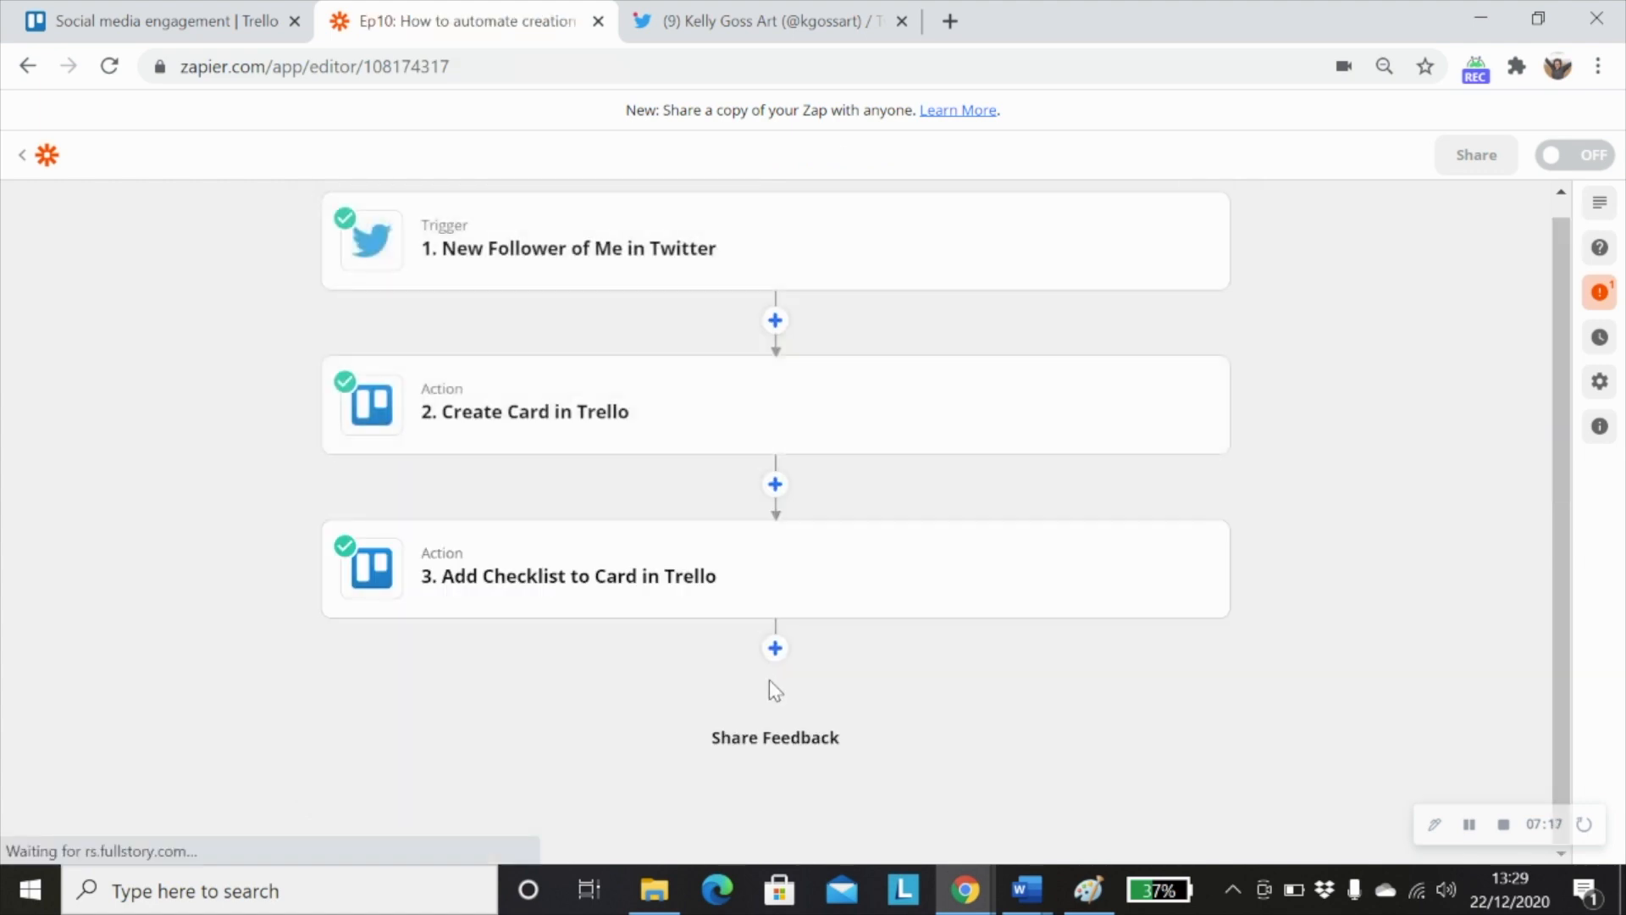
click(560, 576)
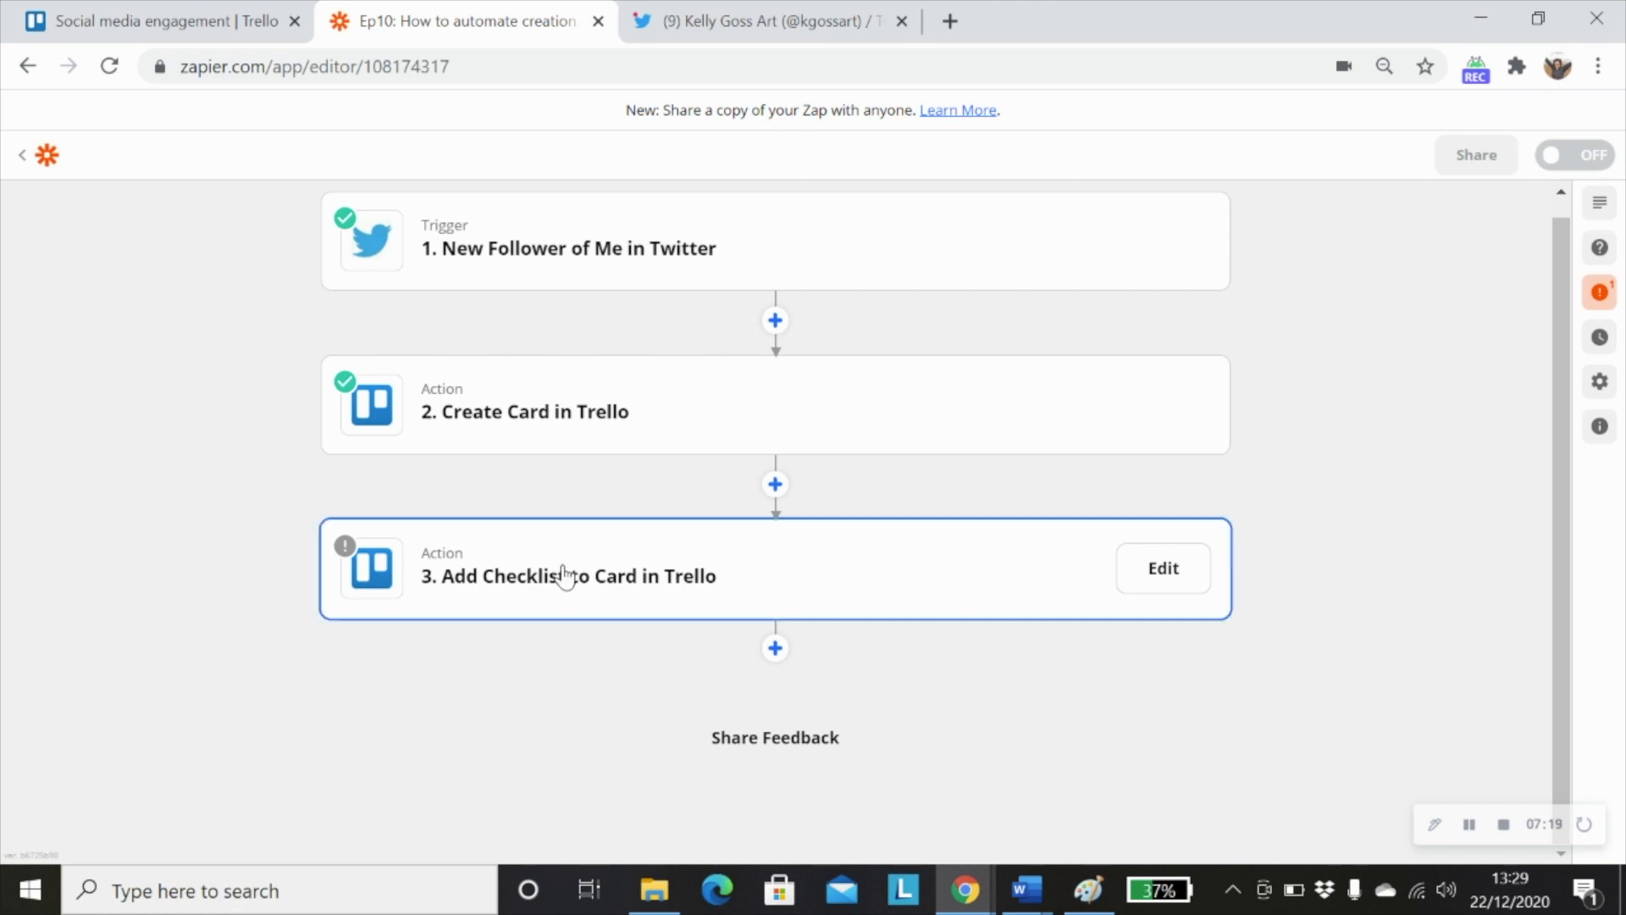
click(1137, 379)
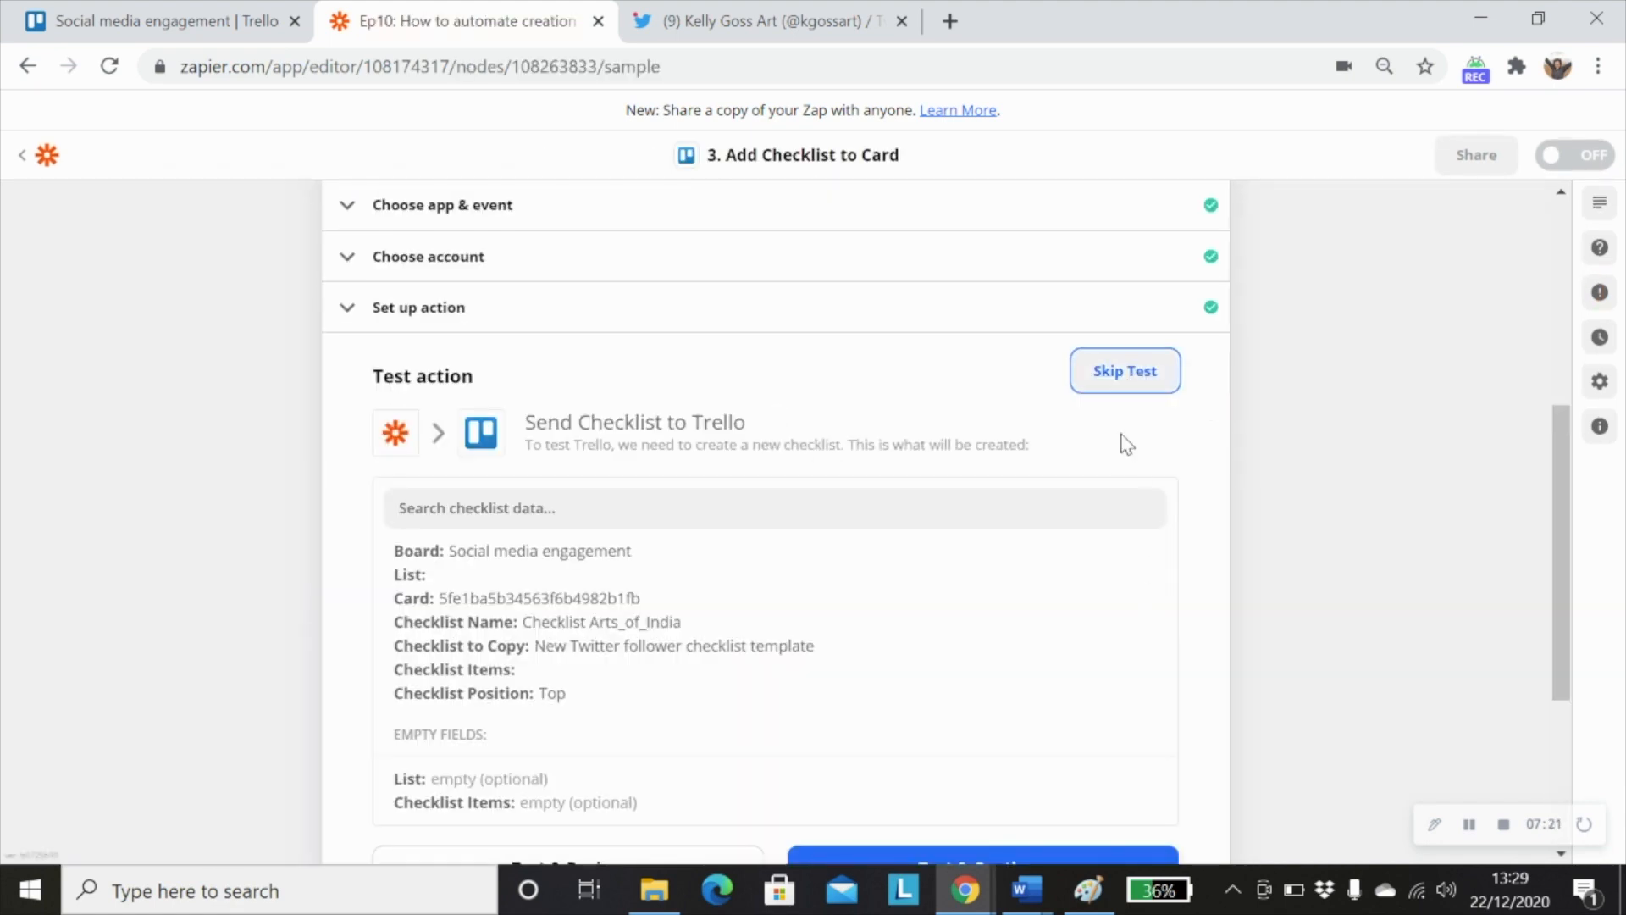
- Switch to the Trello board, review the description and checklist of the "New Follower of Me: Arts Of India" card, and close it
click(169, 22)
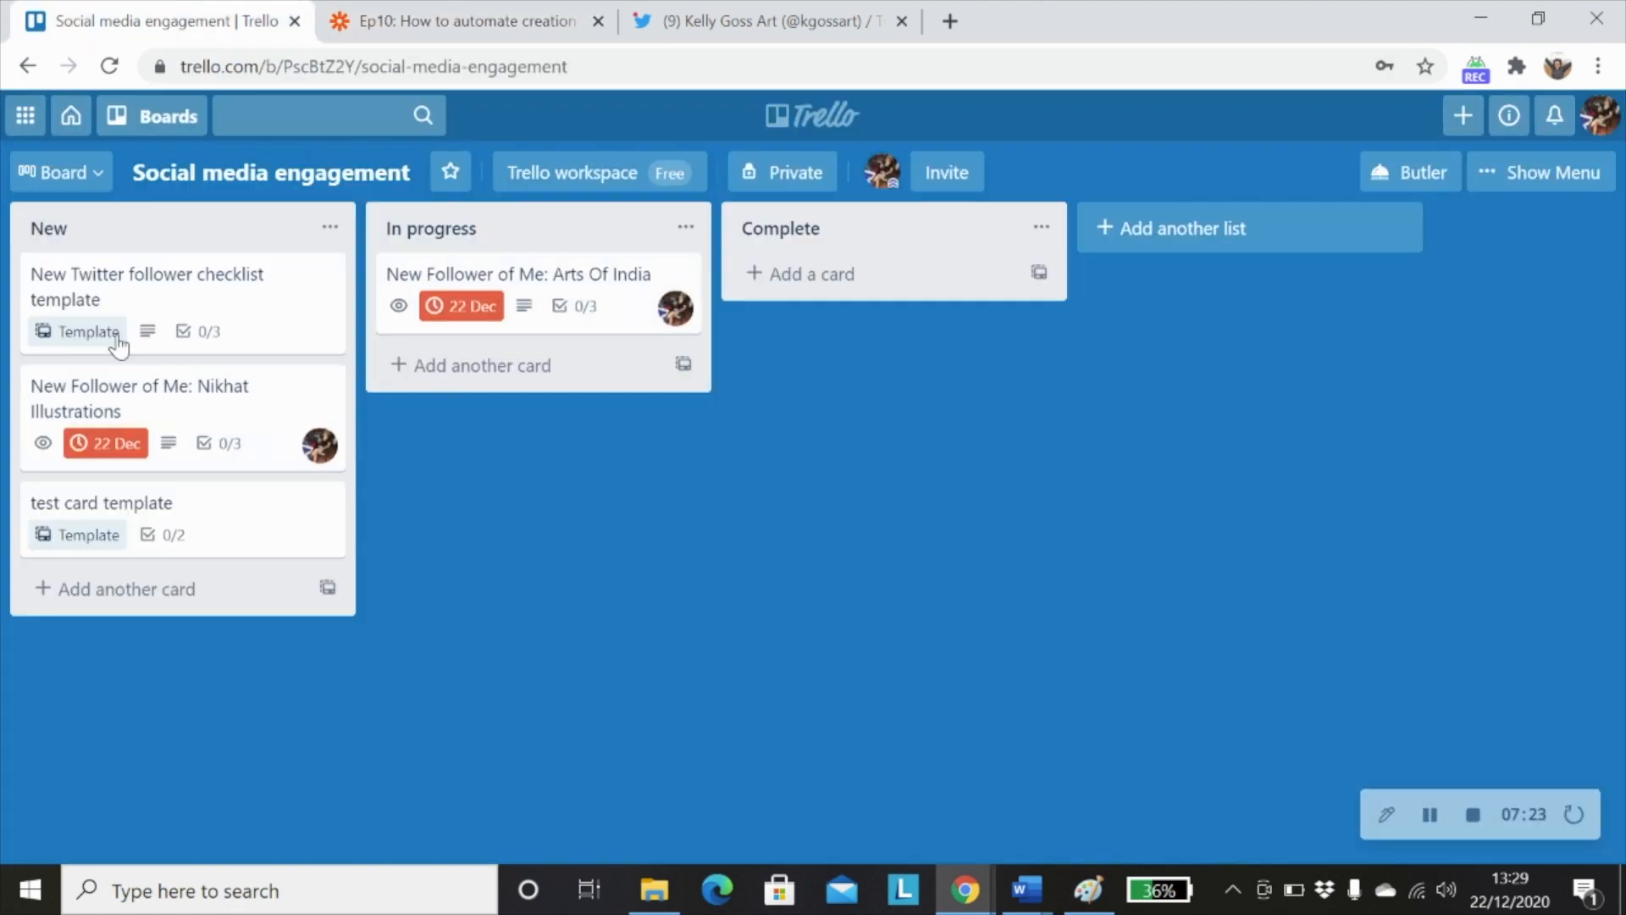
click(614, 279)
scroll(898, 519, down, 5)
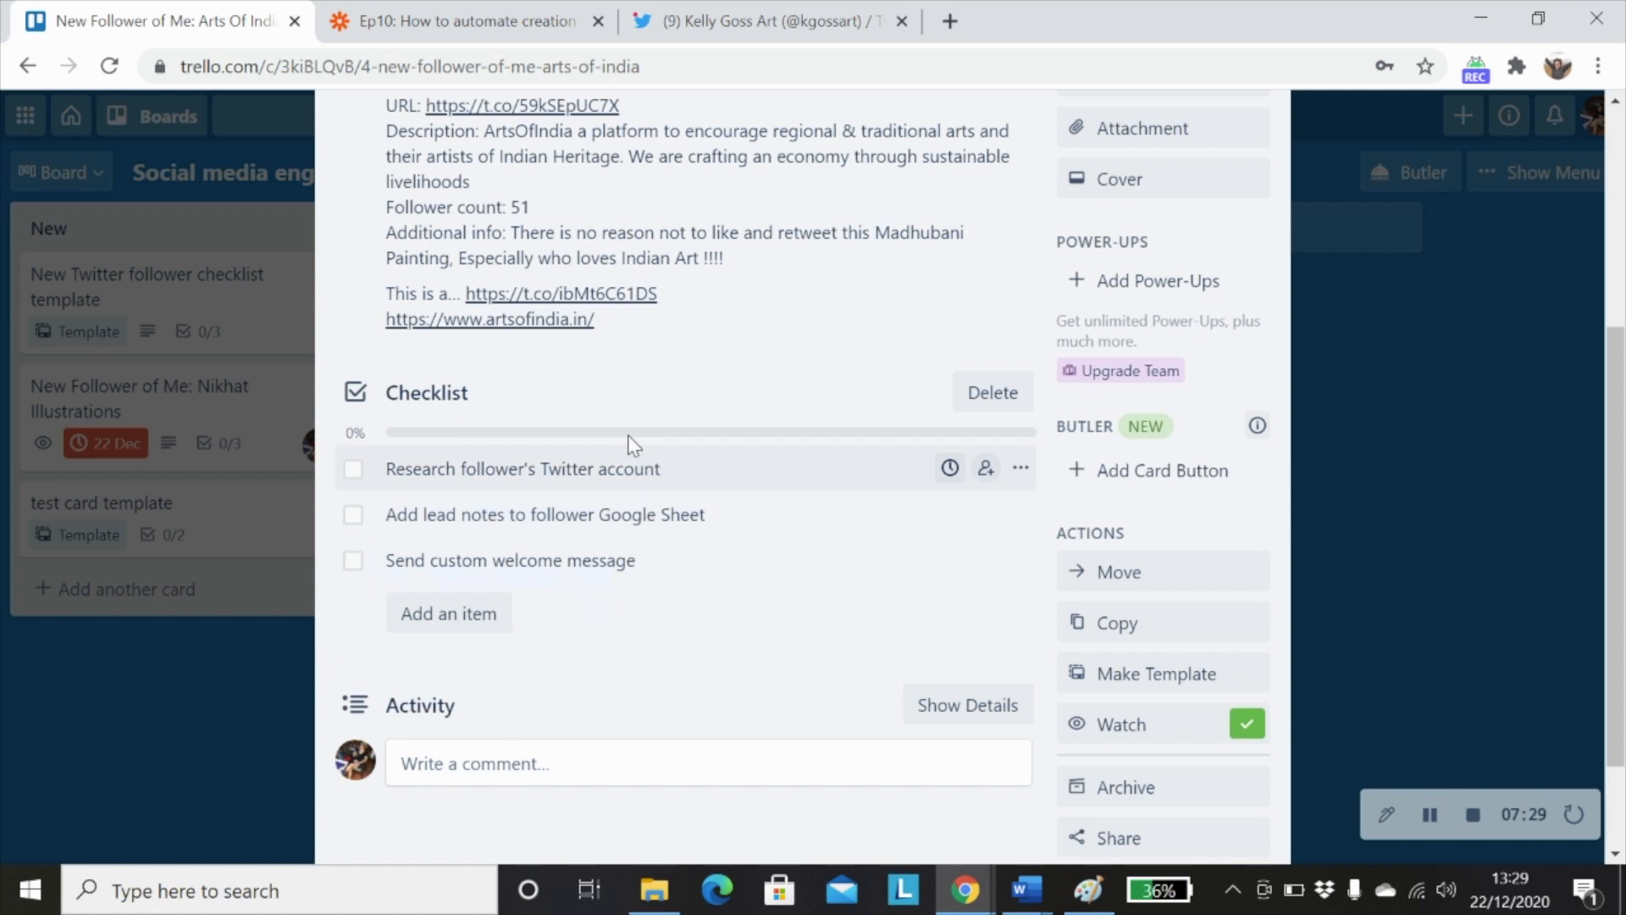
scroll(751, 635, up, 5)
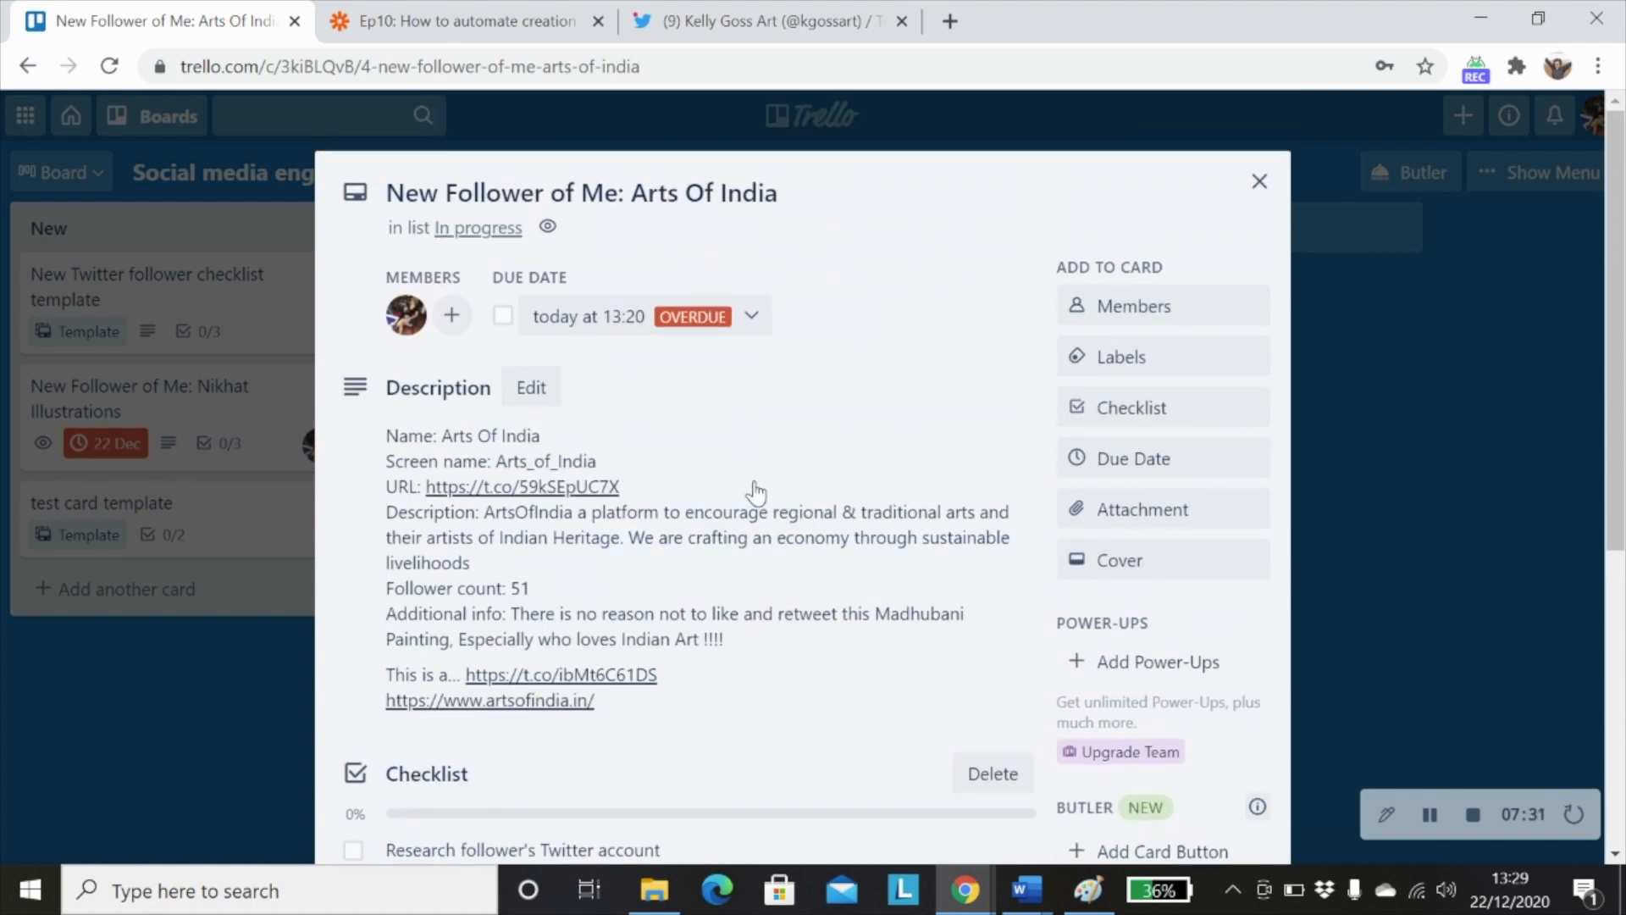
scroll(870, 512, down, 3)
scroll(871, 511, up, 3)
click(1260, 182)
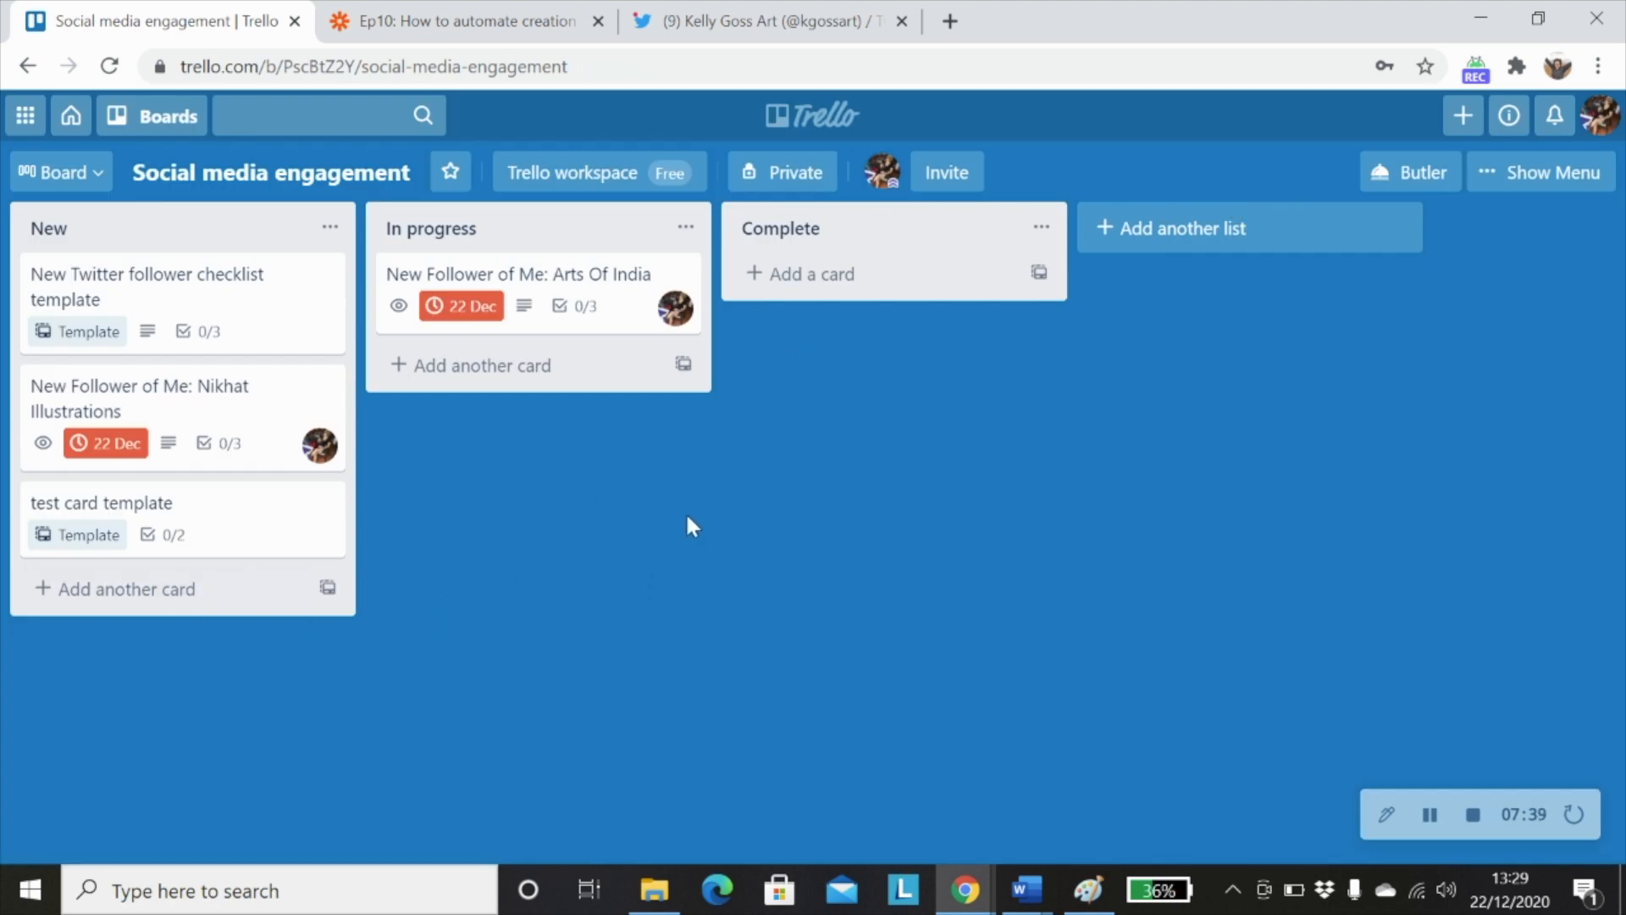
- Return to the Zap in Zapier and look over its trigger and action steps
click(474, 21)
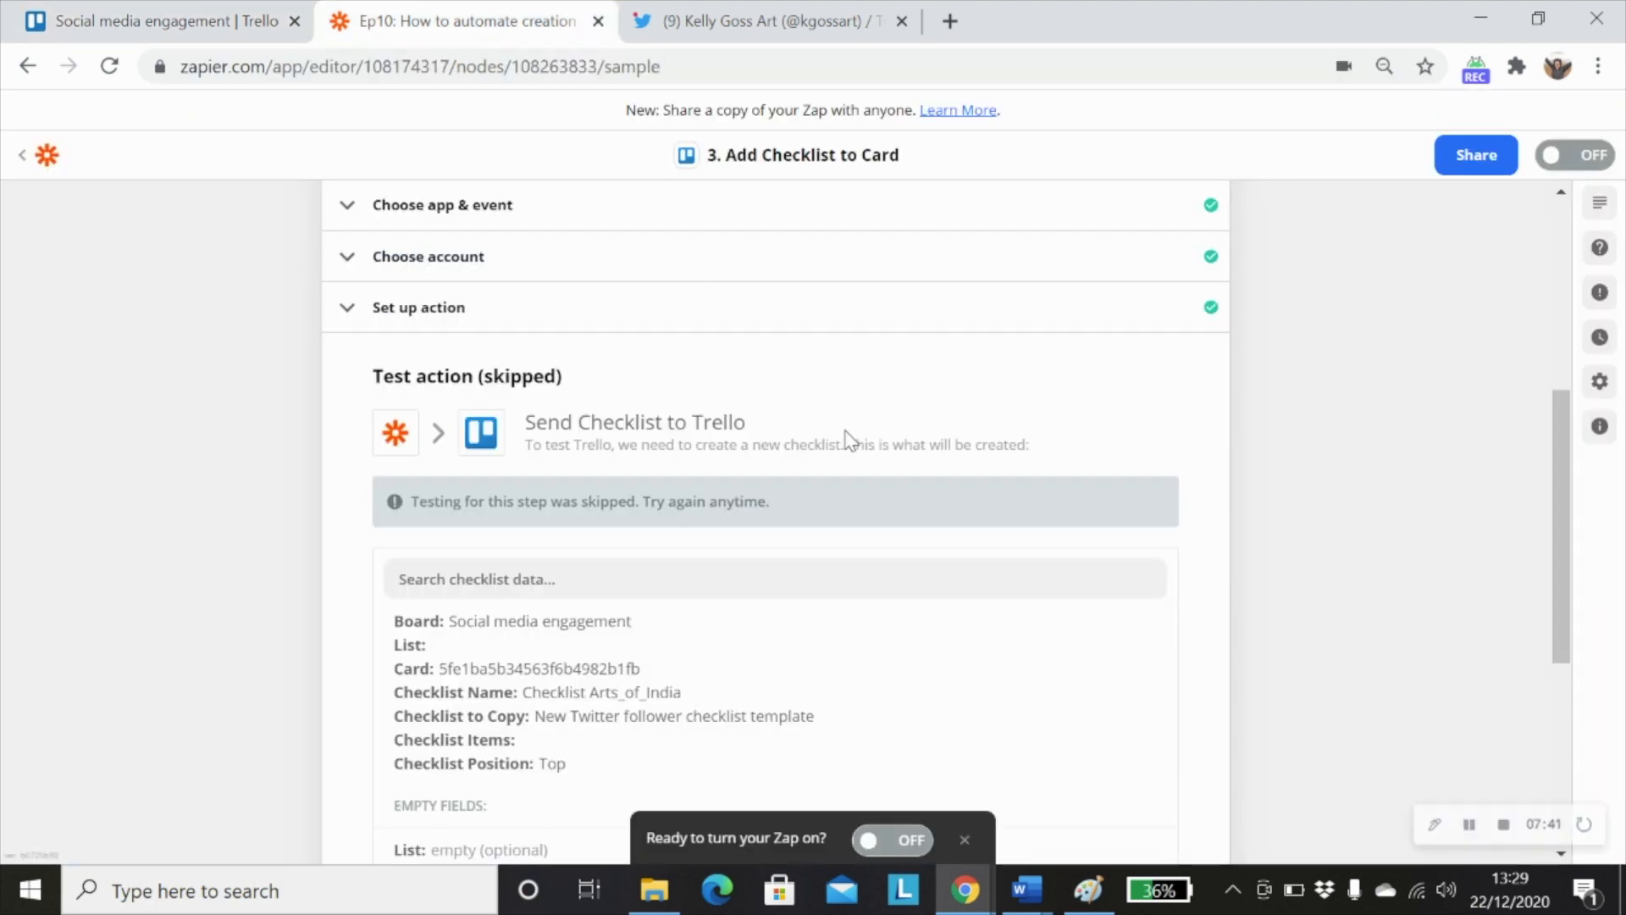
scroll(842, 449, up, 5)
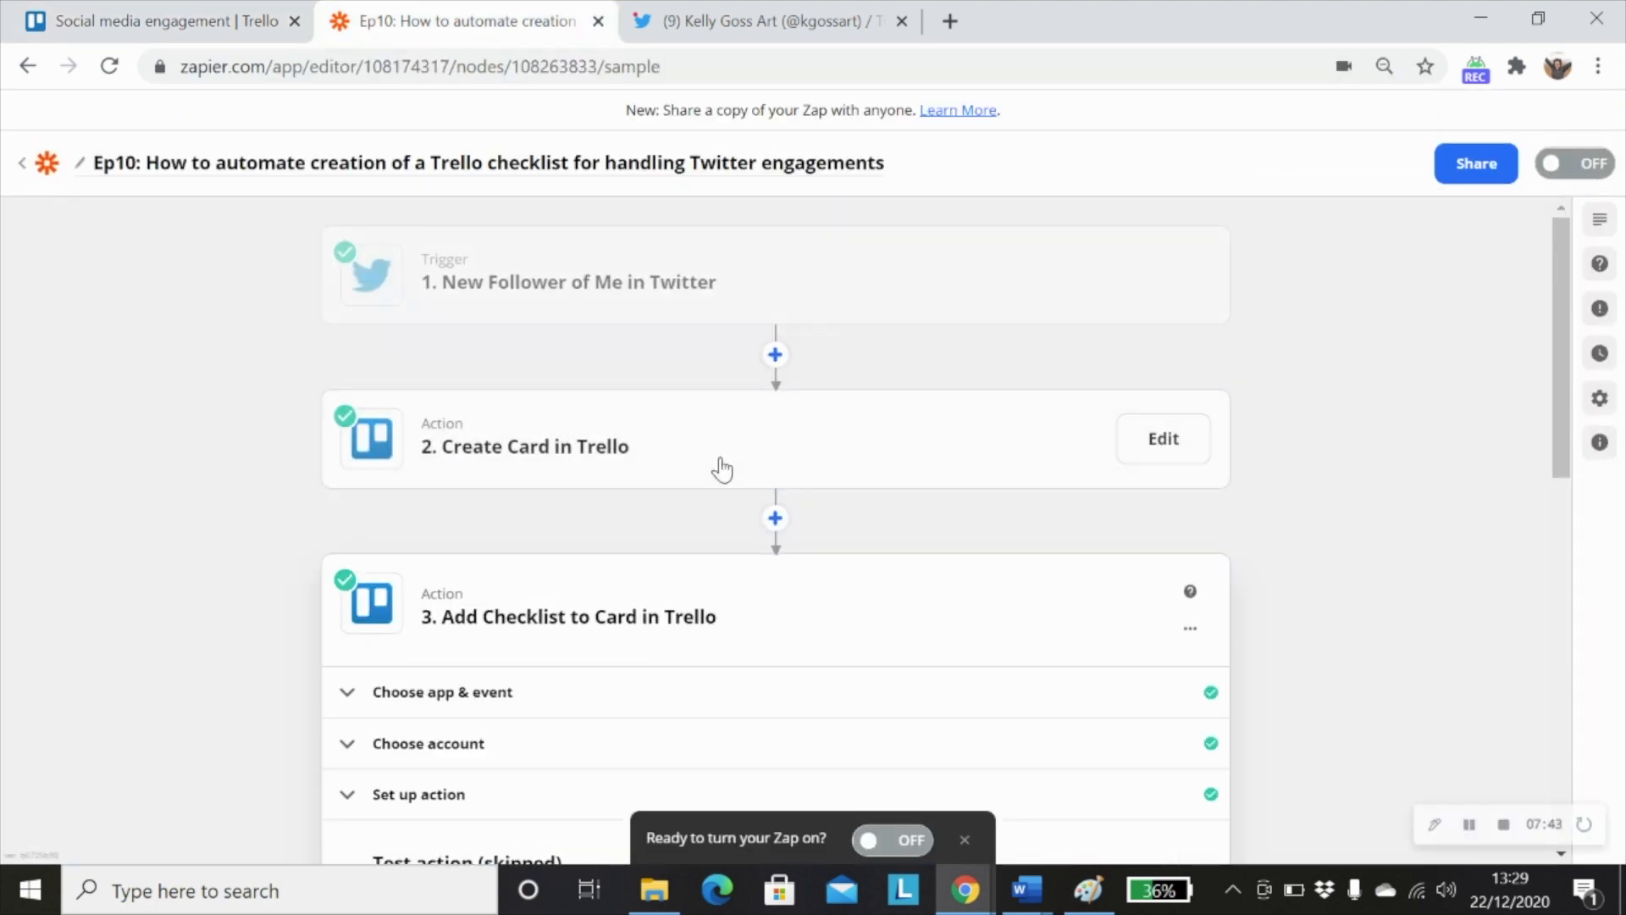